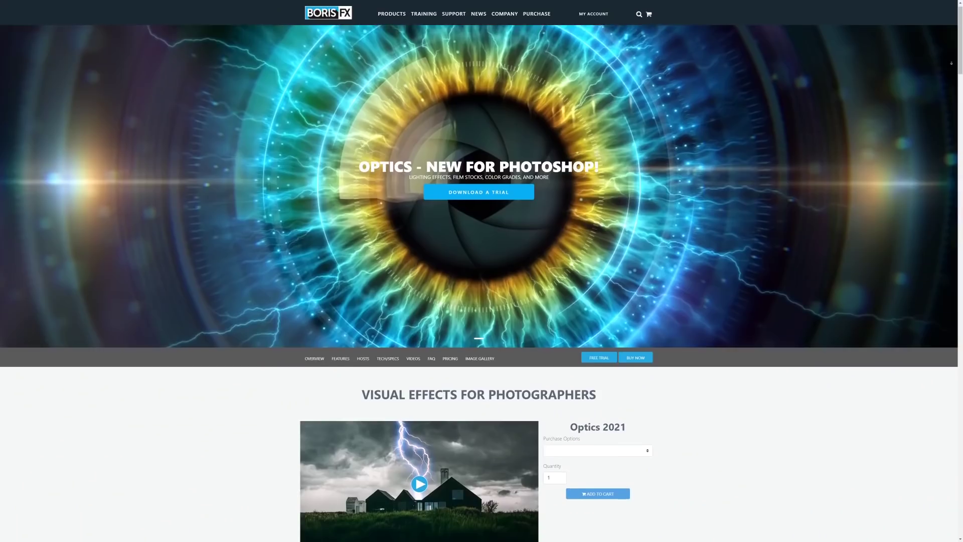
Step: Scroll the Optics product page past the effects list and glass filter simulation sections
{"action": "scroll", "coordinate": [479, 283], "scroll_direction": "down", "scroll_amount": 2}
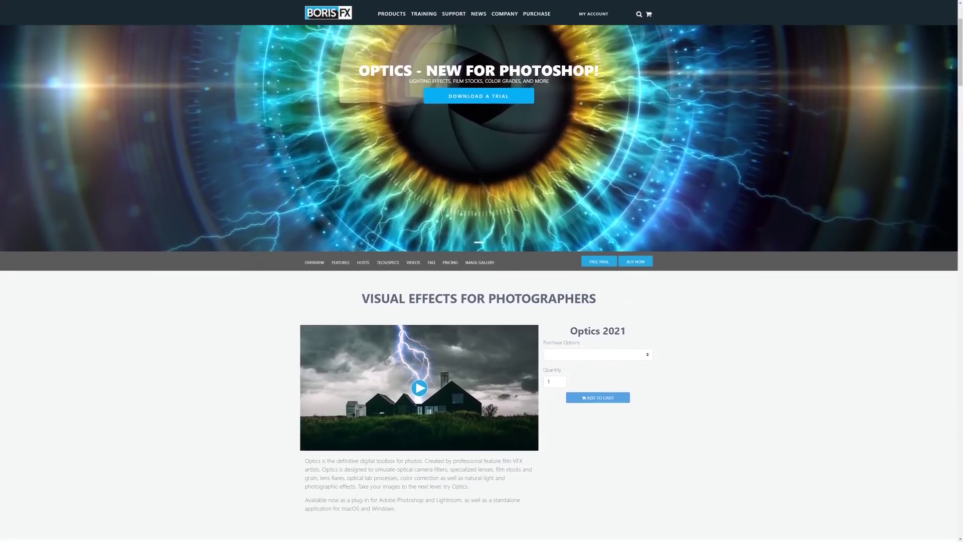
{"action": "scroll", "coordinate": [936, 219], "scroll_direction": "down", "scroll_amount": 15}
{"action": "scroll", "coordinate": [935, 220], "scroll_direction": "down", "scroll_amount": 7}
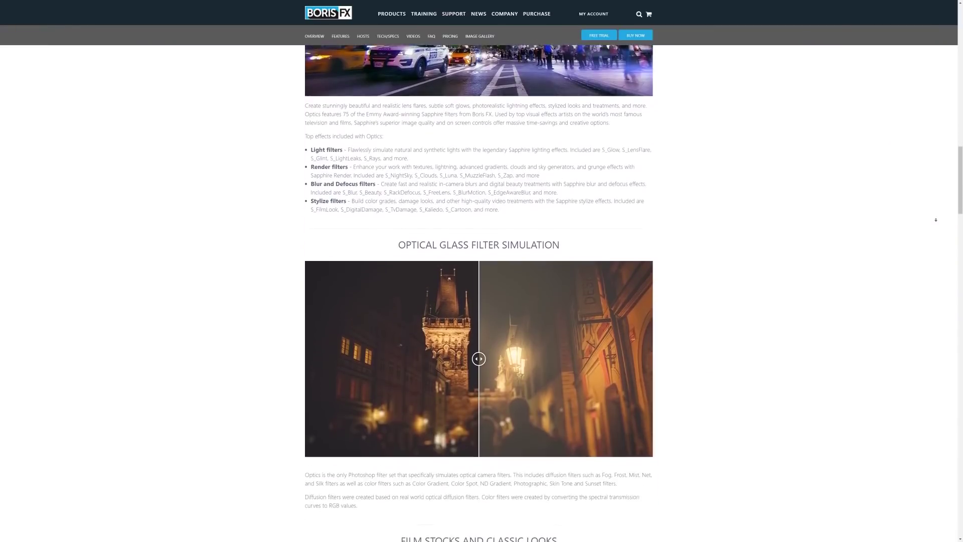
{"action": "scroll", "coordinate": [935, 224], "scroll_direction": "down", "scroll_amount": 5}
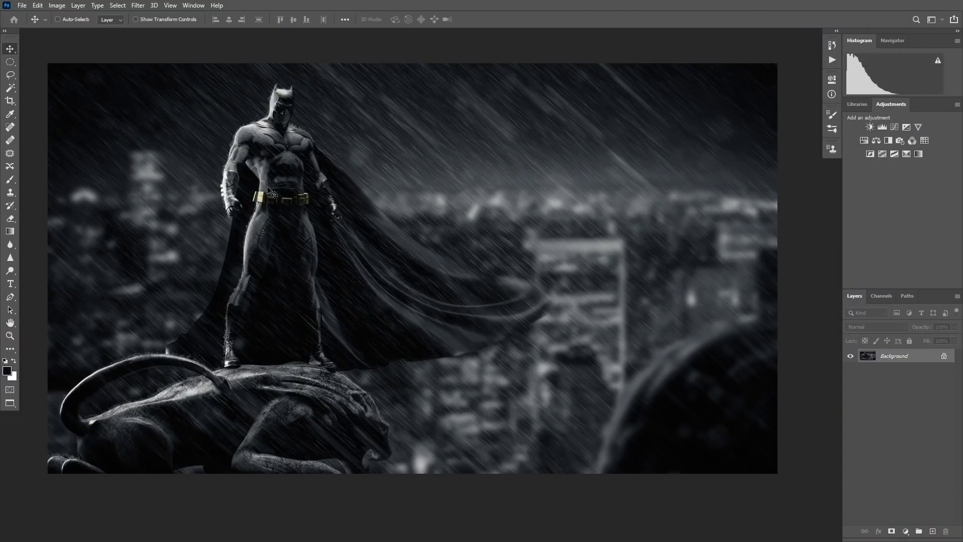
Step: Convert the duplicated top layer, Layer 1, into a smart object
{"action": "left_click", "coordinate": [138, 5]}
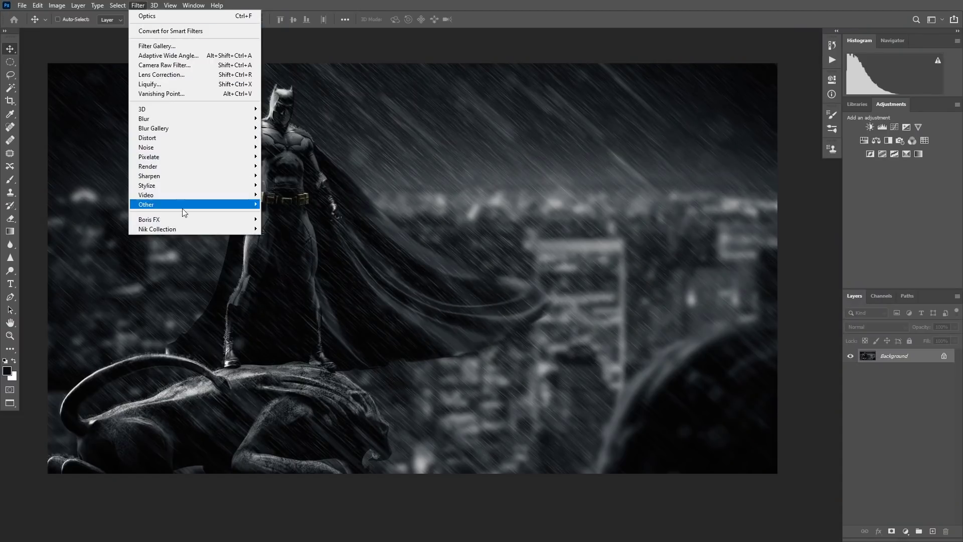
{"action": "mouse_move", "coordinate": [188, 221]}
{"action": "left_click", "coordinate": [277, 219]}
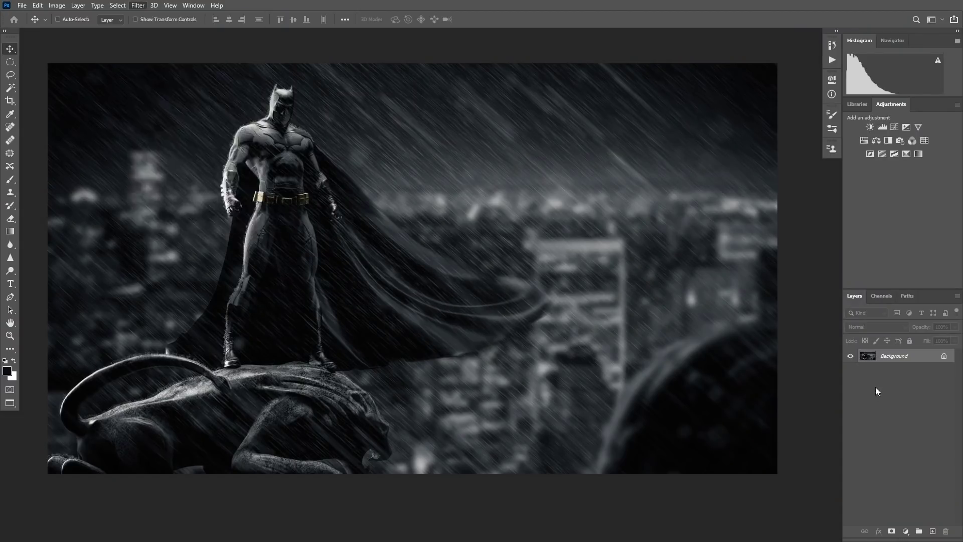
{"action": "right_click", "coordinate": [895, 357]}
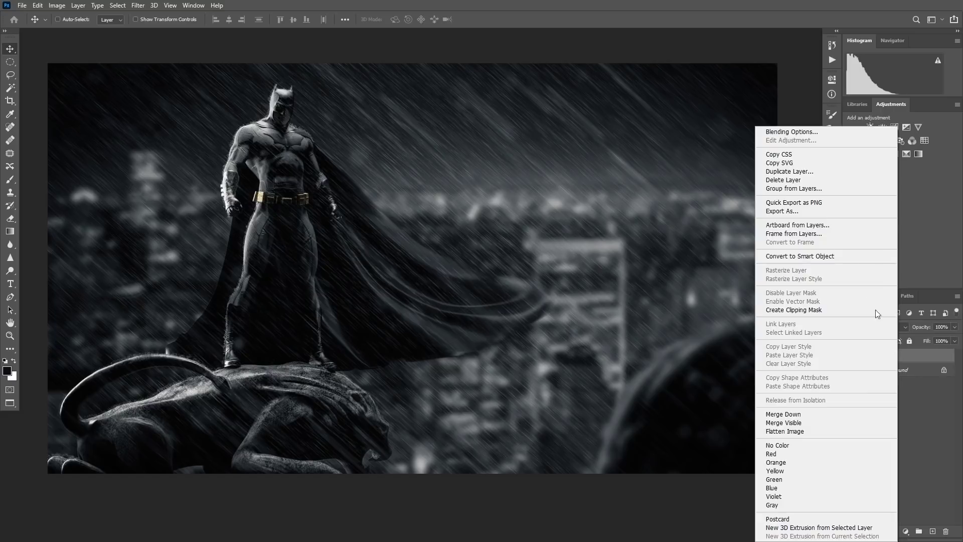
{"action": "left_click", "coordinate": [809, 256]}
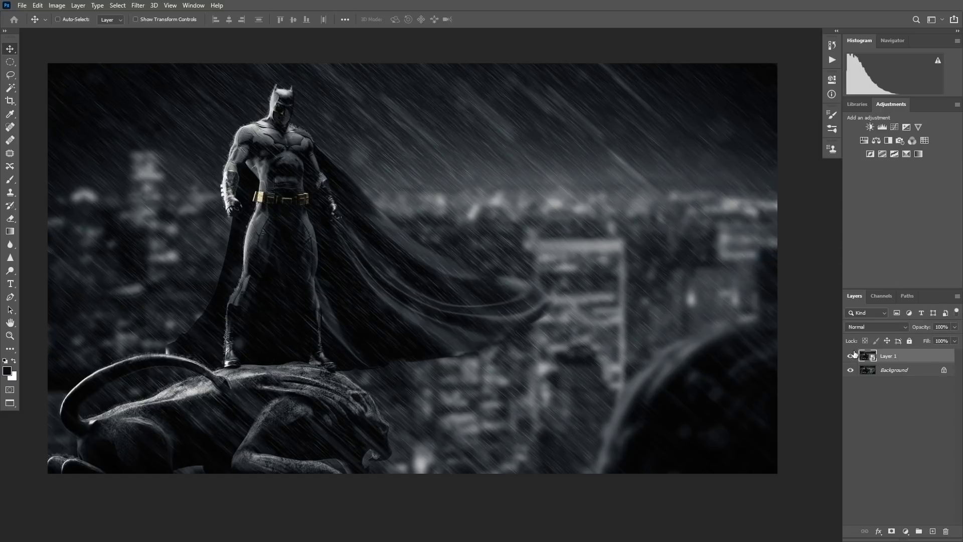
Step: Launch Filter > Boris FX > Optics on the smart-object layer
{"action": "left_click", "coordinate": [138, 6]}
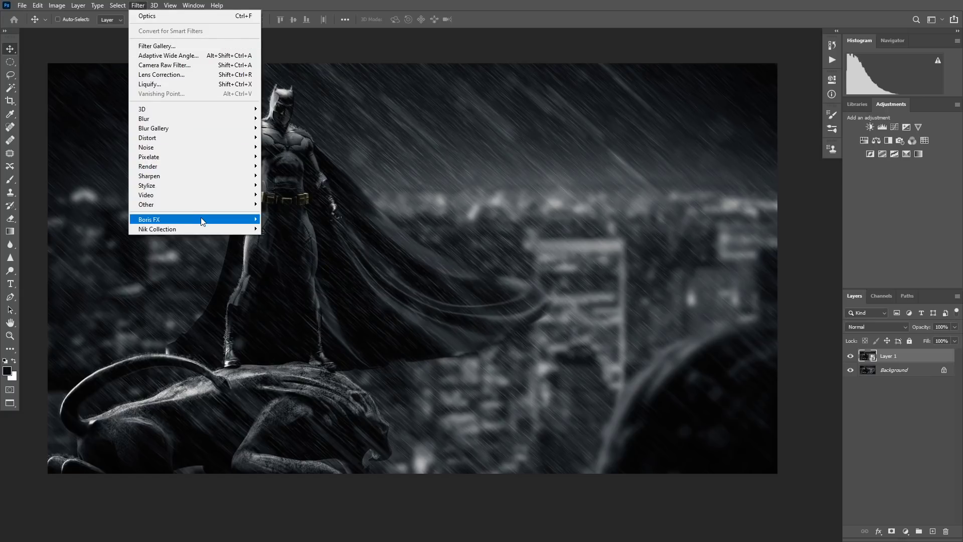
{"action": "mouse_move", "coordinate": [201, 217]}
{"action": "left_click", "coordinate": [290, 222]}
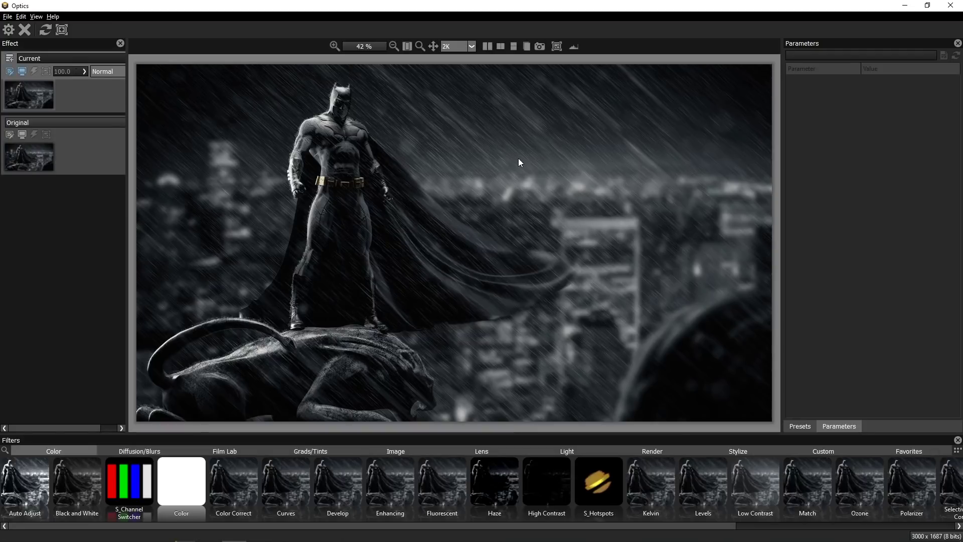
{"action": "left_click", "coordinate": [10, 59]}
{"action": "left_click", "coordinate": [10, 60]}
{"action": "left_click", "coordinate": [10, 60]}
{"action": "left_click", "coordinate": [10, 59]}
{"action": "left_click", "coordinate": [10, 59]}
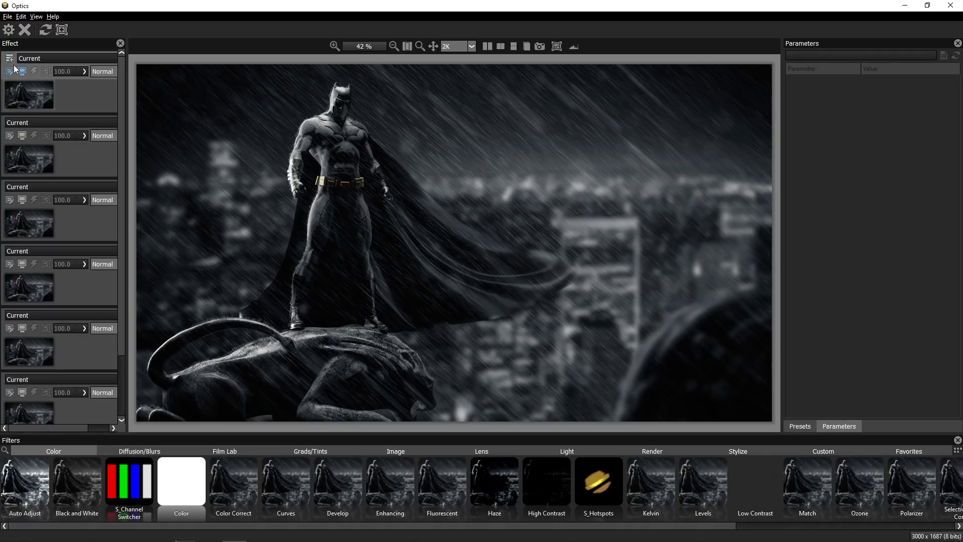
{"action": "key", "text": "ctrl+z"}
{"action": "key", "text": "ctrl+z"}
{"action": "key", "text": "ctrl+z"}
{"action": "key", "text": "ctrl+z"}
{"action": "key", "text": "ctrl+z"}
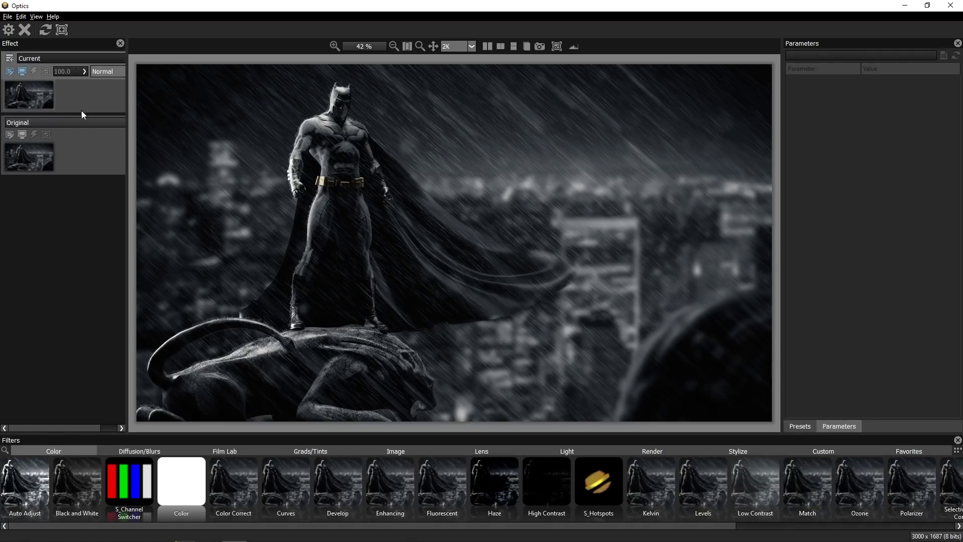
{"action": "left_click", "coordinate": [110, 73]}
{"action": "mouse_move", "coordinate": [135, 89]}
{"action": "left_mouse_down"}
{"action": "mouse_move", "coordinate": [139, 133]}
{"action": "mouse_move", "coordinate": [138, 91]}
{"action": "left_mouse_up"}
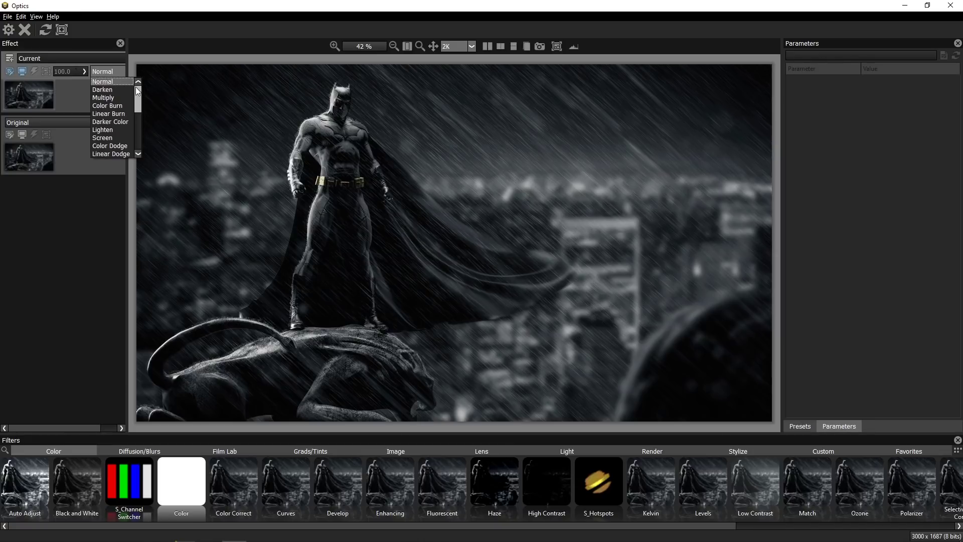
{"action": "left_click", "coordinate": [48, 57]}
{"action": "left_click", "coordinate": [240, 62]}
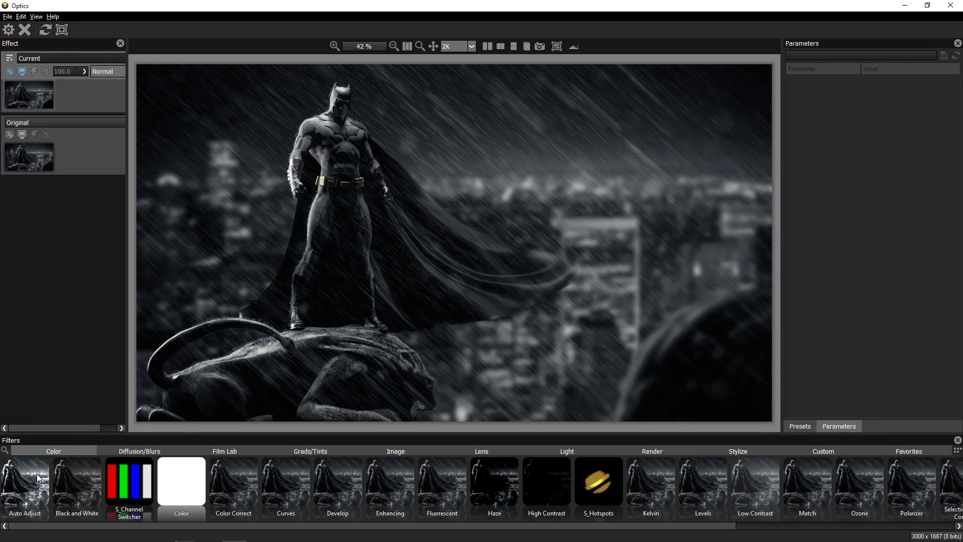
Step: Apply Auto Adjust with the Auto Color preset at about 42% strength
{"action": "left_click", "coordinate": [26, 480]}
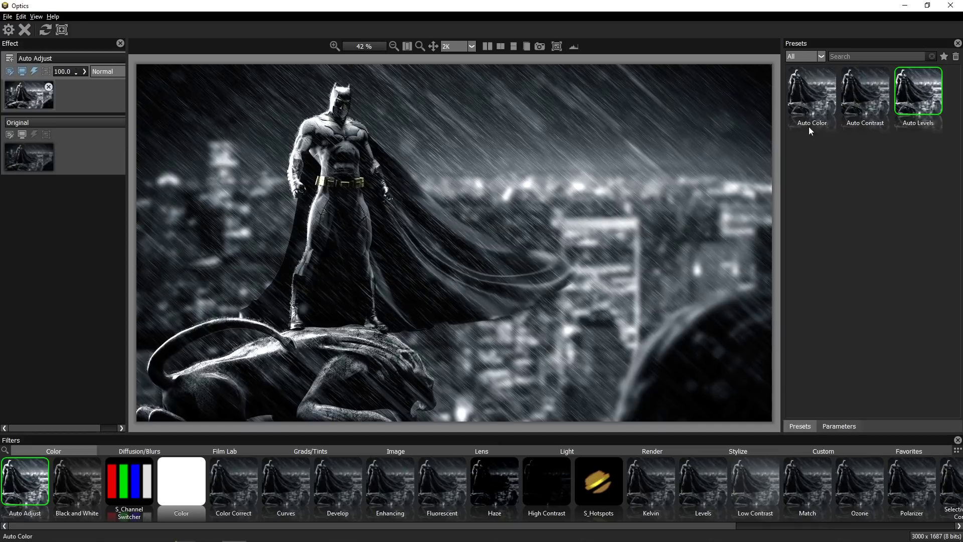
{"action": "left_click", "coordinate": [820, 102]}
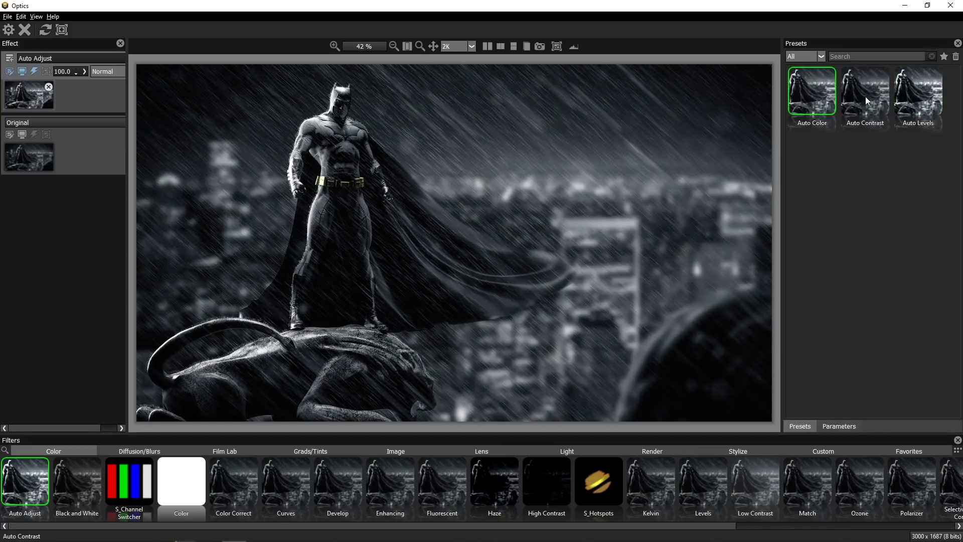
{"action": "left_click", "coordinate": [866, 100]}
{"action": "left_click", "coordinate": [920, 100]}
{"action": "left_click", "coordinate": [812, 98]}
{"action": "left_click", "coordinate": [839, 426]}
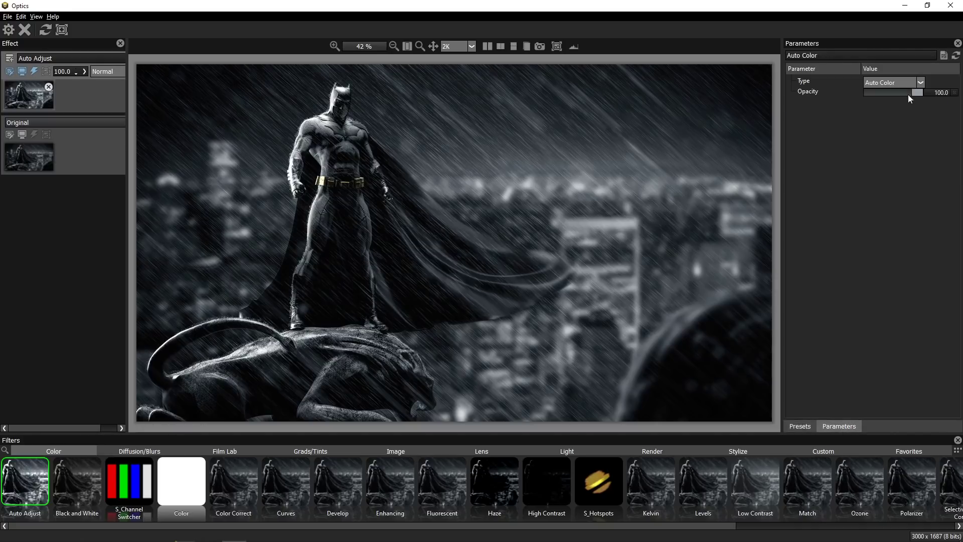
{"action": "left_click_drag", "start_coordinate": [899, 93], "coordinate": [892, 93]}
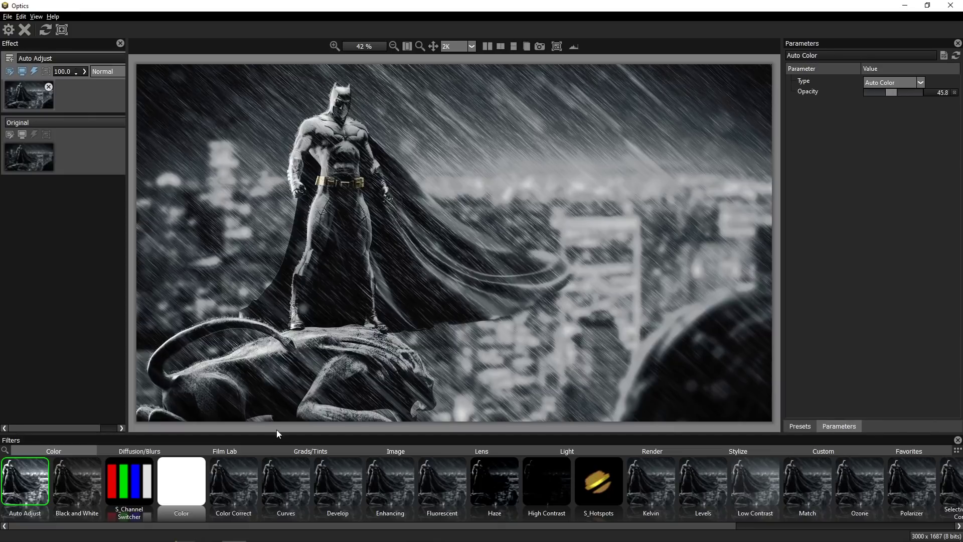
Step: Switch to Color Correct and audition film looks like Titanic, Tron and Westworld
{"action": "left_click", "coordinate": [234, 480]}
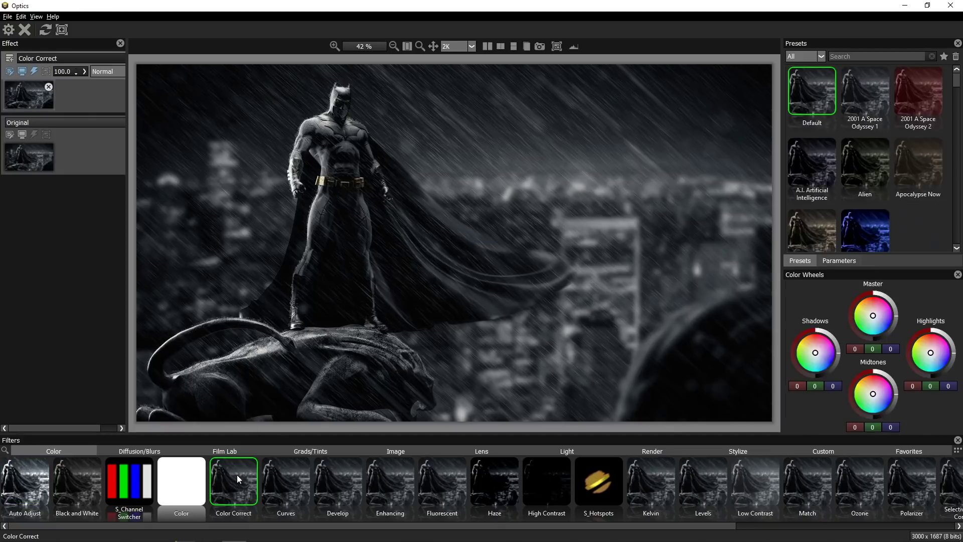
{"action": "left_click_drag", "start_coordinate": [958, 79], "coordinate": [960, 243]}
{"action": "left_click", "coordinate": [813, 212]}
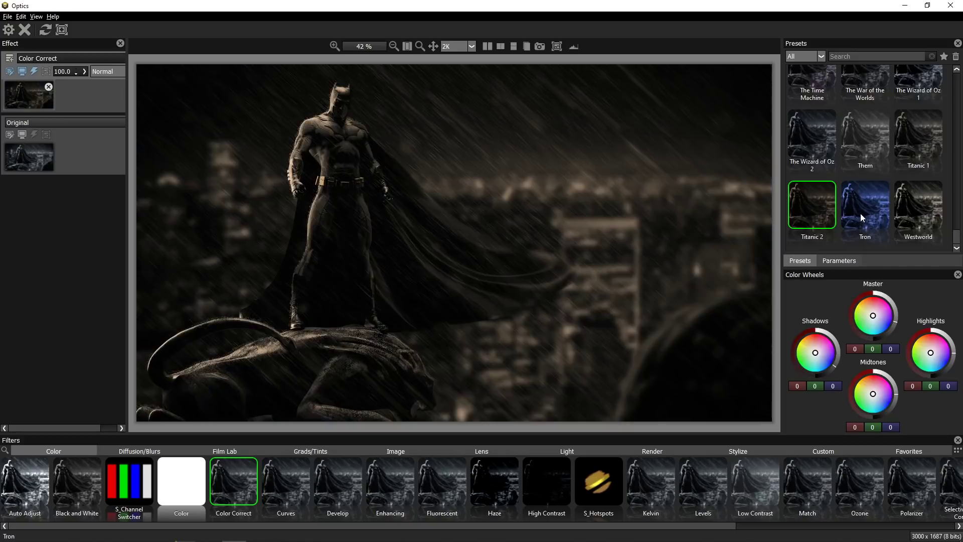
{"action": "left_click", "coordinate": [881, 217]}
{"action": "left_click", "coordinate": [921, 215]}
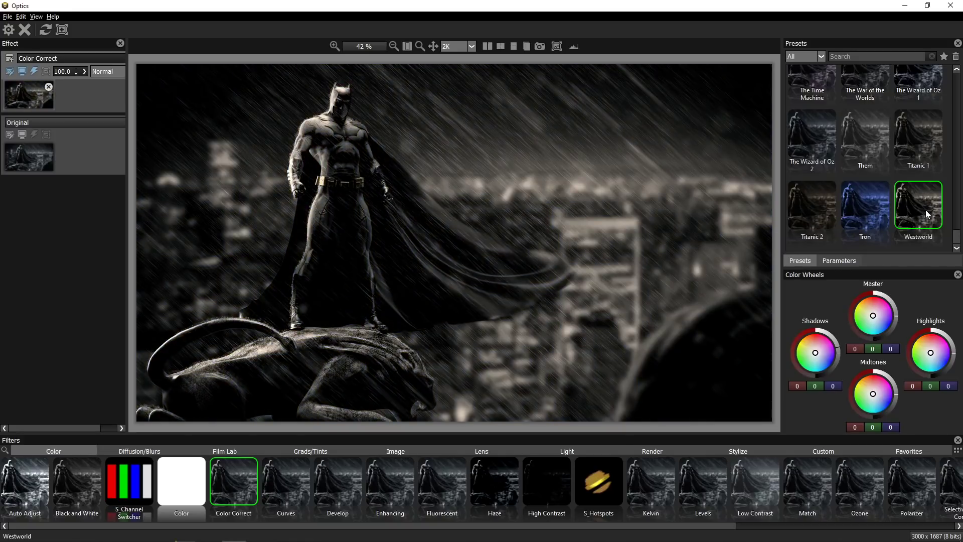
{"action": "left_click", "coordinate": [920, 154]}
{"action": "left_click", "coordinate": [809, 143]}
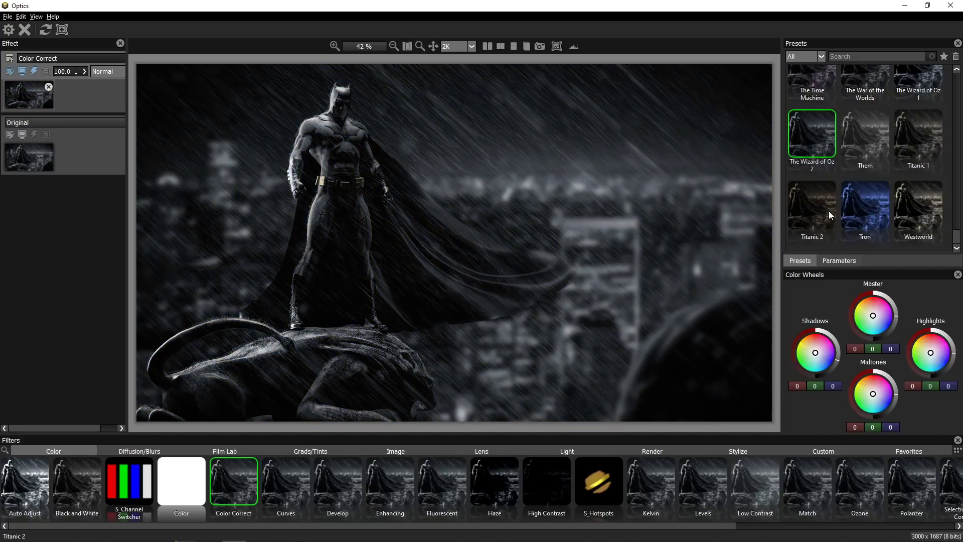
{"action": "left_click", "coordinate": [868, 219]}
{"action": "left_click_drag", "start_coordinate": [956, 236], "coordinate": [956, 158]}
{"action": "left_click", "coordinate": [911, 155]}
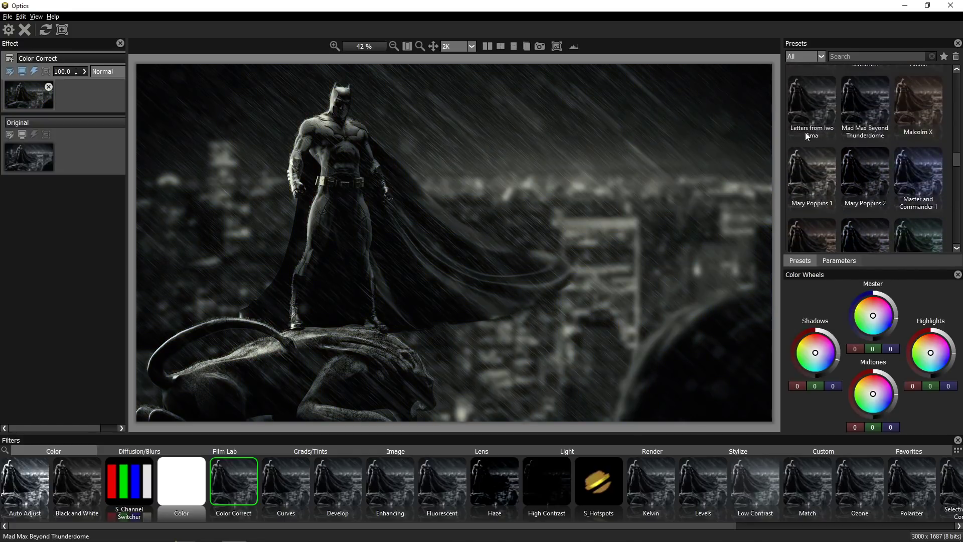
{"action": "left_click", "coordinate": [922, 134]}
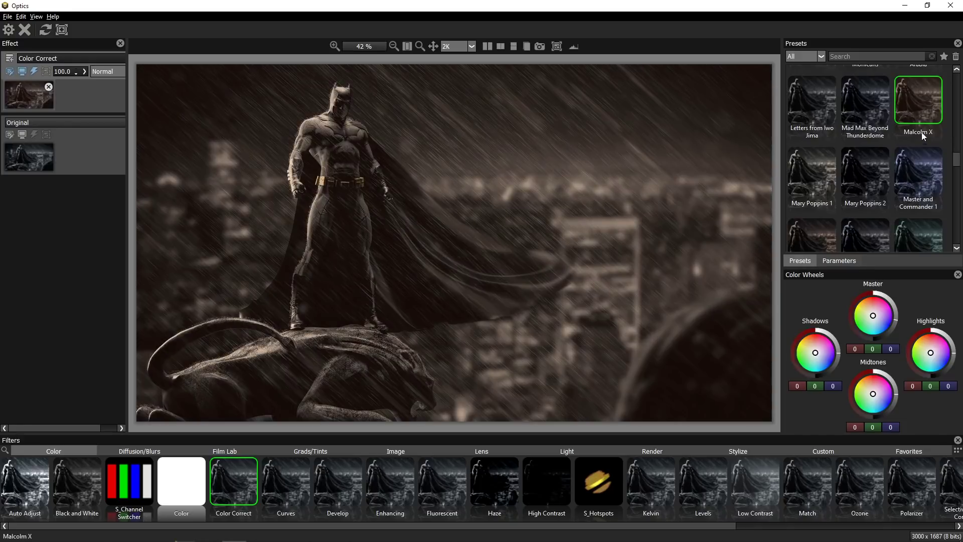
Step: Compare more film looks, then settle on the sepia Malcolm X preset and show its settings
{"action": "left_click_drag", "start_coordinate": [956, 160], "coordinate": [957, 148]}
{"action": "left_click", "coordinate": [860, 119]}
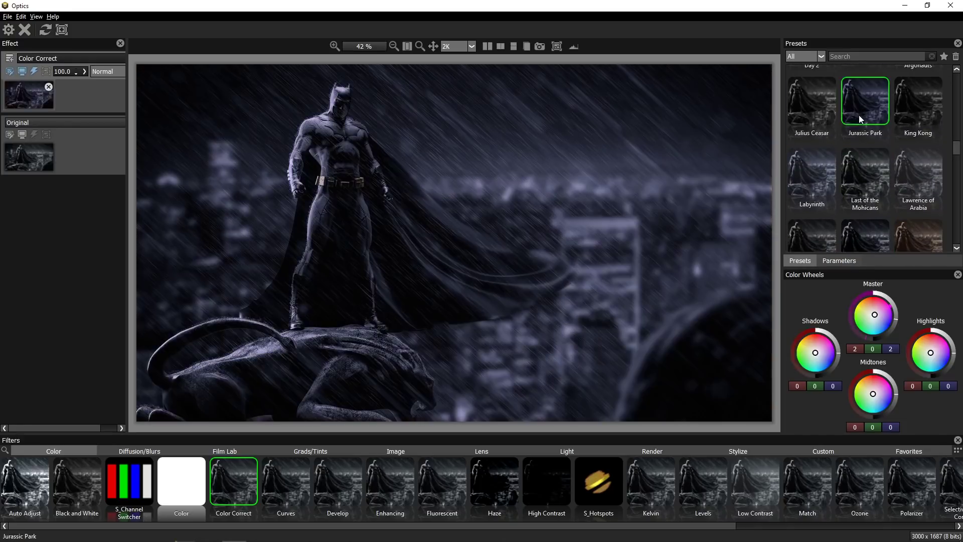
{"action": "left_click", "coordinate": [810, 119]}
{"action": "left_click", "coordinate": [822, 175]}
{"action": "left_click", "coordinate": [865, 174]}
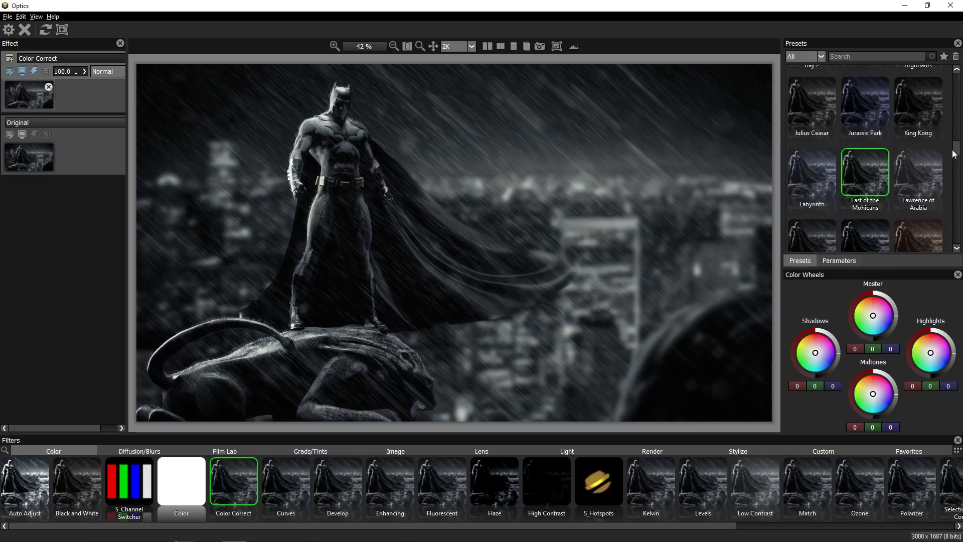
{"action": "left_click_drag", "start_coordinate": [956, 149], "coordinate": [958, 155]}
{"action": "left_click", "coordinate": [913, 176]}
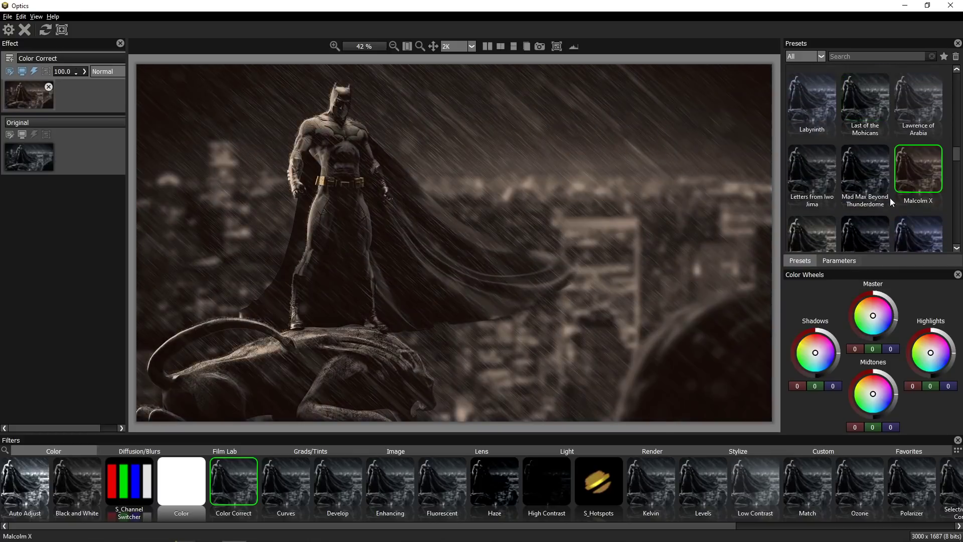
{"action": "left_click", "coordinate": [839, 260]}
Step: Push the Malcolm X grade toward green, then set Saturation -40, Contrast -20, Gamma 25
{"action": "left_click_drag", "start_coordinate": [956, 107], "coordinate": [946, 83]}
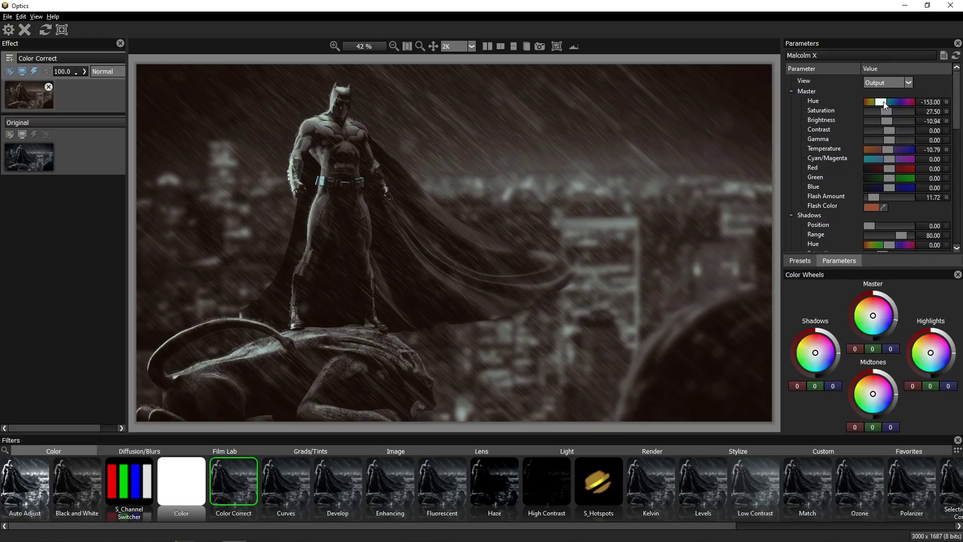
{"action": "mouse_move", "coordinate": [891, 178]}
{"action": "left_mouse_down"}
{"action": "mouse_move", "coordinate": [902, 178]}
{"action": "mouse_move", "coordinate": [880, 158]}
{"action": "mouse_move", "coordinate": [895, 173]}
{"action": "left_mouse_up"}
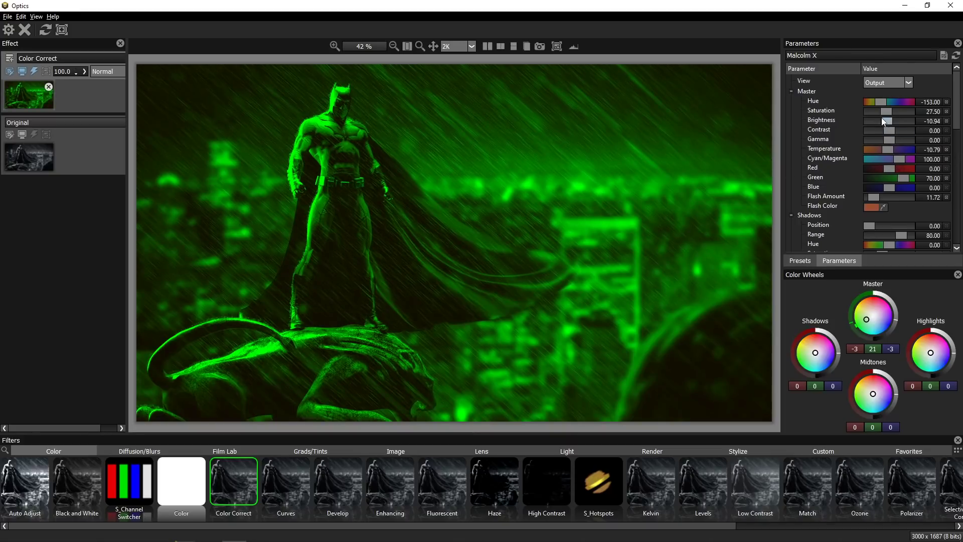
{"action": "left_click_drag", "start_coordinate": [884, 111], "coordinate": [875, 111]}
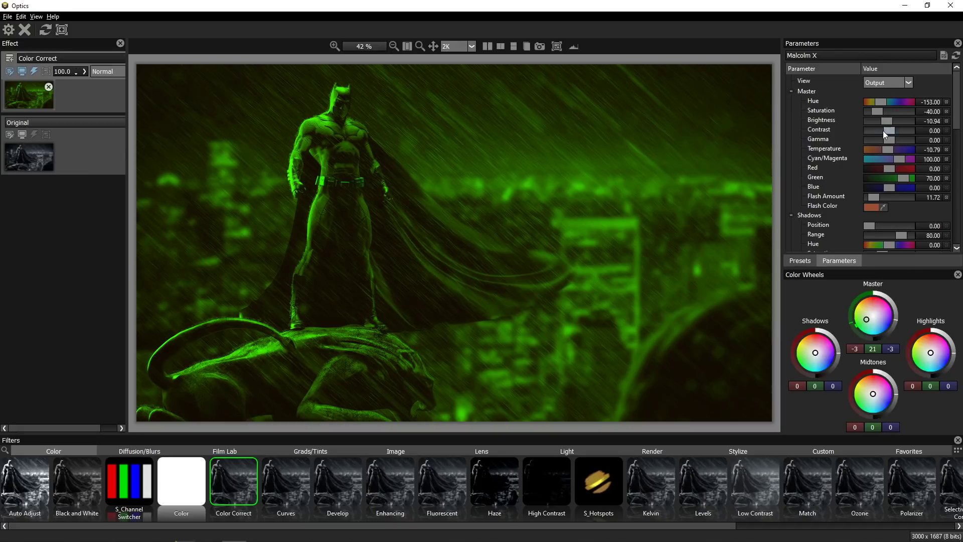
{"action": "left_click", "coordinate": [885, 131]}
{"action": "left_click", "coordinate": [883, 140]}
{"action": "left_click_drag", "start_coordinate": [884, 140], "coordinate": [894, 140]}
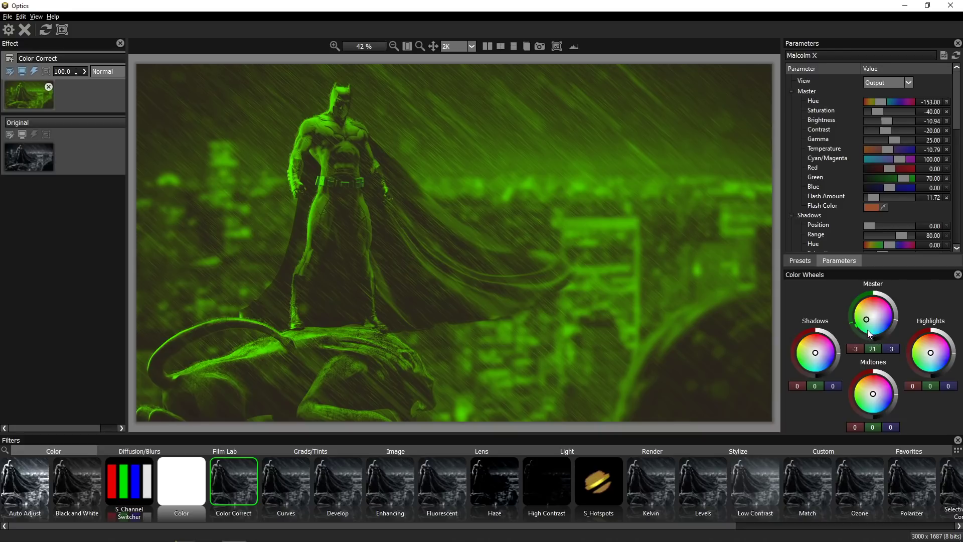
{"action": "left_click_drag", "start_coordinate": [291, 530], "coordinate": [542, 502]}
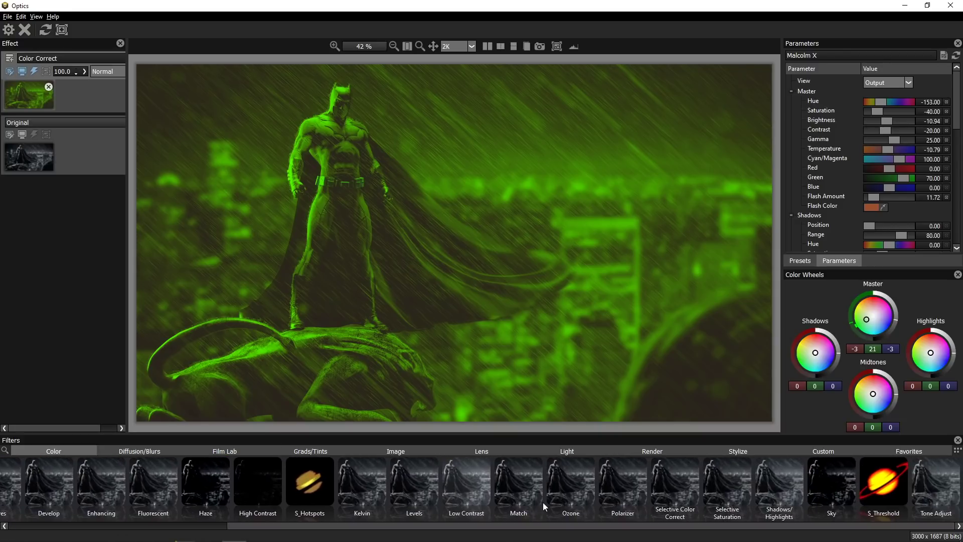
Step: Apply a Match filter sourced from Cyberpunk-insta at full colour strength, previewing source and output
{"action": "left_click", "coordinate": [518, 486]}
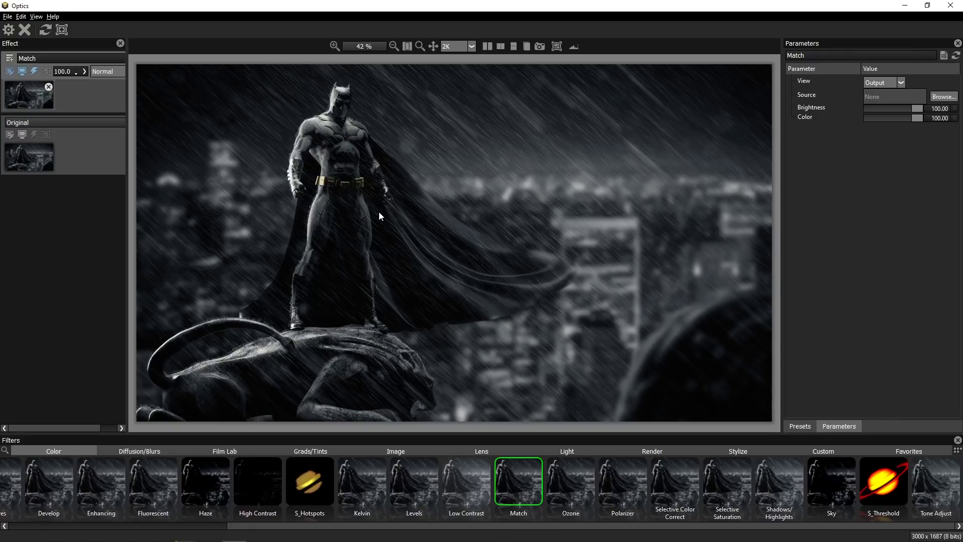
{"action": "left_click", "coordinate": [943, 96]}
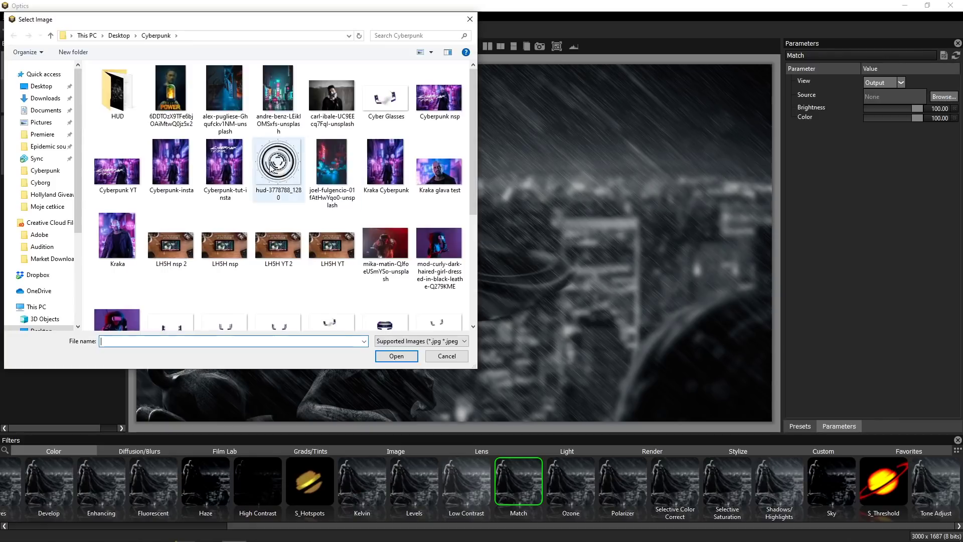
{"action": "double_click", "coordinate": [171, 171]}
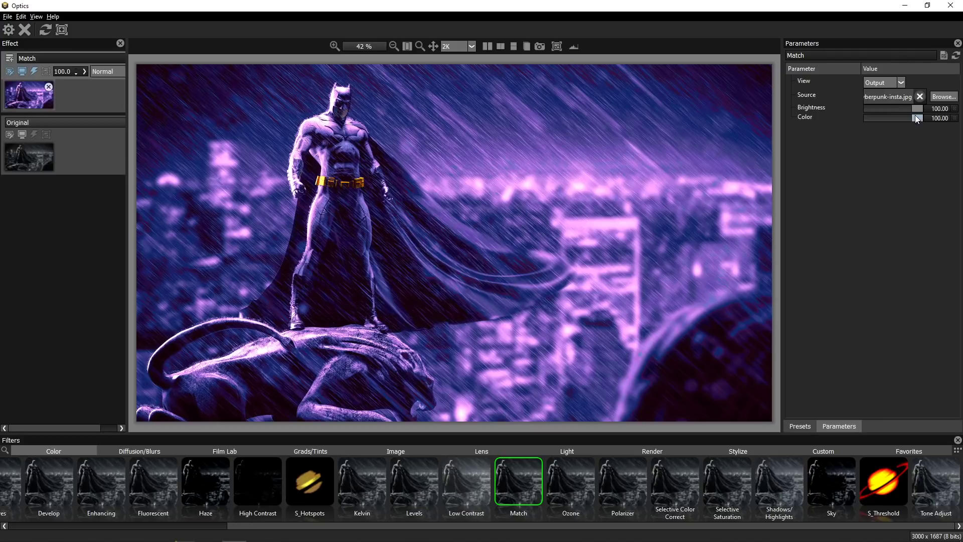
{"action": "mouse_move", "coordinate": [916, 118]}
{"action": "left_mouse_down"}
{"action": "mouse_move", "coordinate": [867, 120]}
{"action": "mouse_move", "coordinate": [920, 118]}
{"action": "mouse_move", "coordinate": [870, 112]}
{"action": "mouse_move", "coordinate": [897, 119]}
{"action": "left_mouse_up"}
{"action": "key", "text": "ctrl+z"}
{"action": "key", "text": "ctrl+z"}
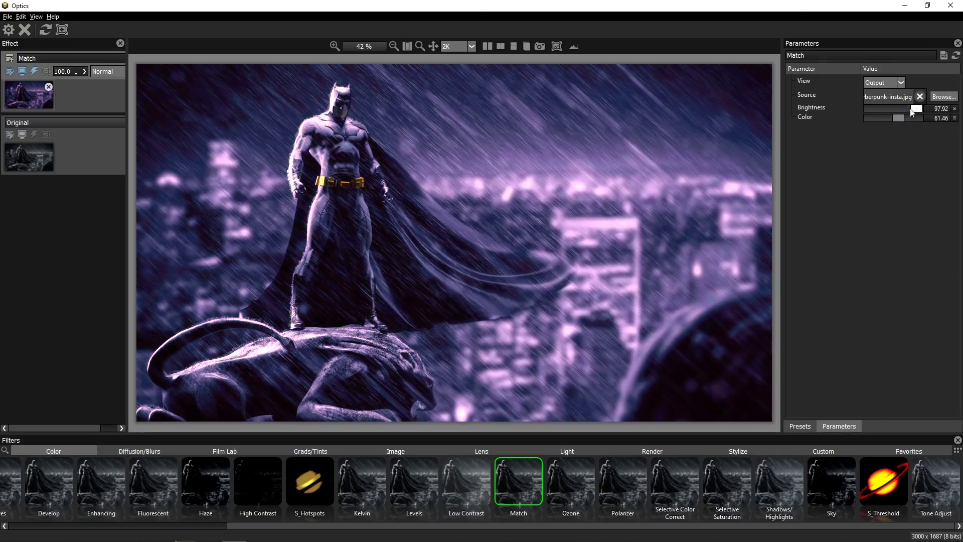
{"action": "left_click", "coordinate": [880, 100]}
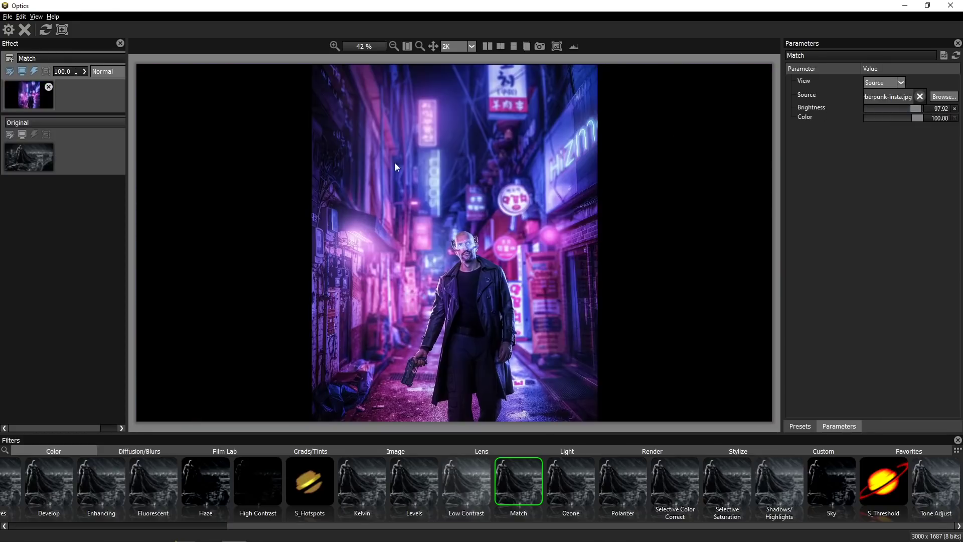
{"action": "left_click", "coordinate": [881, 93]}
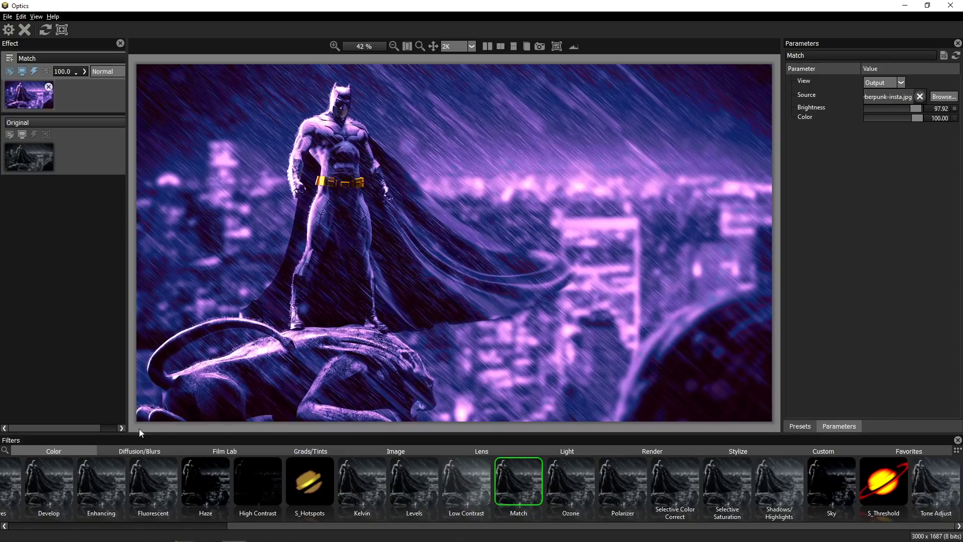
Step: Switch the filter browser to the Diffusion/Blurs category
{"action": "left_click", "coordinate": [136, 450]}
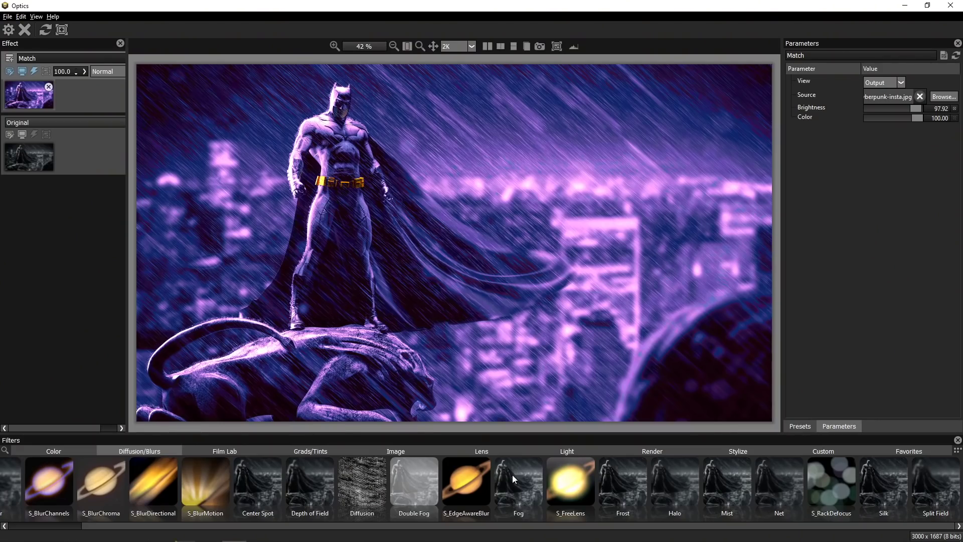
Step: Apply S_RackDefocus with the Blurry Eyes preset and shape its focus into a narrow vertical ellipse
{"action": "left_click", "coordinate": [832, 486]}
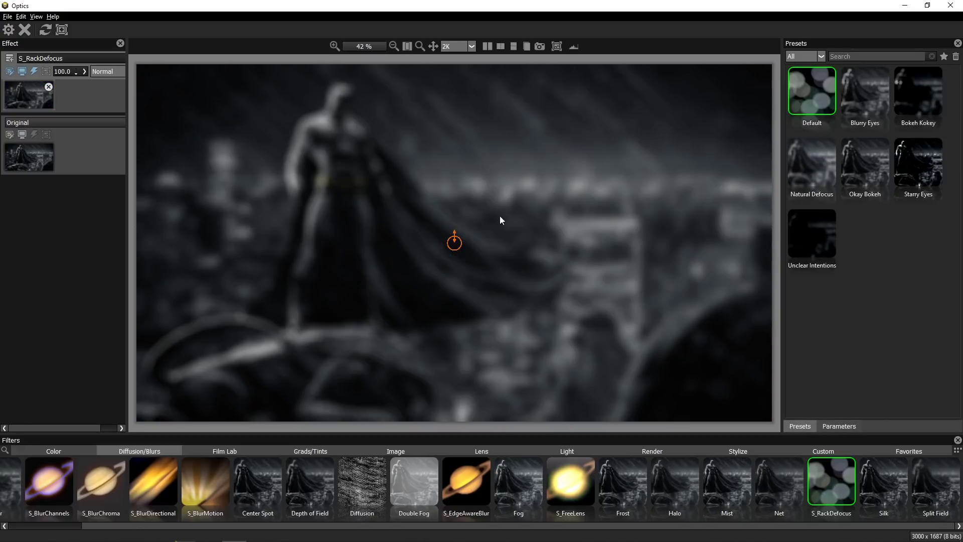
{"action": "left_click", "coordinate": [853, 102]}
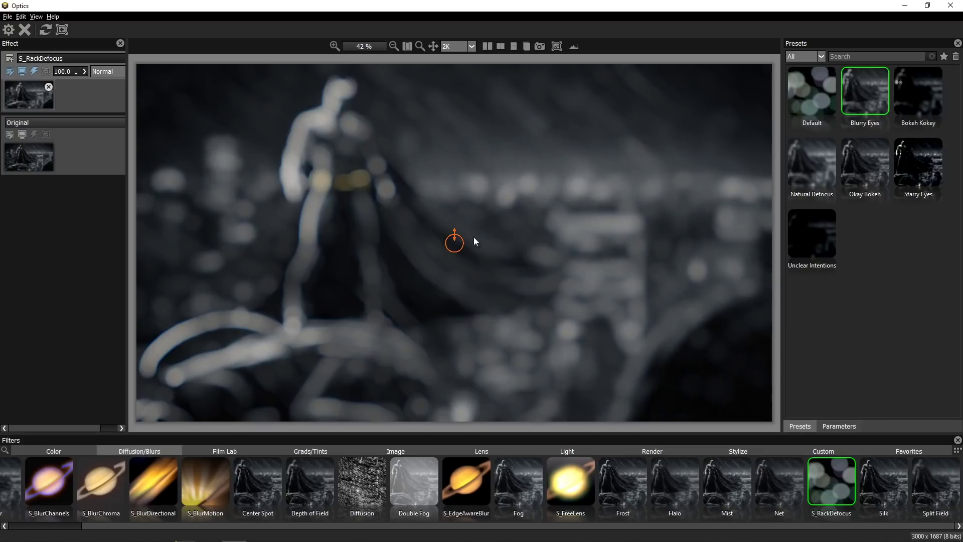
{"action": "mouse_move", "coordinate": [468, 244]}
{"action": "left_mouse_down"}
{"action": "mouse_move", "coordinate": [495, 243]}
{"action": "mouse_move", "coordinate": [474, 243]}
{"action": "left_mouse_up"}
{"action": "left_click_drag", "start_coordinate": [455, 223], "coordinate": [454, 199]}
{"action": "mouse_move", "coordinate": [477, 242]}
{"action": "left_mouse_down"}
{"action": "mouse_move", "coordinate": [488, 241]}
{"action": "mouse_move", "coordinate": [473, 242]}
{"action": "left_mouse_up"}
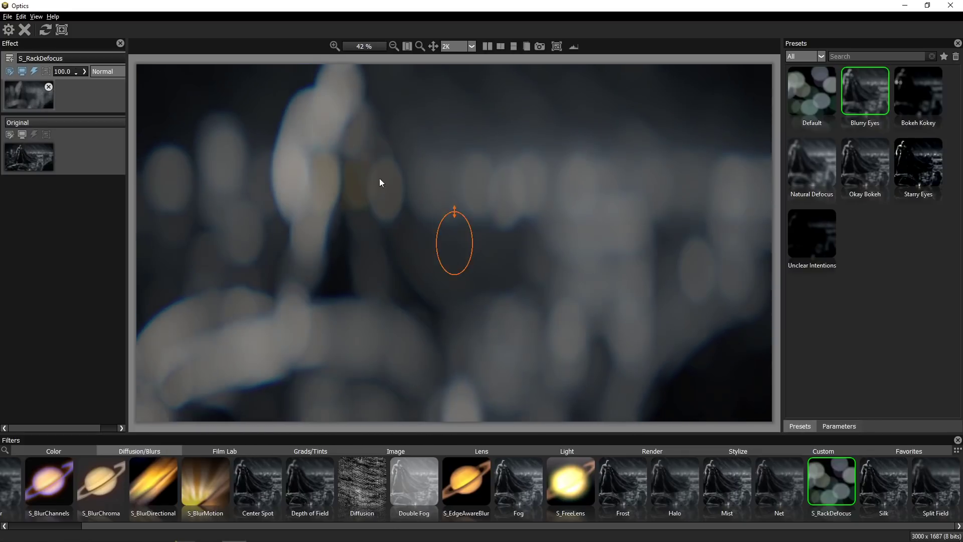
{"action": "left_click", "coordinate": [855, 425]}
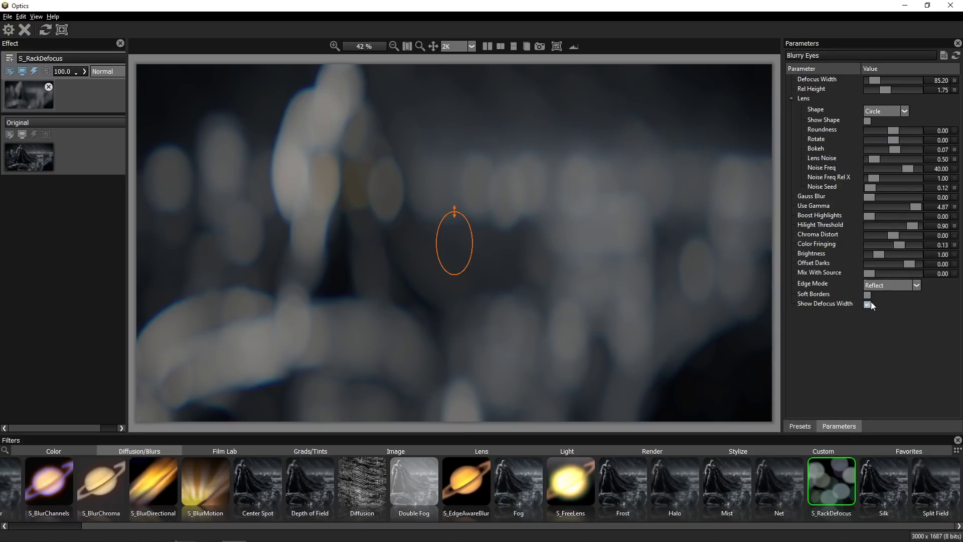
{"action": "left_click", "coordinate": [240, 448]}
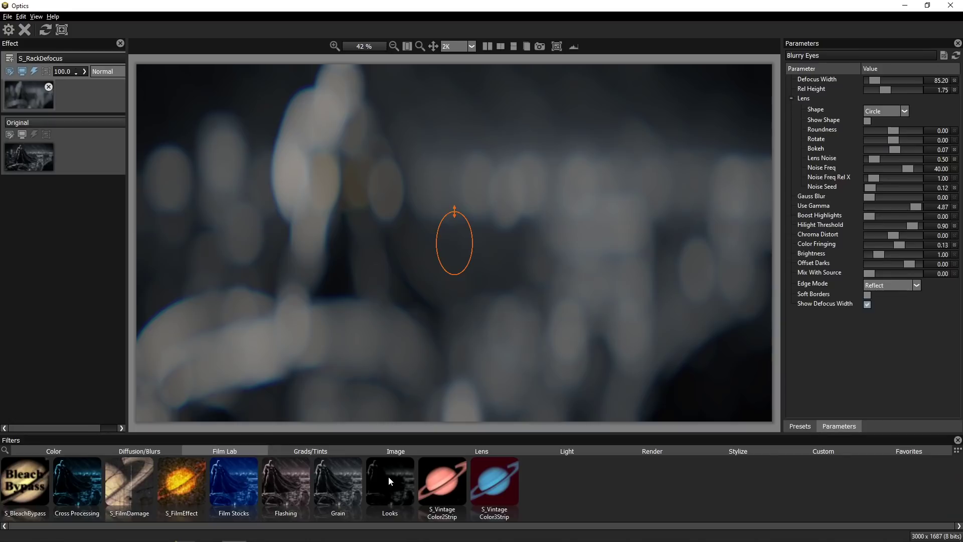
Step: Browse the Grads/Tints, Image, Lens, Light and Render categories, then apply S_Zap lightning
{"action": "left_click", "coordinate": [324, 452]}
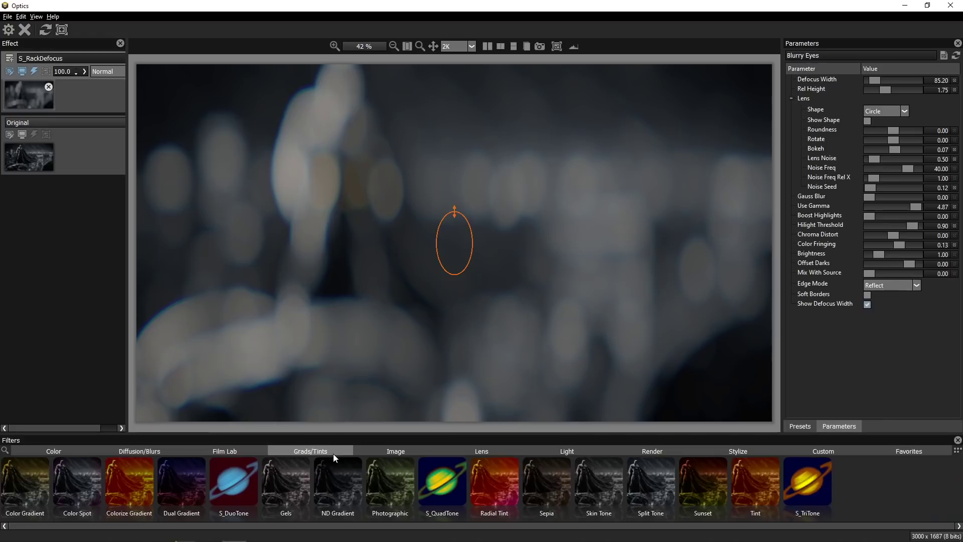
{"action": "left_click", "coordinate": [401, 449]}
{"action": "left_click", "coordinate": [490, 450]}
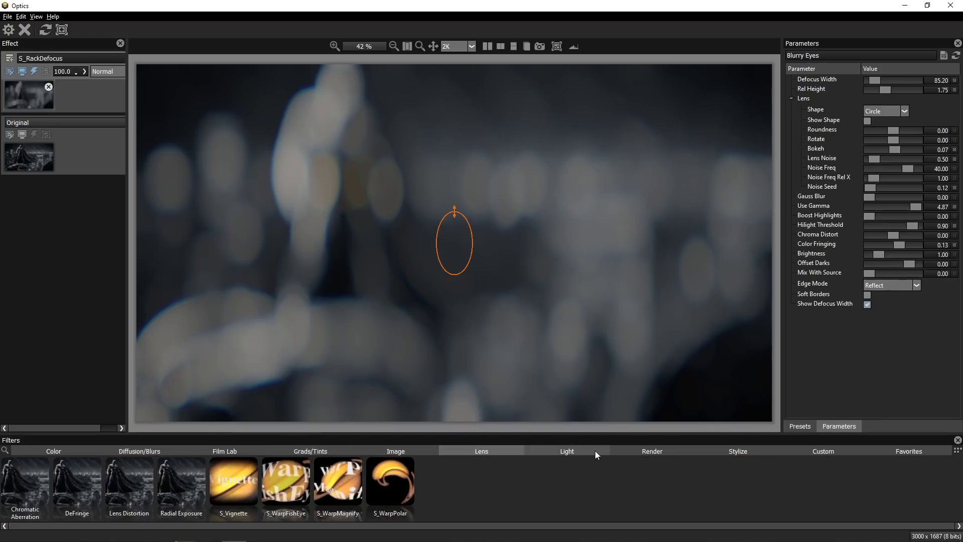
{"action": "left_click", "coordinate": [589, 452]}
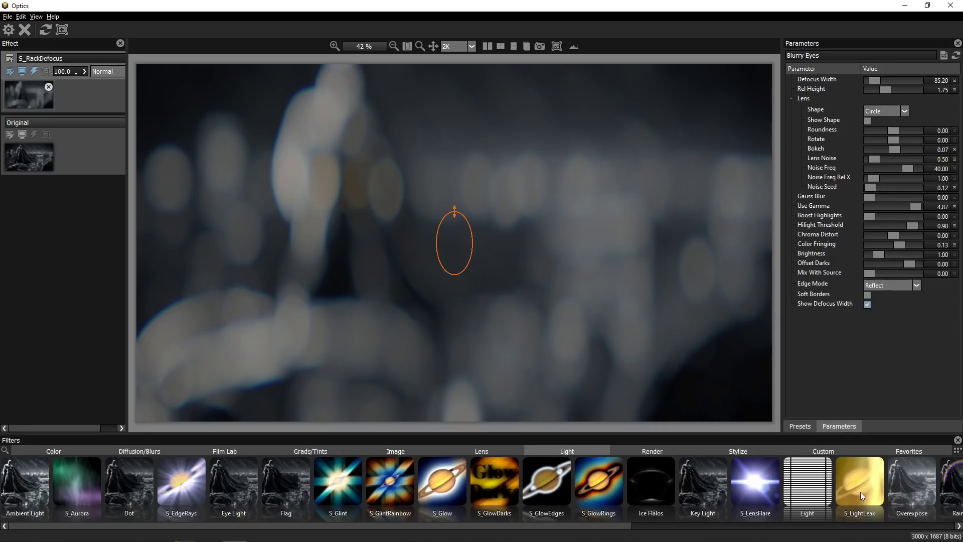
{"action": "left_click", "coordinate": [651, 451]}
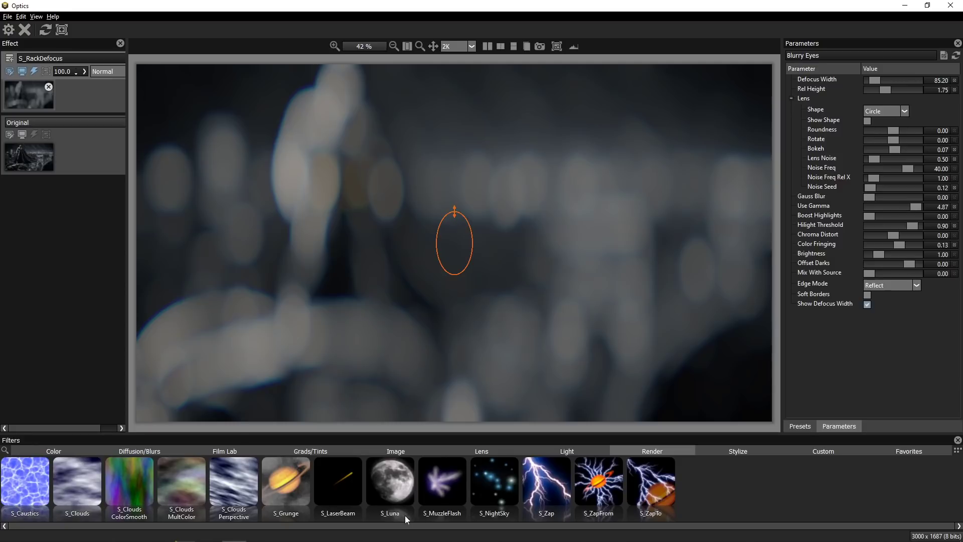
{"action": "left_click", "coordinate": [551, 481]}
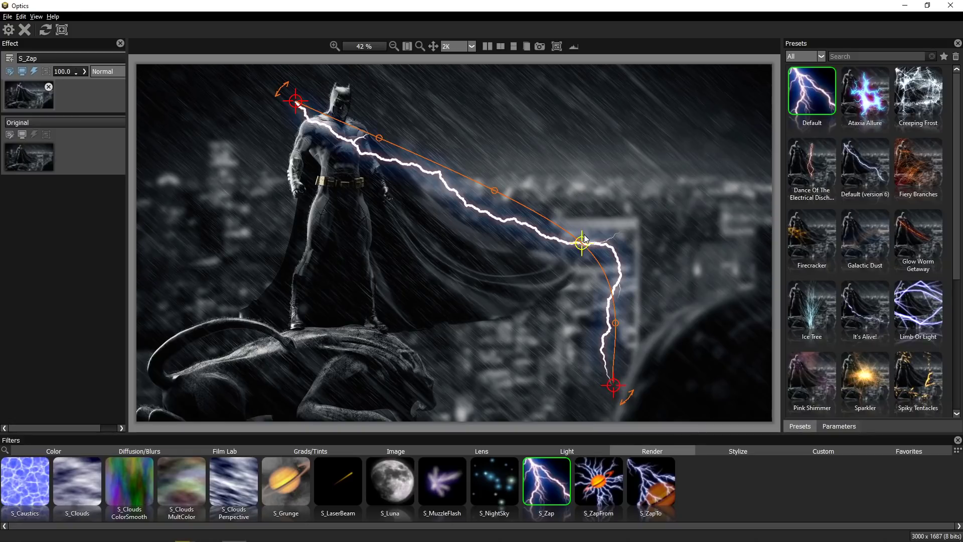
Step: Route the lightning from the top-left corner to the lower right with an upward bend
{"action": "left_click_drag", "start_coordinate": [614, 385], "coordinate": [694, 378]}
{"action": "left_click_drag", "start_coordinate": [296, 100], "coordinate": [160, 60]}
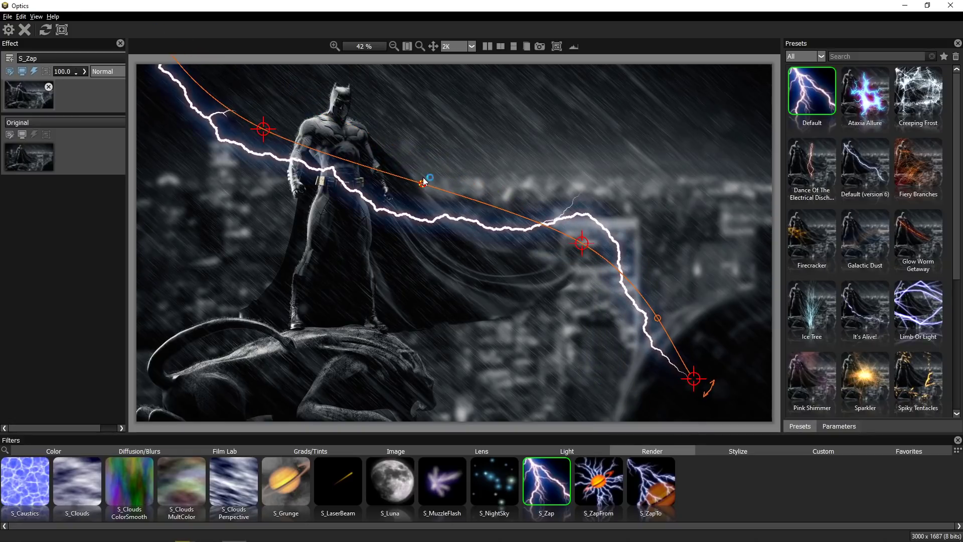
{"action": "left_click_drag", "start_coordinate": [423, 184], "coordinate": [435, 156]}
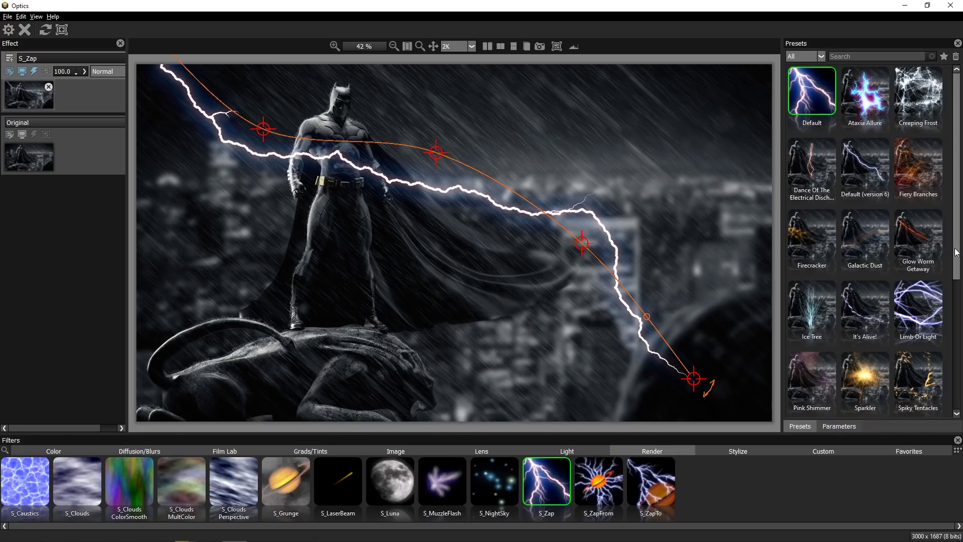
Step: Set 3 bolts, Vary Endpoint 656.40 and Branchiness 1.25 in the lightning settings
{"action": "scroll", "coordinate": [923, 301], "scroll_direction": "down", "scroll_amount": 5}
{"action": "left_click", "coordinate": [840, 426]}
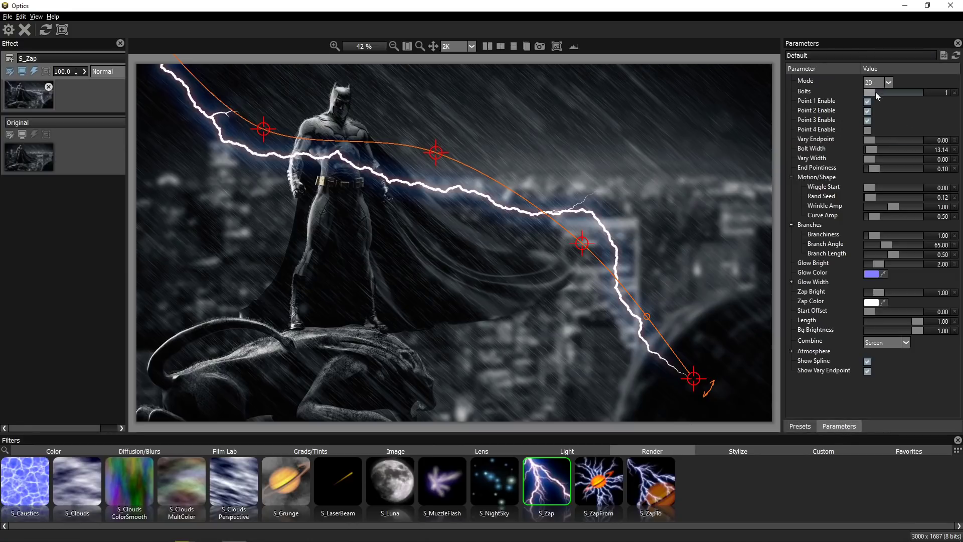
{"action": "left_click_drag", "start_coordinate": [875, 92], "coordinate": [870, 92]}
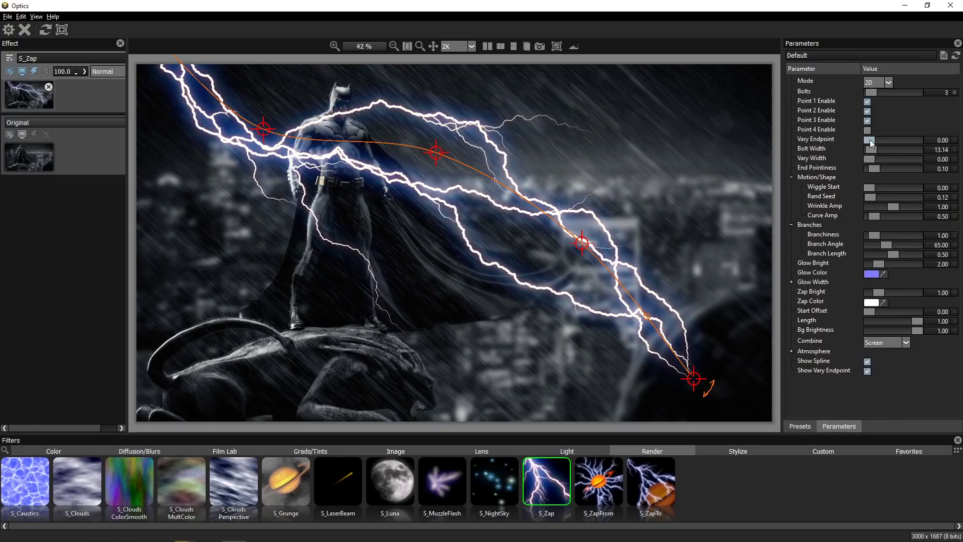
{"action": "left_click_drag", "start_coordinate": [869, 139], "coordinate": [881, 172]}
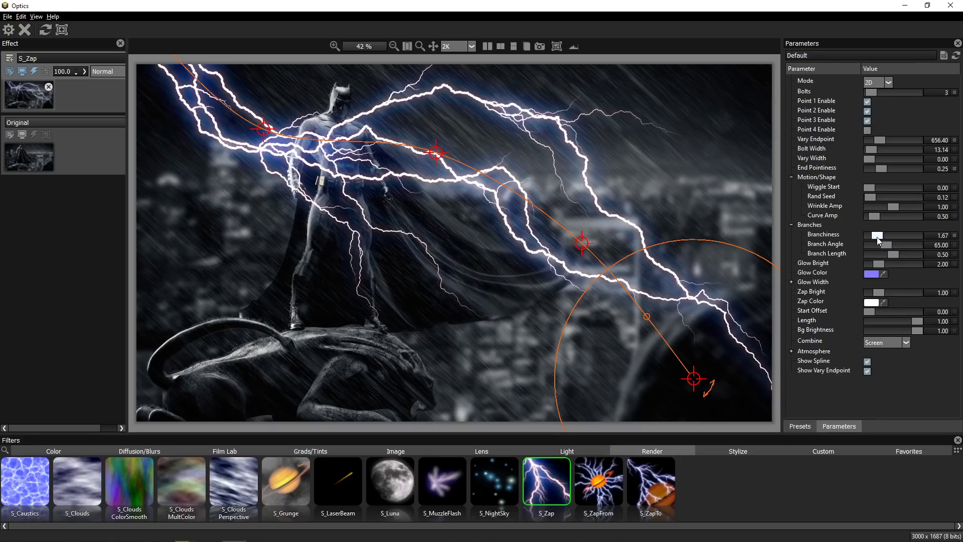
{"action": "left_click_drag", "start_coordinate": [875, 237], "coordinate": [876, 241]}
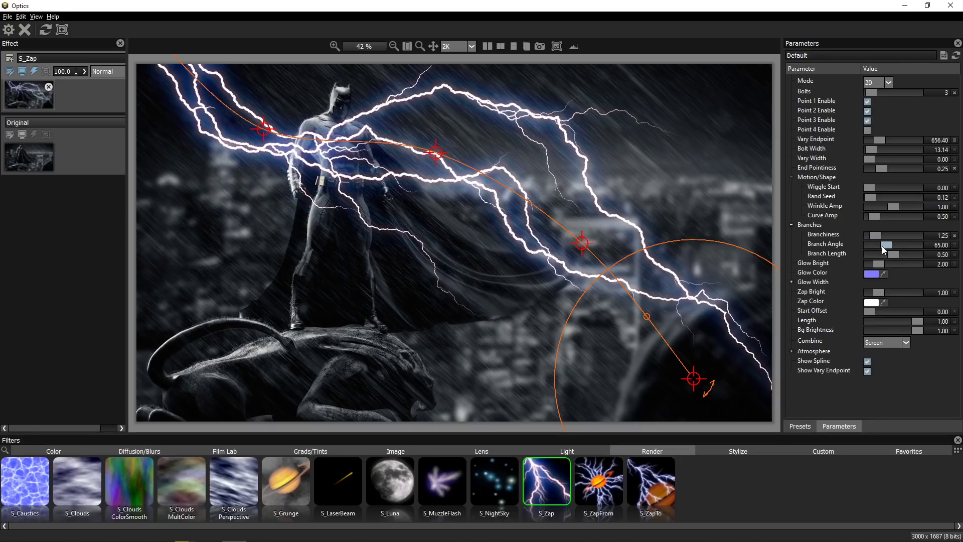
Step: Change the lightning glow colour to light periwinkle blue #8ba4ff
{"action": "left_click", "coordinate": [870, 274]}
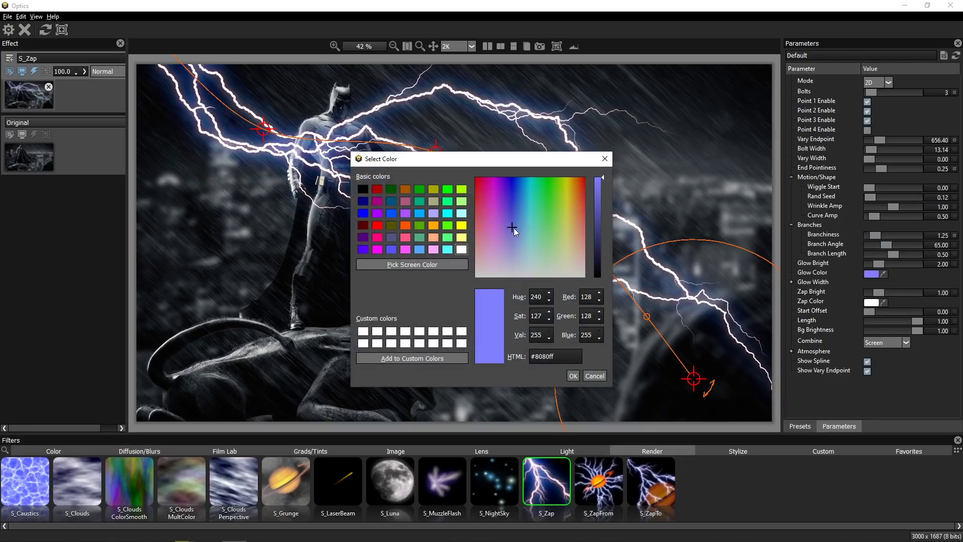
{"action": "left_click", "coordinate": [514, 231]}
{"action": "left_click", "coordinate": [515, 232]}
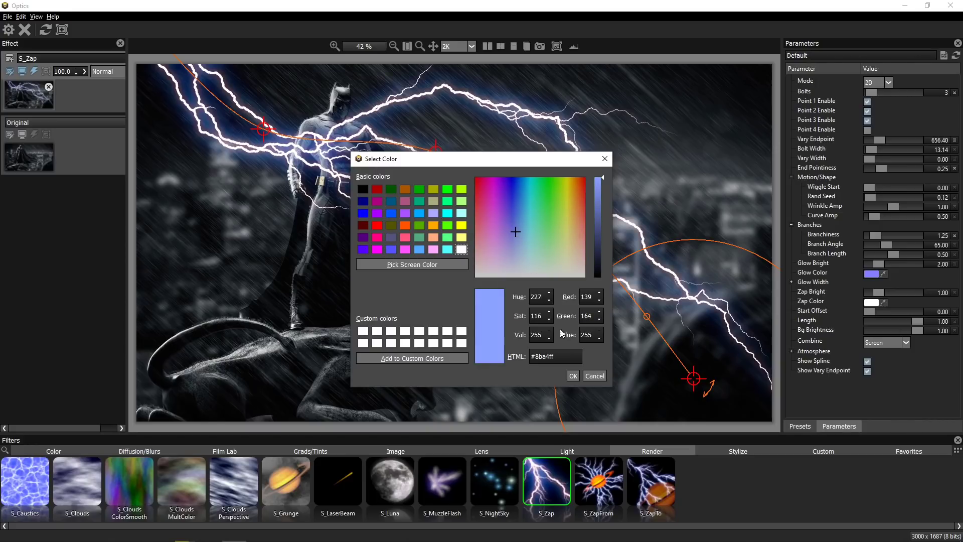
{"action": "left_click", "coordinate": [573, 376]}
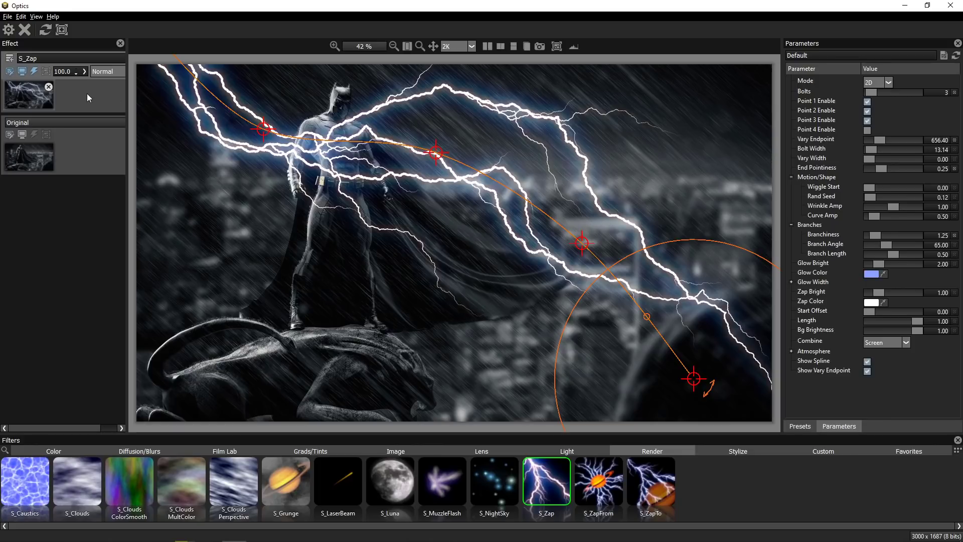
Step: Add an EZMask edge mask to S_Zap with inner strokes on Batman's arm and the dark bottom-right shape
{"action": "left_click", "coordinate": [62, 30]}
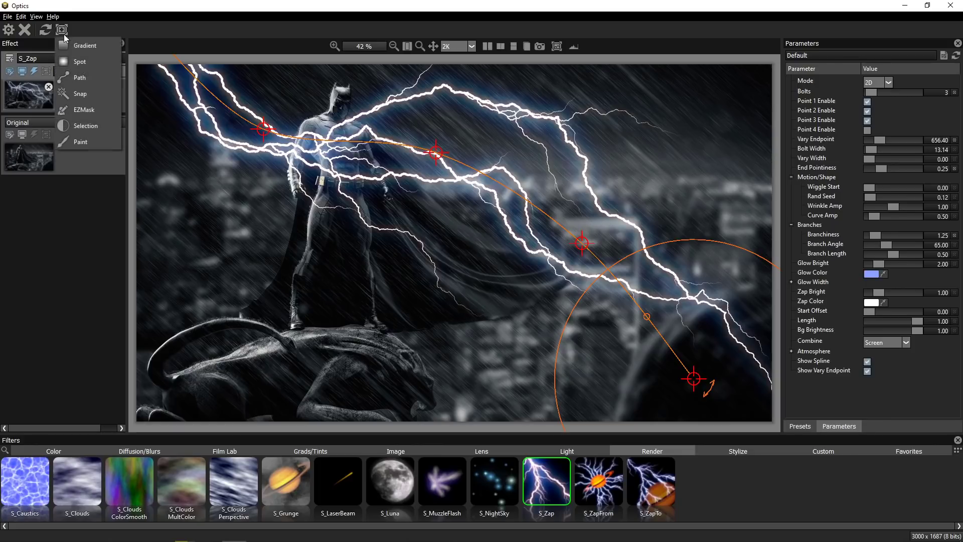
{"action": "left_click", "coordinate": [82, 109]}
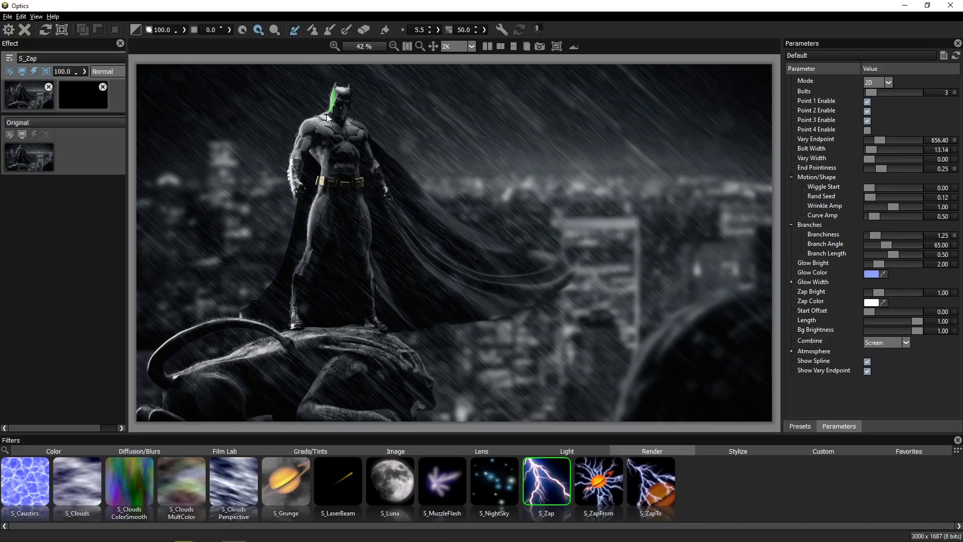
{"action": "mouse_move", "coordinate": [307, 128]}
{"action": "left_mouse_down"}
{"action": "mouse_move", "coordinate": [293, 187]}
{"action": "mouse_move", "coordinate": [299, 206]}
{"action": "left_mouse_up"}
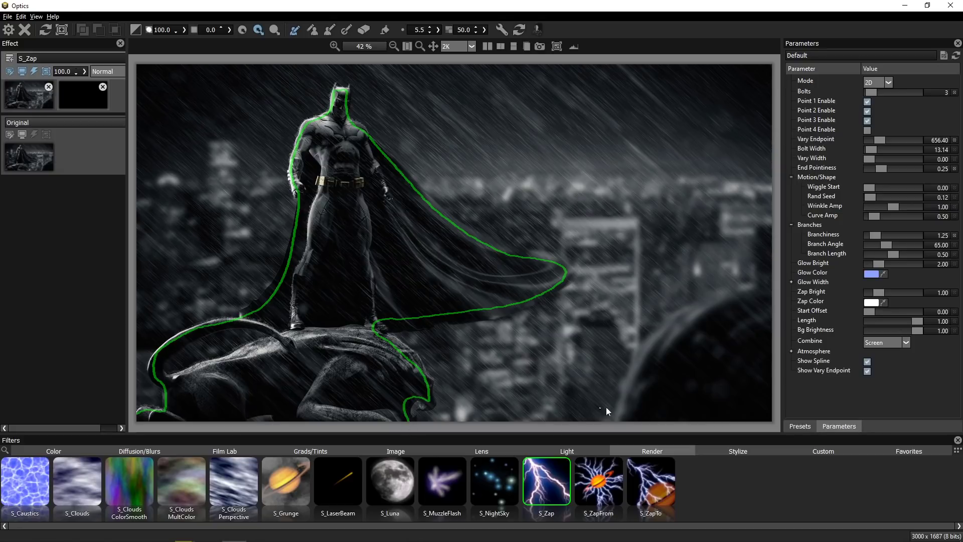
{"action": "left_click_drag", "start_coordinate": [619, 419], "coordinate": [644, 362]}
Step: Paint the outer edge stroke from above Batman's head around his cape to the bottom-left
{"action": "left_click", "coordinate": [312, 30]}
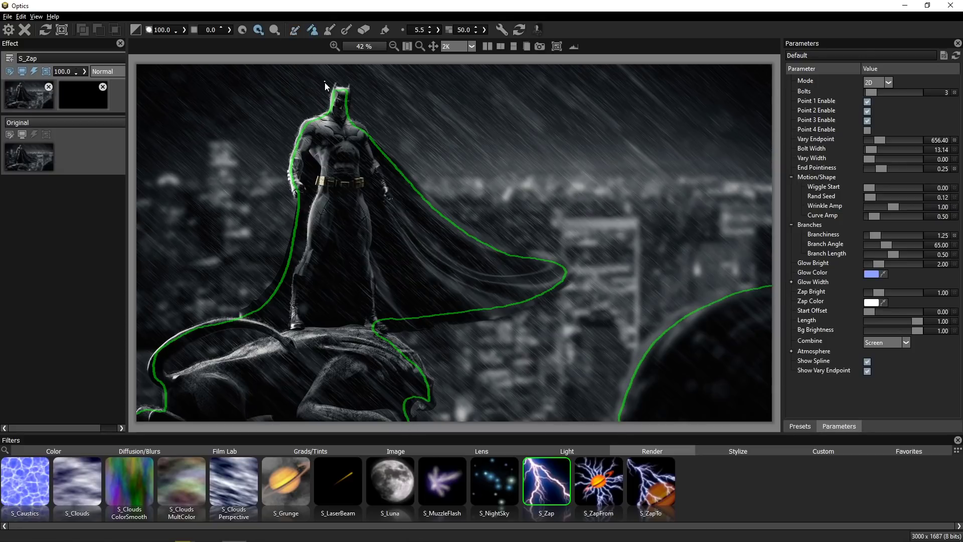
{"action": "left_click_drag", "start_coordinate": [327, 79], "coordinate": [288, 134]}
{"action": "left_click_drag", "start_coordinate": [228, 305], "coordinate": [141, 401]}
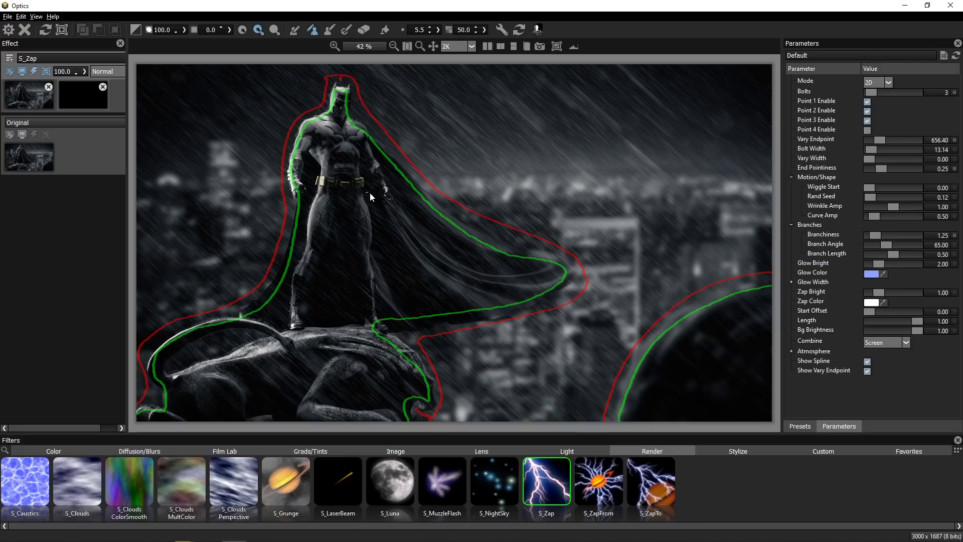
Step: Generate and invert the EZMask, check it in black-and-white mask view, then exit the EZMask tool
{"action": "left_click", "coordinate": [537, 29]}
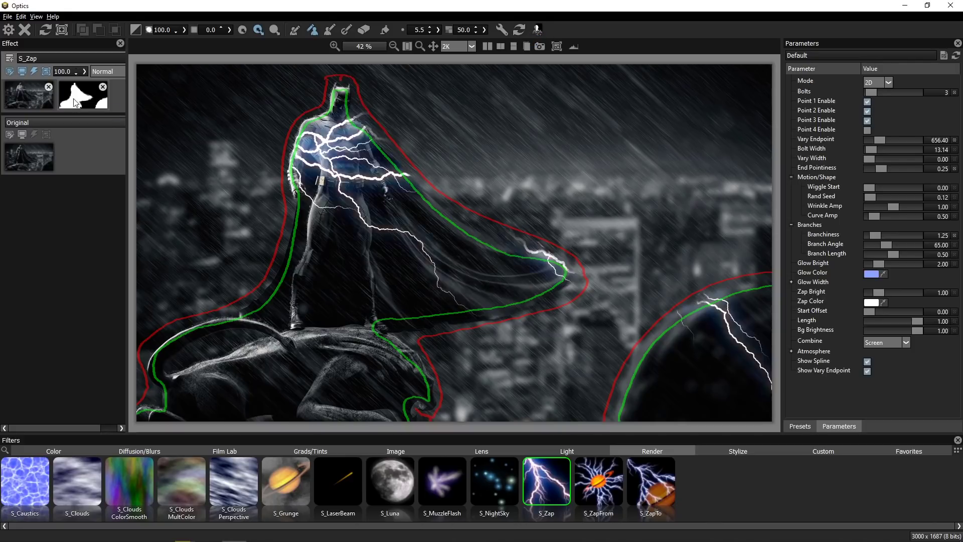
{"action": "left_click", "coordinate": [136, 29]}
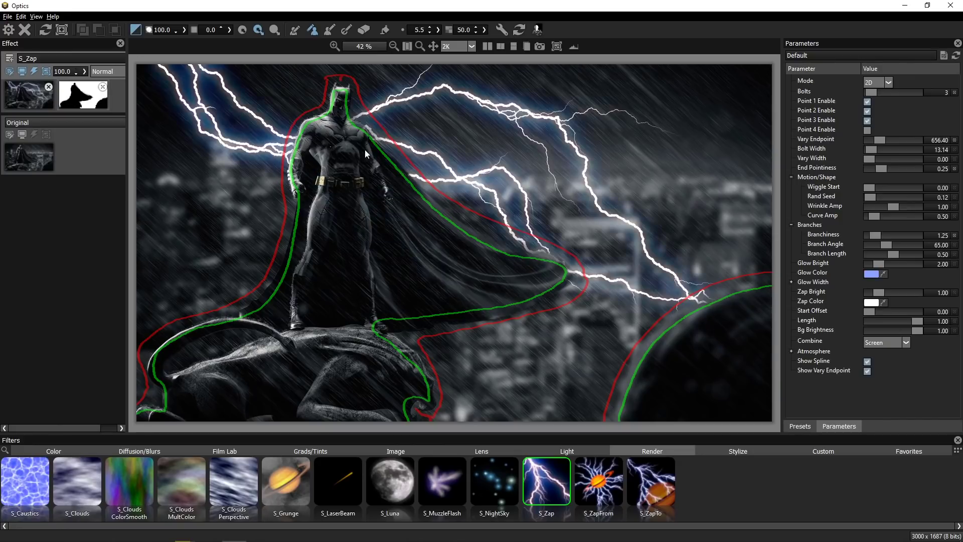
{"action": "key", "text": "m"}
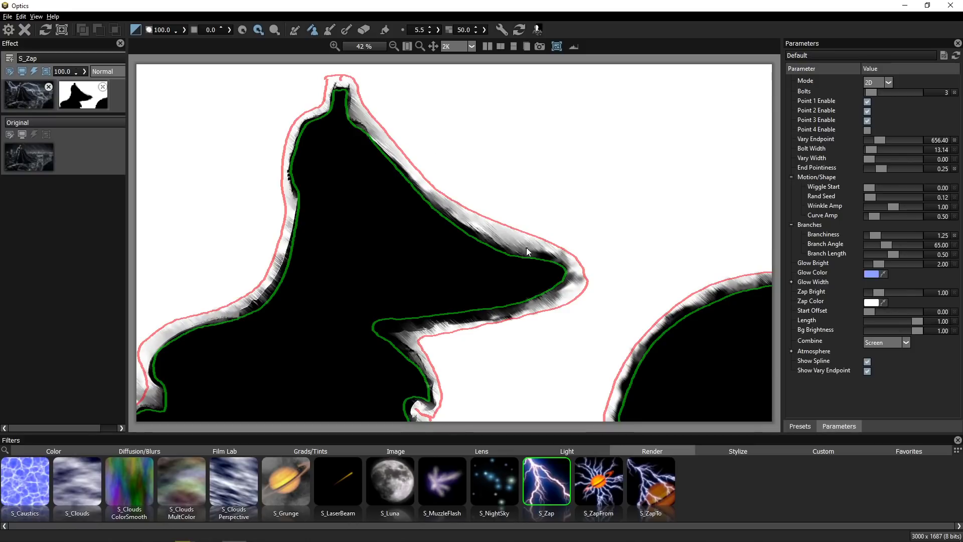
{"action": "key", "text": "m"}
{"action": "scroll", "coordinate": [520, 223], "scroll_direction": "up", "scroll_amount": 2}
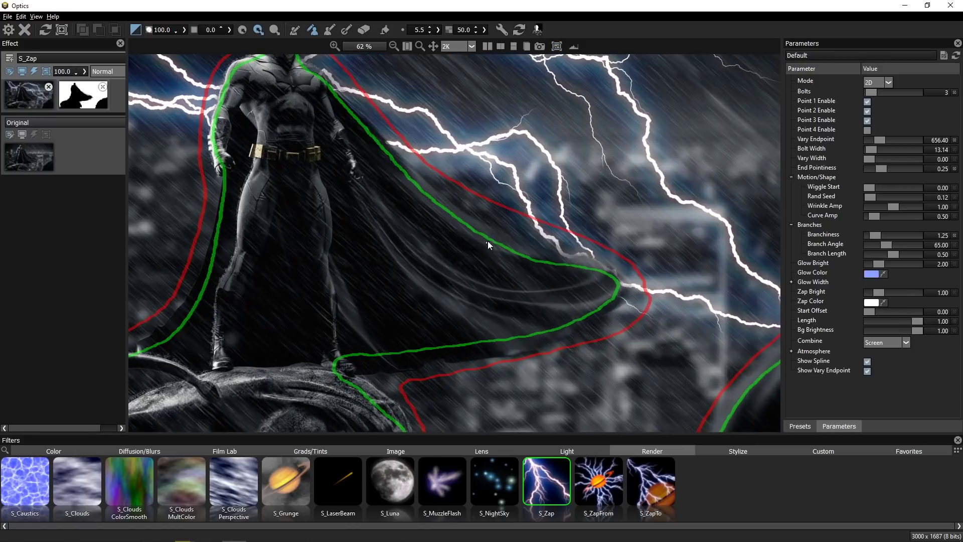
{"action": "scroll", "coordinate": [489, 236], "scroll_direction": "up", "scroll_amount": 1}
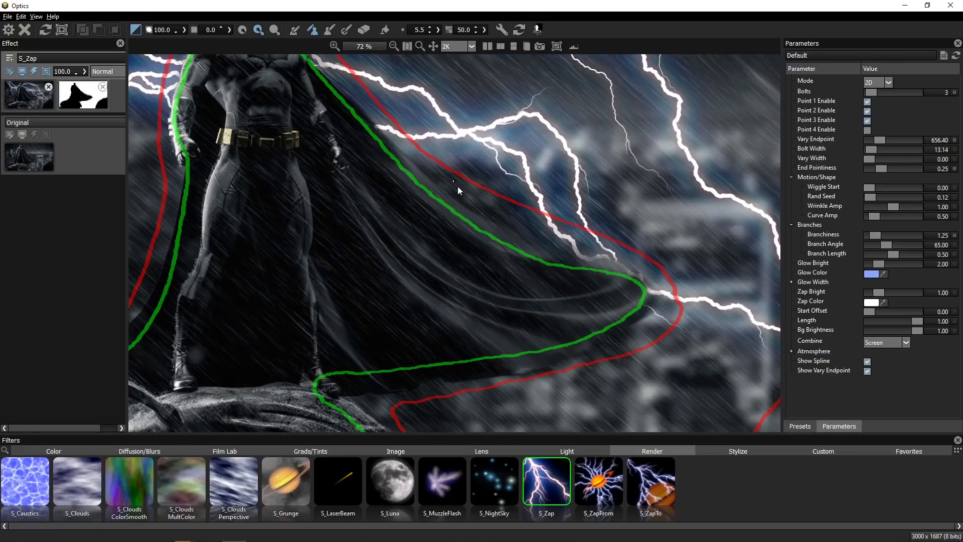
{"action": "scroll", "coordinate": [466, 197], "scroll_direction": "down", "scroll_amount": 3}
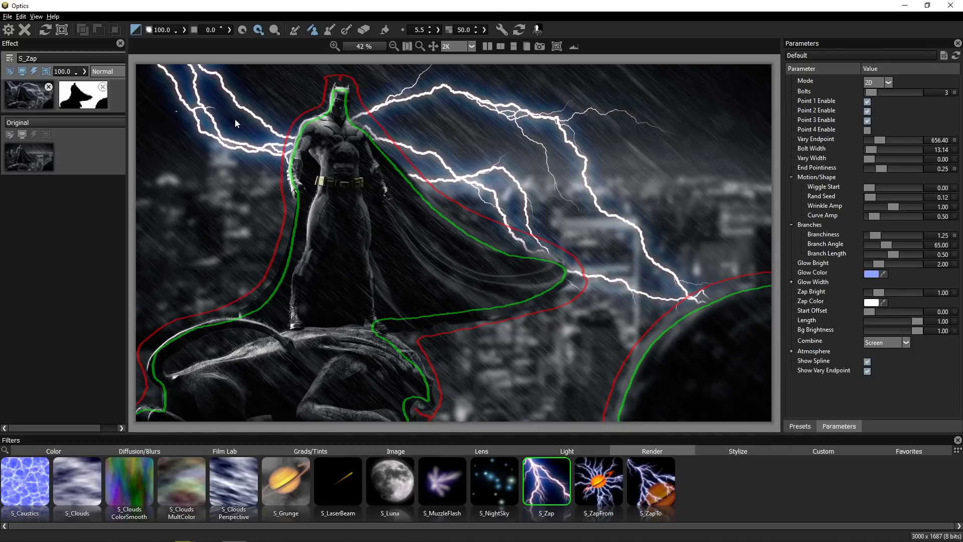
{"action": "left_click", "coordinate": [36, 91]}
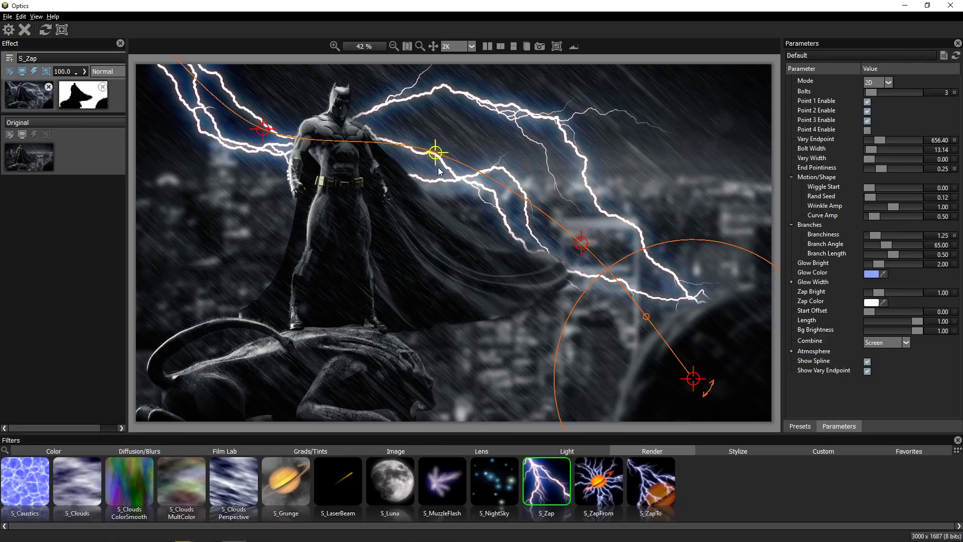
Step: Add a new layer with the S_Rays light effect using the Albicant Aura preset
{"action": "left_click", "coordinate": [9, 58]}
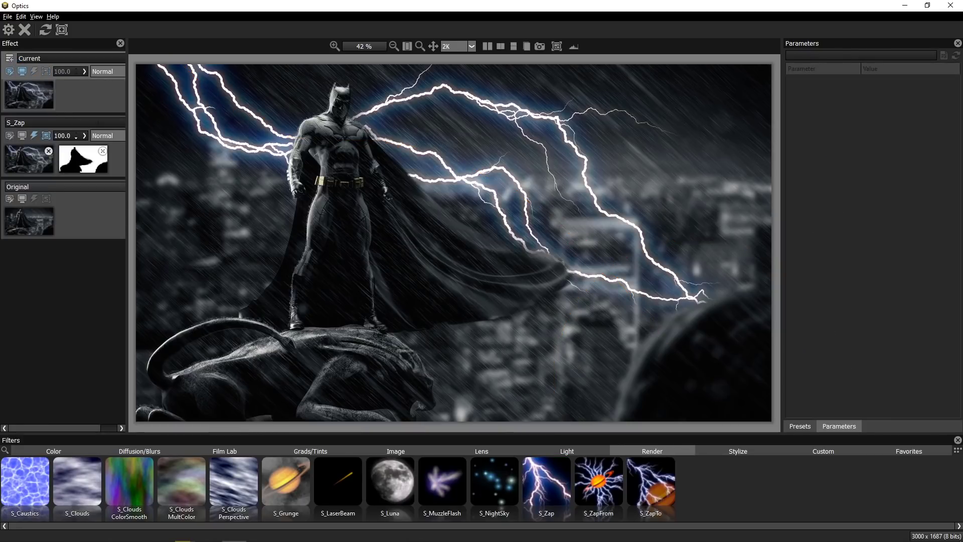
{"action": "left_click", "coordinate": [577, 448]}
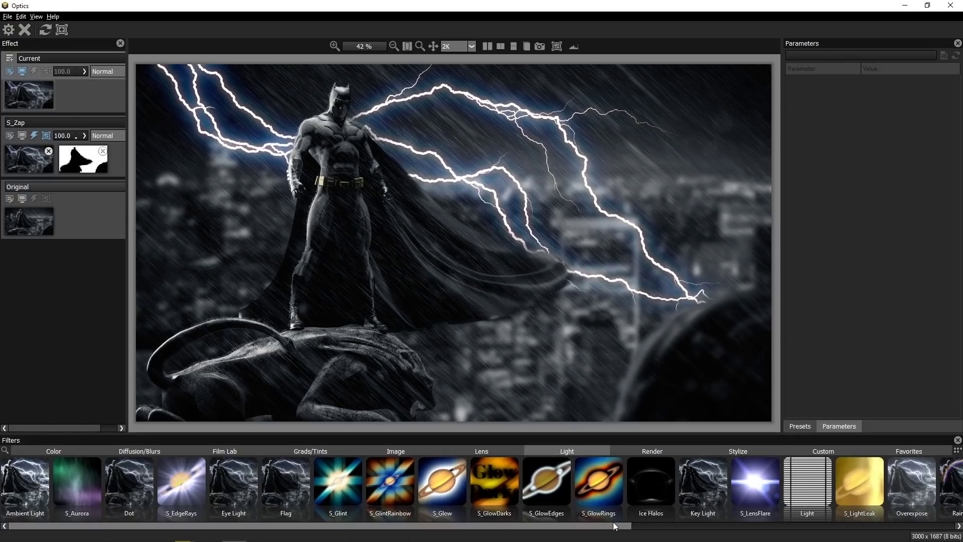
{"action": "scroll", "coordinate": [655, 524], "scroll_direction": "right", "scroll_amount": 5}
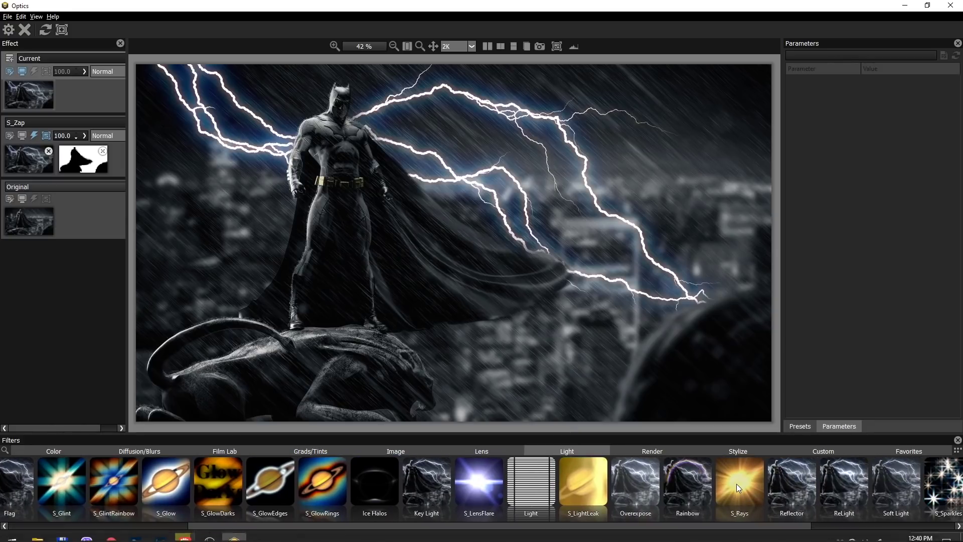
{"action": "left_click", "coordinate": [736, 484]}
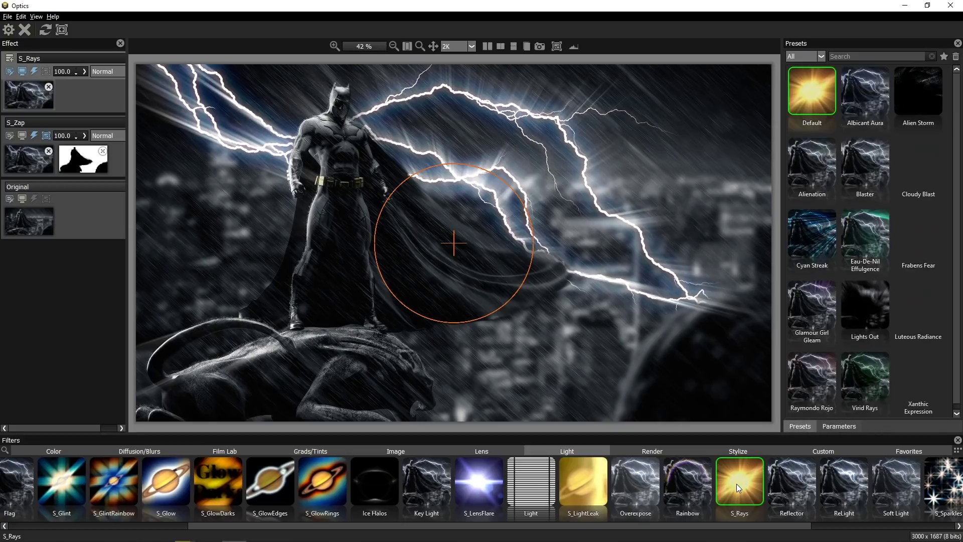
{"action": "left_click_drag", "start_coordinate": [453, 244], "coordinate": [366, 189]}
{"action": "left_click", "coordinate": [859, 97]}
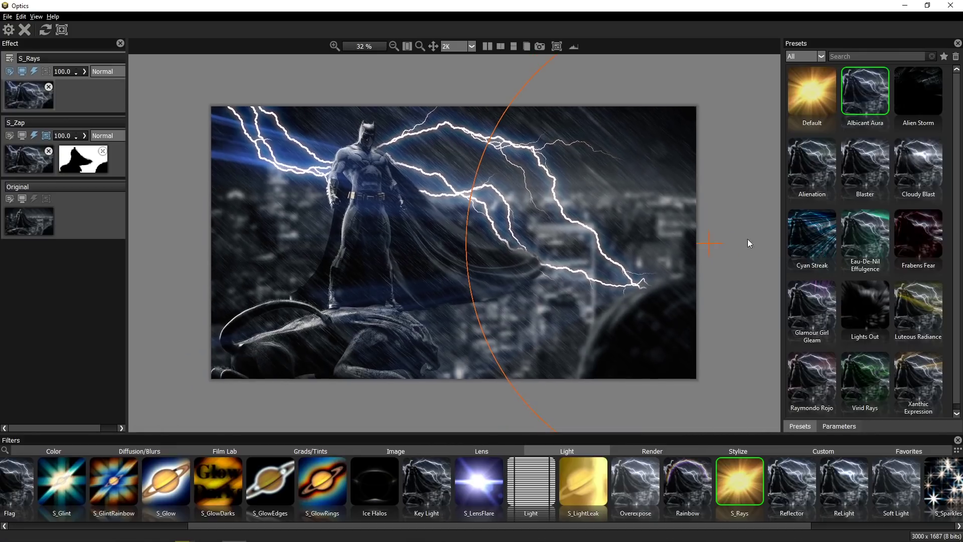
Step: Place the ray source on Batman's shoulder, set Rays Length about 0.83 and lower Rays Brightness to 1.67
{"action": "left_click_drag", "start_coordinate": [709, 242], "coordinate": [455, 196]}
{"action": "left_click_drag", "start_coordinate": [394, 182], "coordinate": [325, 166]}
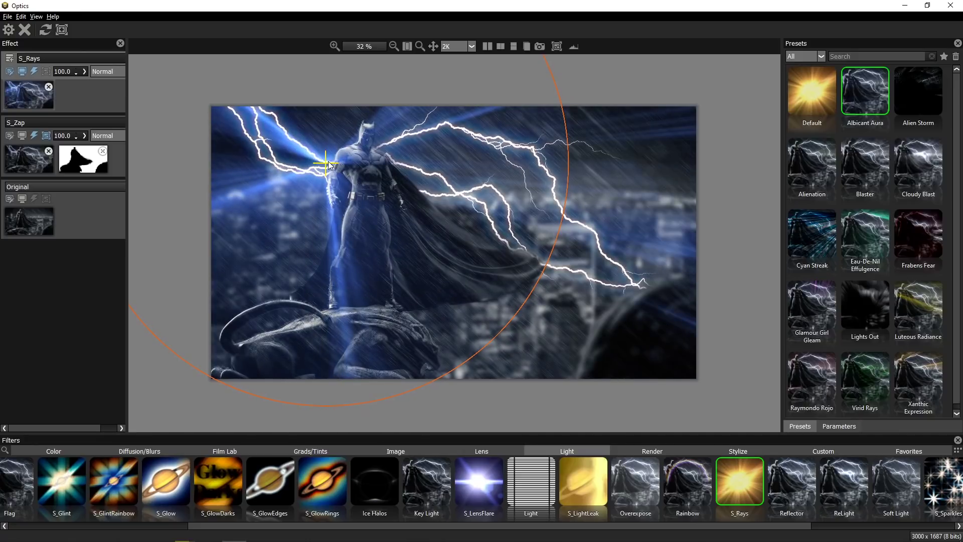
{"action": "left_click", "coordinate": [849, 429]}
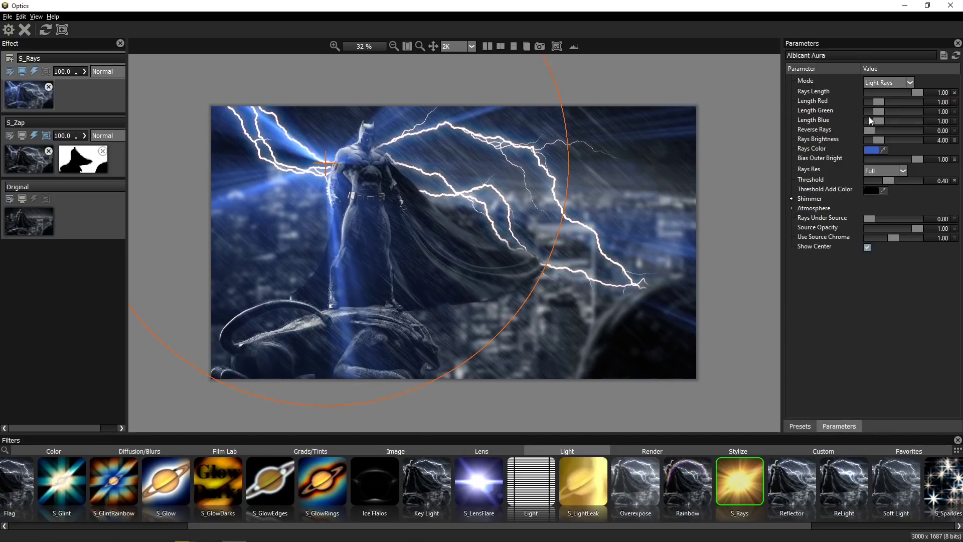
{"action": "left_click", "coordinate": [897, 93]}
{"action": "left_click_drag", "start_coordinate": [898, 93], "coordinate": [924, 94]}
{"action": "left_click_drag", "start_coordinate": [875, 145], "coordinate": [873, 145]}
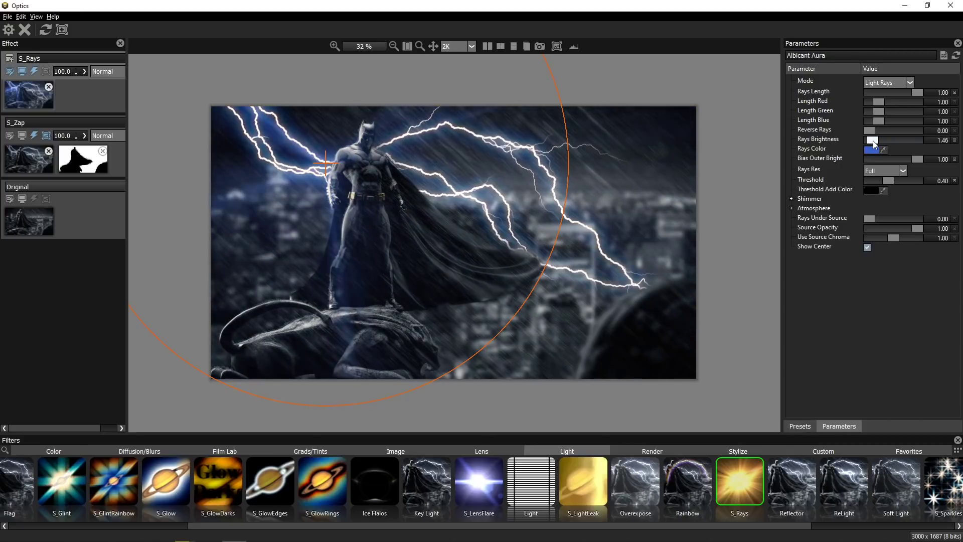
{"action": "left_click", "coordinate": [11, 60]}
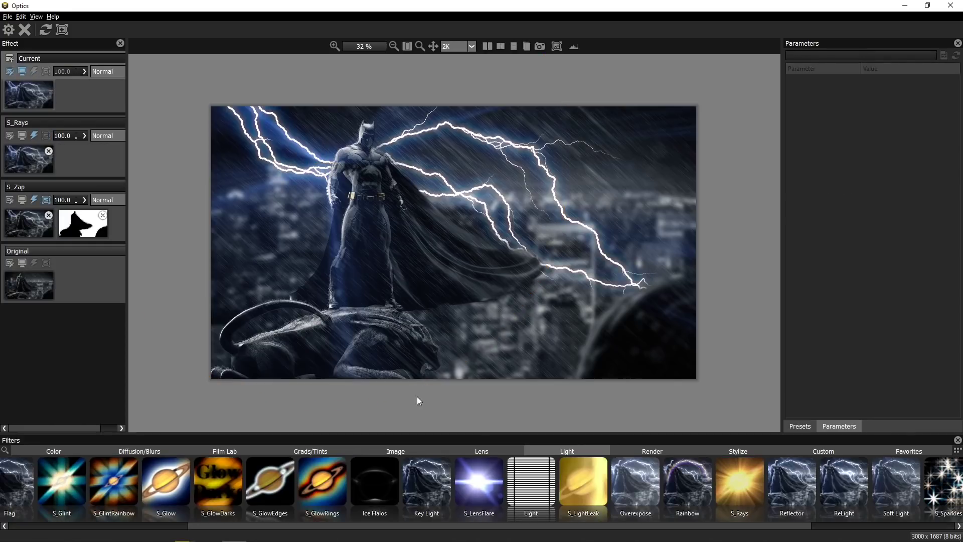
Step: Add a Color Correct layer with the Close Encounters of the Third Kind 2 preset and compare in split view
{"action": "left_click", "coordinate": [54, 451]}
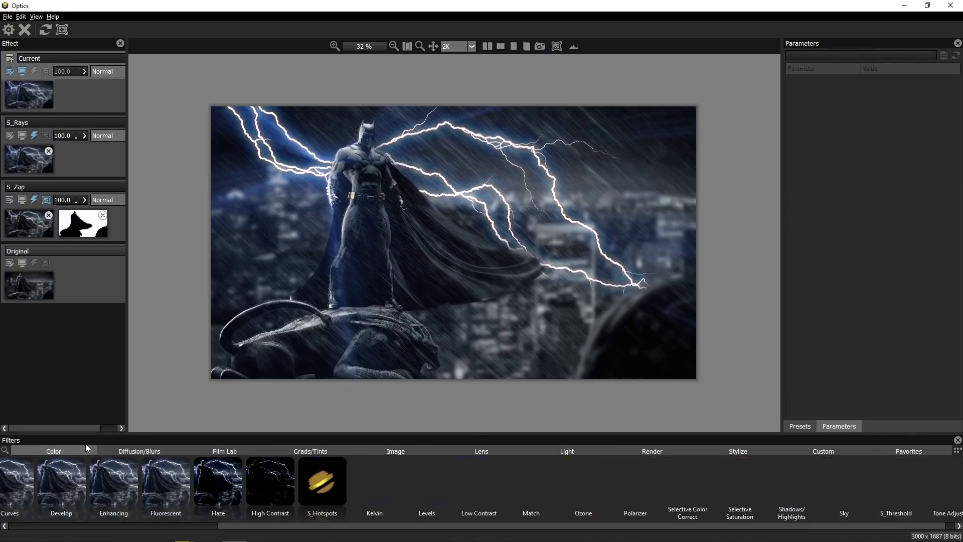
{"action": "left_click", "coordinate": [238, 483]}
{"action": "scroll", "coordinate": [891, 131], "scroll_direction": "down", "scroll_amount": 2}
{"action": "left_click", "coordinate": [891, 131]}
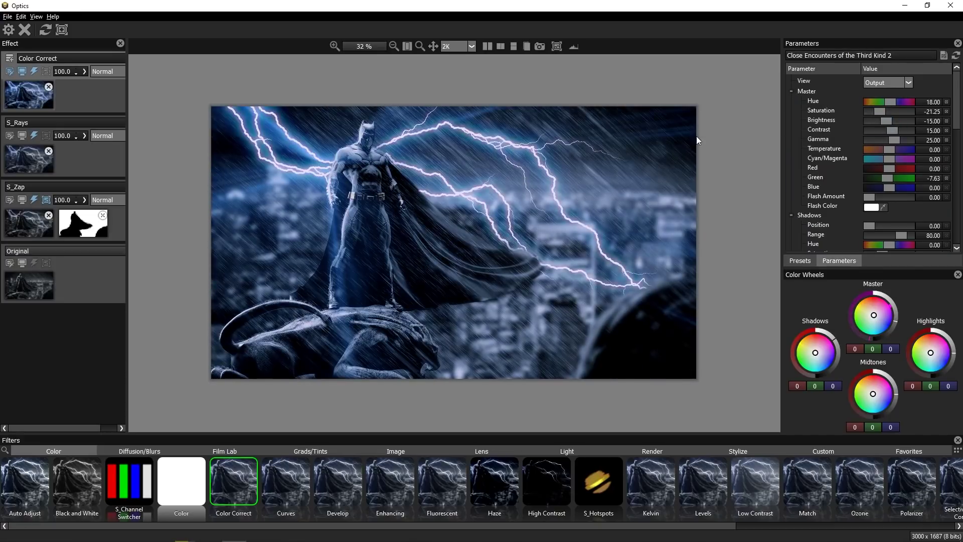
{"action": "left_click", "coordinate": [500, 47]}
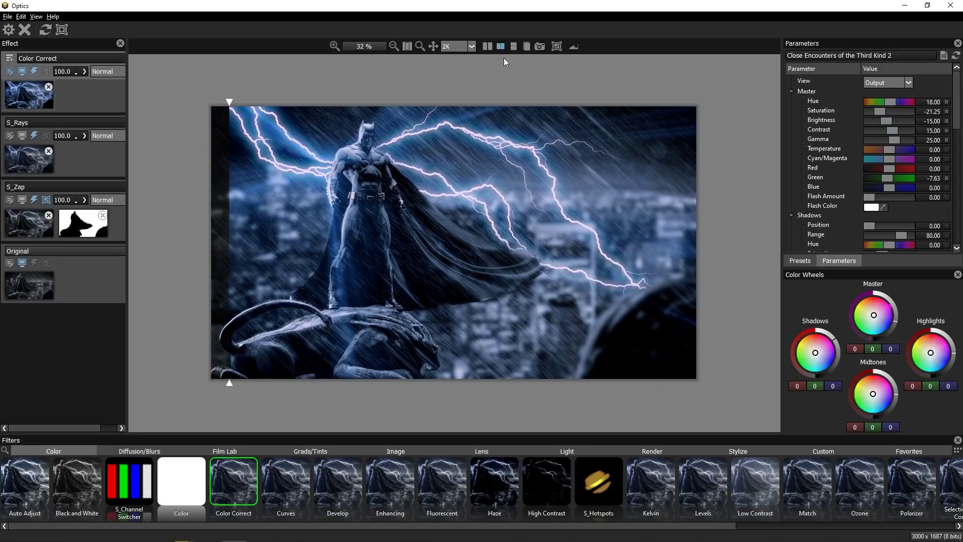
{"action": "mouse_move", "coordinate": [232, 98]}
{"action": "left_mouse_down"}
{"action": "mouse_move", "coordinate": [750, 107]}
{"action": "mouse_move", "coordinate": [185, 97]}
{"action": "left_mouse_up"}
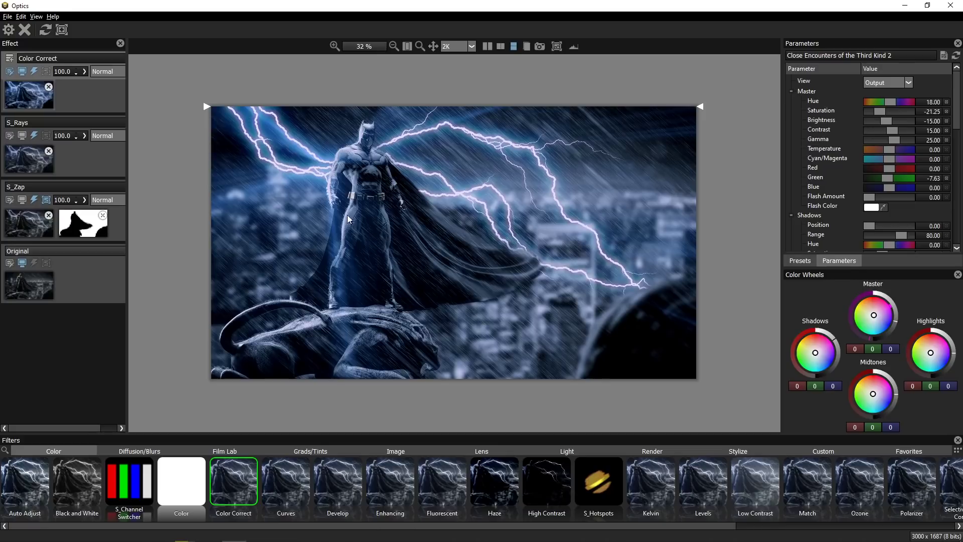
Step: Lower the Color Correct opacity to 56.3 and apply the Optics effects back to Photoshop
{"action": "left_click", "coordinate": [83, 72]}
{"action": "mouse_move", "coordinate": [73, 80]}
{"action": "left_mouse_down"}
{"action": "mouse_move", "coordinate": [64, 81]}
{"action": "mouse_move", "coordinate": [73, 82]}
{"action": "left_mouse_up"}
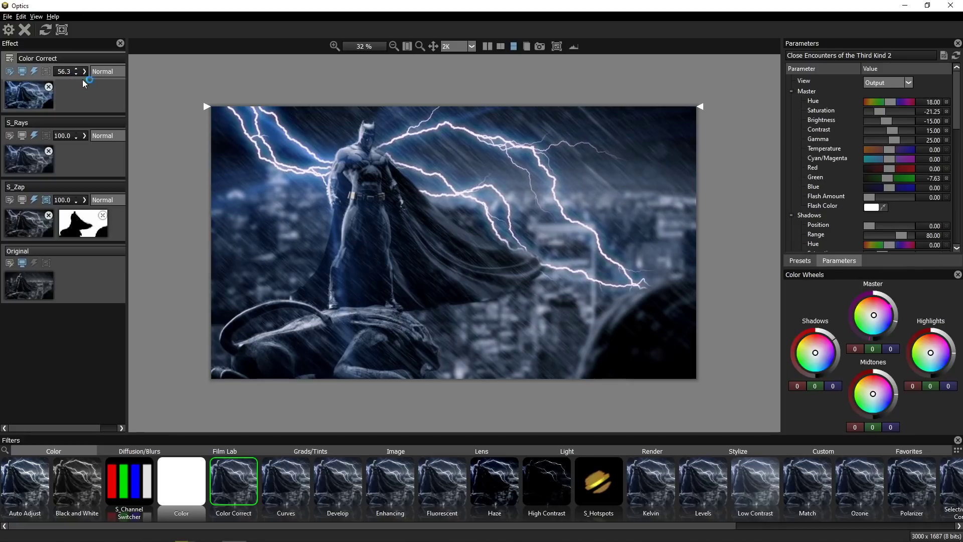
{"action": "left_click", "coordinate": [8, 30]}
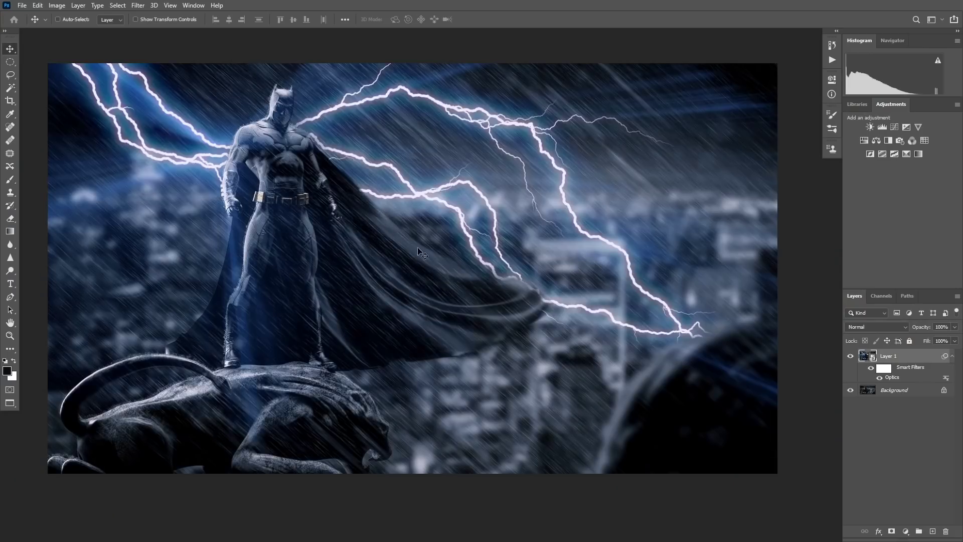
Step: Toggle Layer 1's visibility off and on to compare the Optics result with the original
{"action": "left_click", "coordinate": [851, 356]}
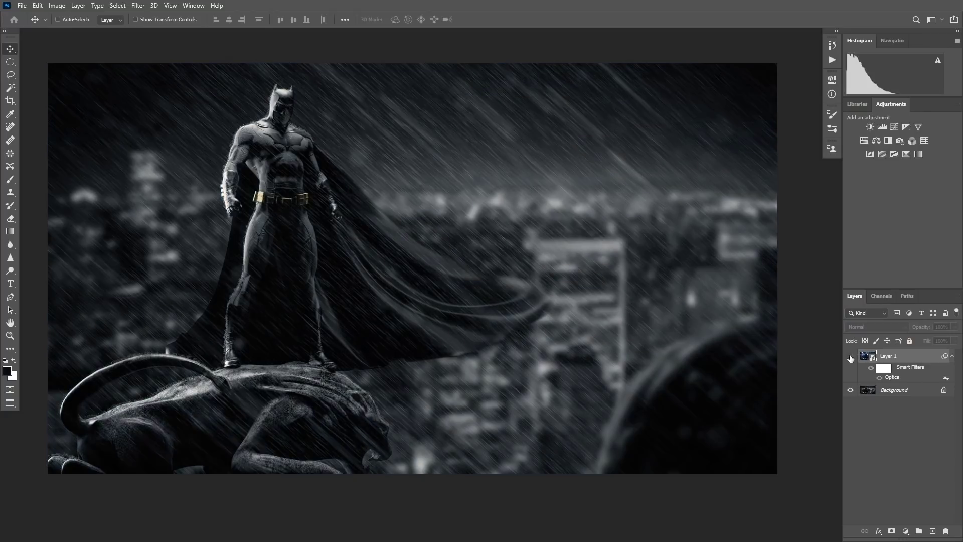
{"action": "left_click", "coordinate": [851, 356]}
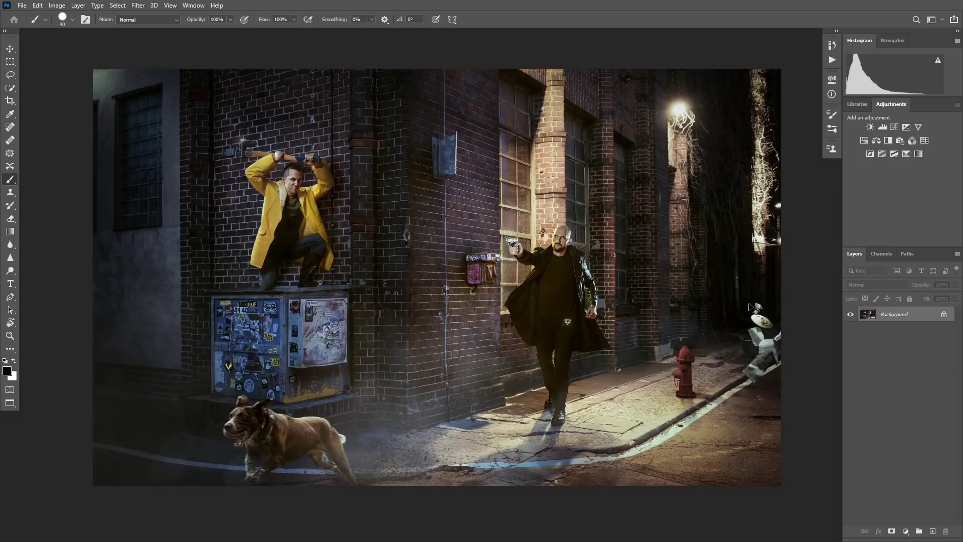
Step: Convert the alley photo's Layer 1 to a smart object and launch Boris FX Optics on it
{"action": "right_click", "coordinate": [887, 316]}
{"action": "left_click", "coordinate": [863, 257]}
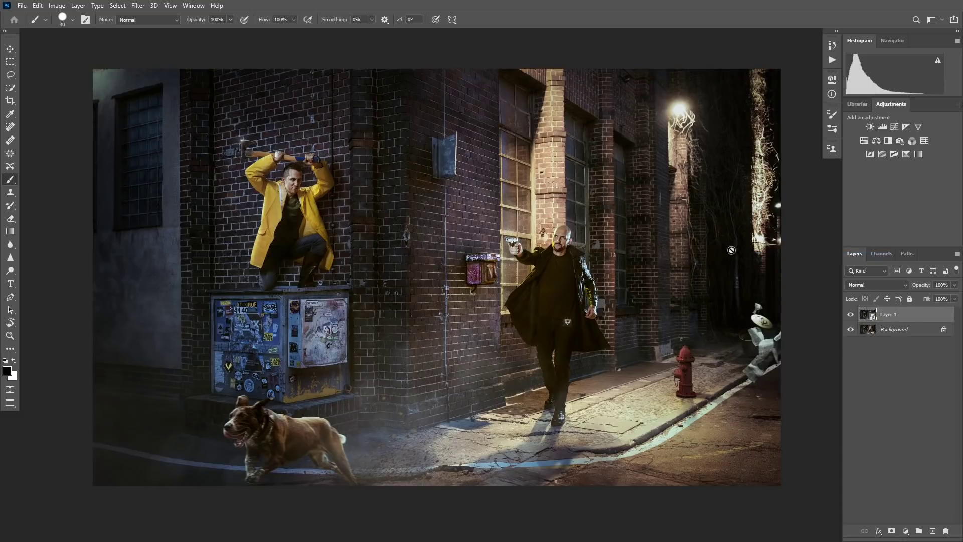
{"action": "left_click", "coordinate": [138, 5]}
{"action": "mouse_move", "coordinate": [182, 219]}
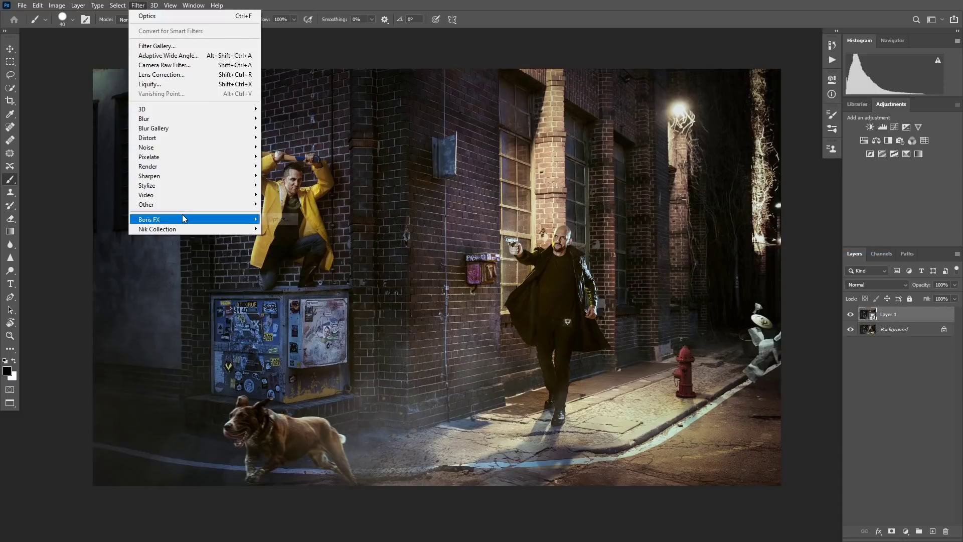
{"action": "left_click", "coordinate": [277, 220]}
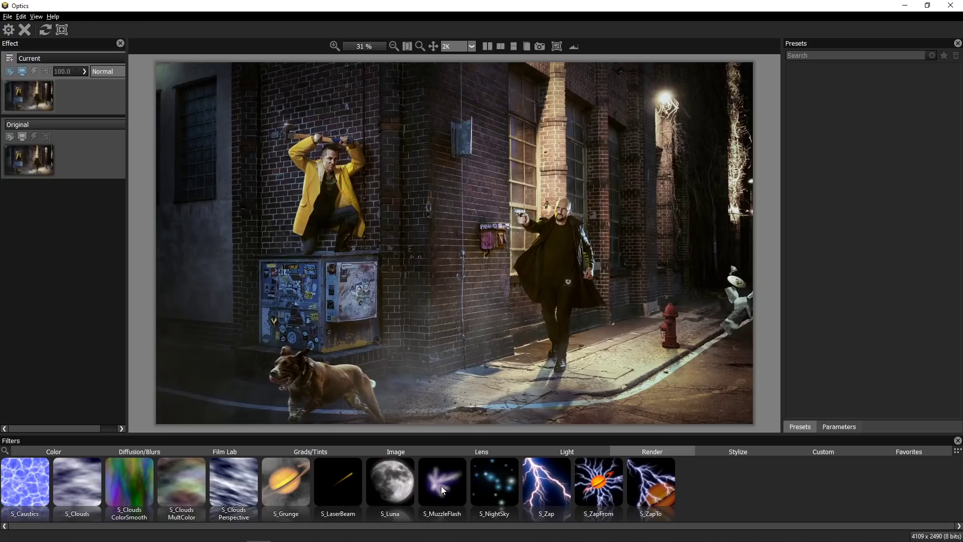
Step: Apply S_MuzzleFlash to the alley photo and rotate the flash to point horizontally
{"action": "left_click", "coordinate": [446, 474]}
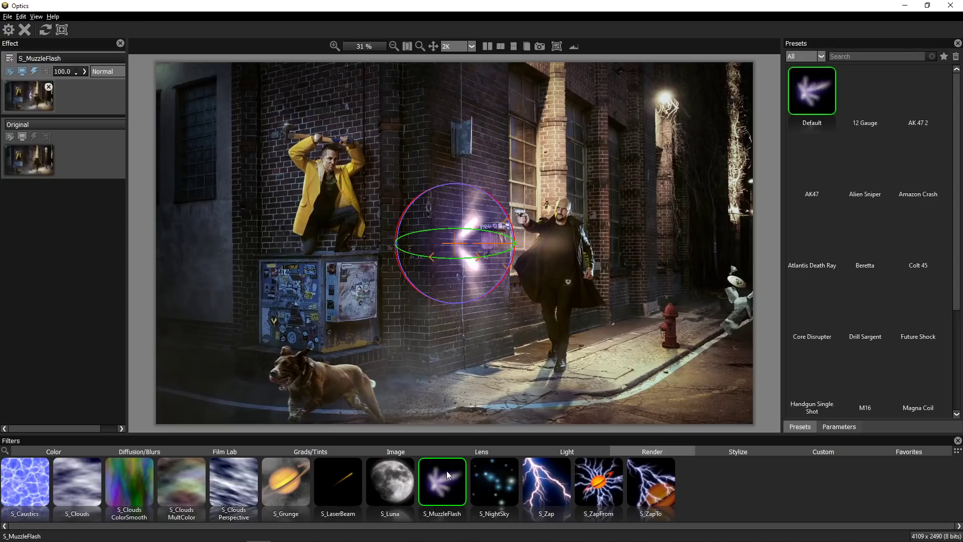
{"action": "left_click_drag", "start_coordinate": [465, 259], "coordinate": [368, 231]}
{"action": "left_click_drag", "start_coordinate": [425, 203], "coordinate": [427, 253]}
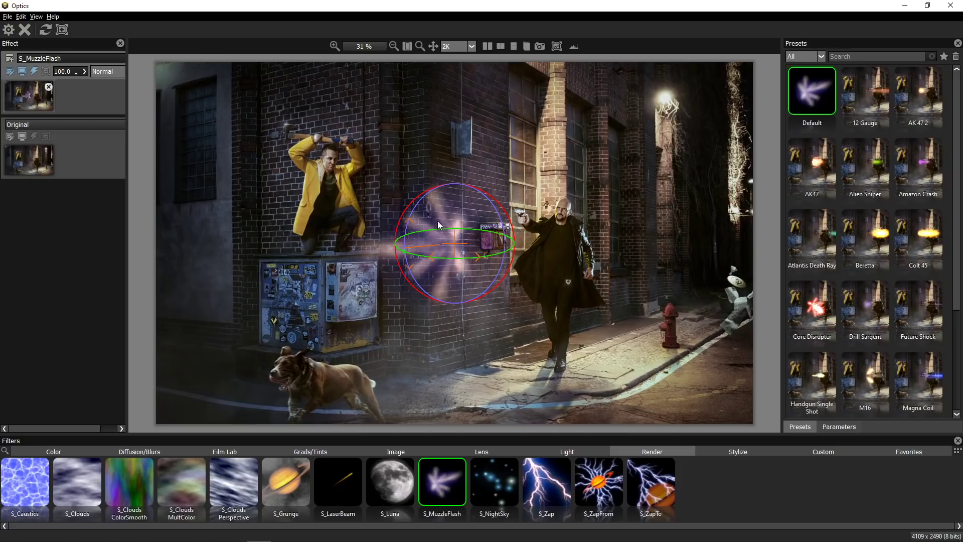
Step: Try the AK47, Colt 45, Pulse Cannon and other presets, settle on Beretta and move it to the gun
{"action": "left_click", "coordinate": [815, 163]}
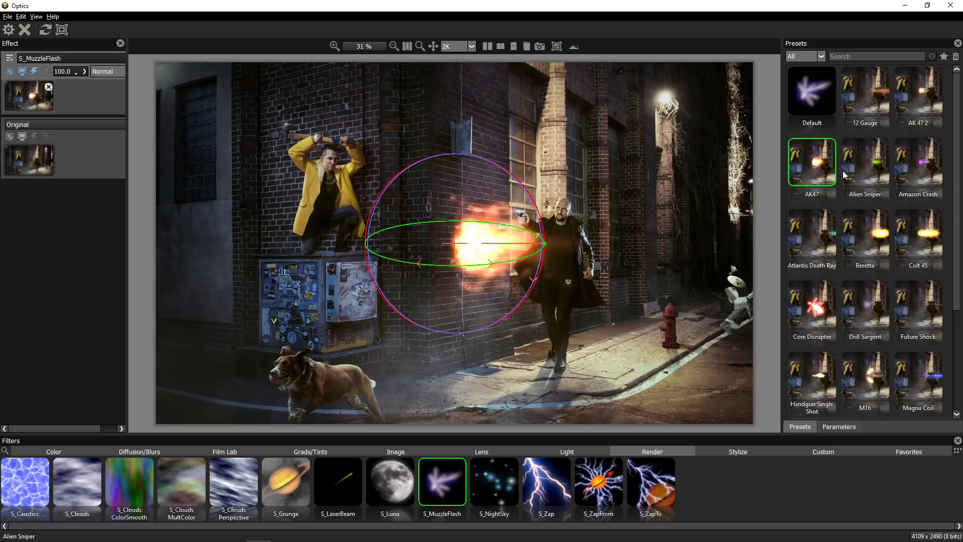
{"action": "left_click", "coordinate": [872, 171]}
{"action": "left_click", "coordinate": [915, 179]}
{"action": "left_click", "coordinate": [921, 221]}
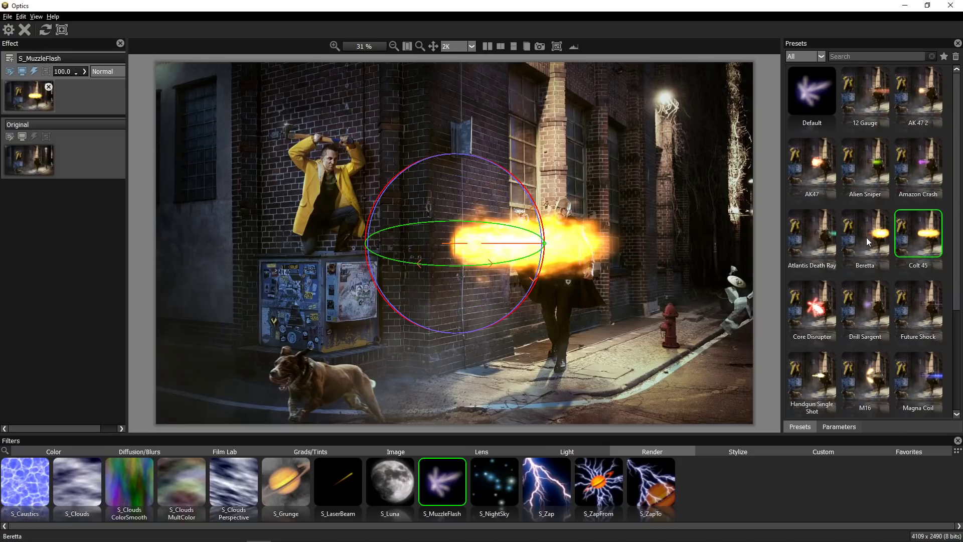
{"action": "left_click", "coordinate": [866, 237]}
{"action": "left_click", "coordinate": [865, 311]}
{"action": "scroll", "coordinate": [864, 311], "scroll_direction": "down", "scroll_amount": 2}
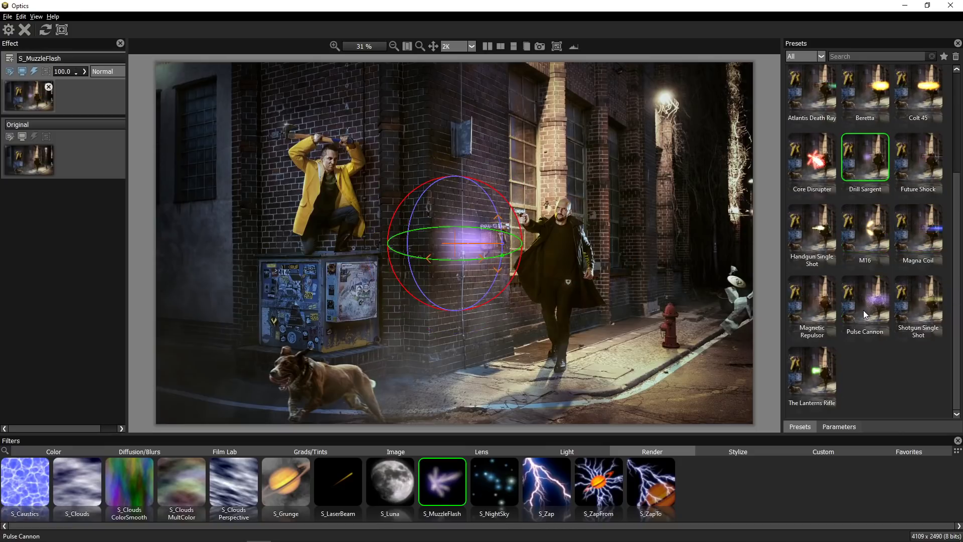
{"action": "left_click", "coordinate": [811, 378]}
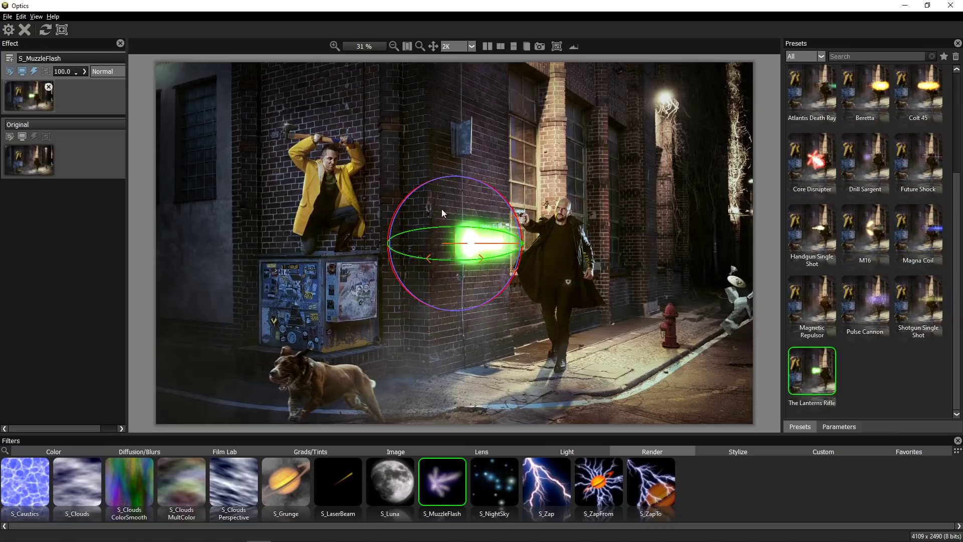
{"action": "left_click", "coordinate": [863, 296]}
{"action": "scroll", "coordinate": [910, 177], "scroll_direction": "up", "scroll_amount": 2}
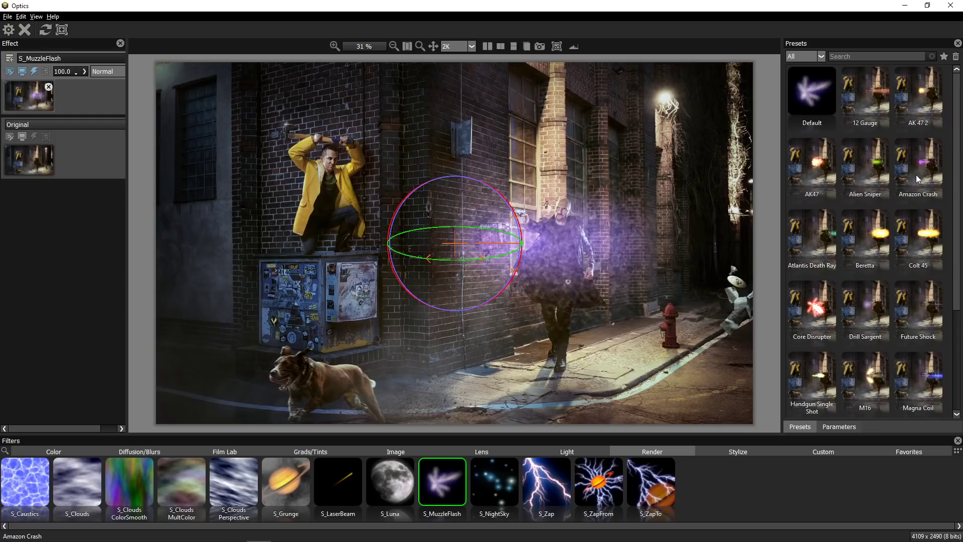
{"action": "left_click", "coordinate": [865, 236]}
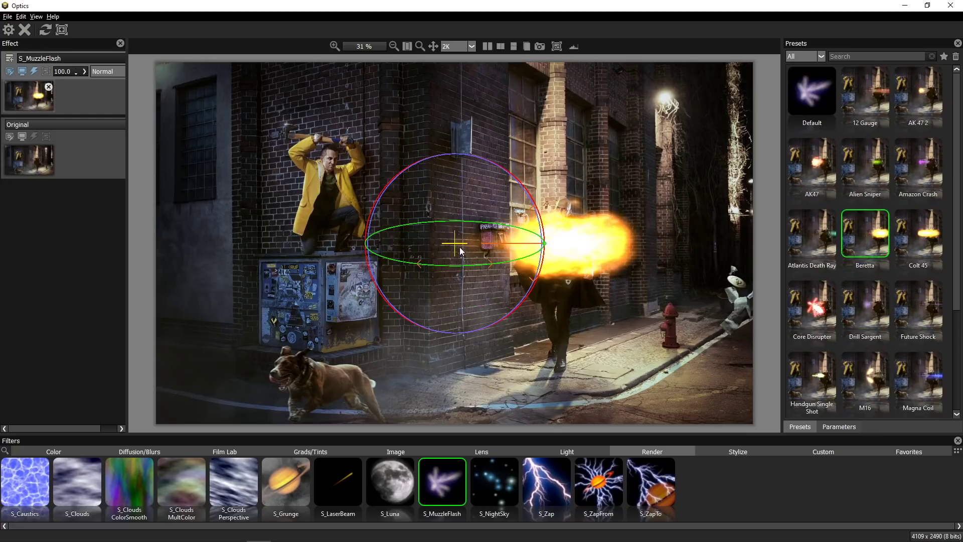
{"action": "left_click_drag", "start_coordinate": [456, 246], "coordinate": [501, 224]}
Step: Flip the flash to fire left, vary seed to 3.28 and octaves, set Brightness 0.50, and nudge it onto the barrel
{"action": "scroll", "coordinate": [519, 220], "scroll_direction": "up", "scroll_amount": 5}
{"action": "mouse_move", "coordinate": [892, 90]}
{"action": "left_mouse_down"}
{"action": "mouse_move", "coordinate": [881, 91]}
{"action": "mouse_move", "coordinate": [893, 90]}
{"action": "left_mouse_up"}
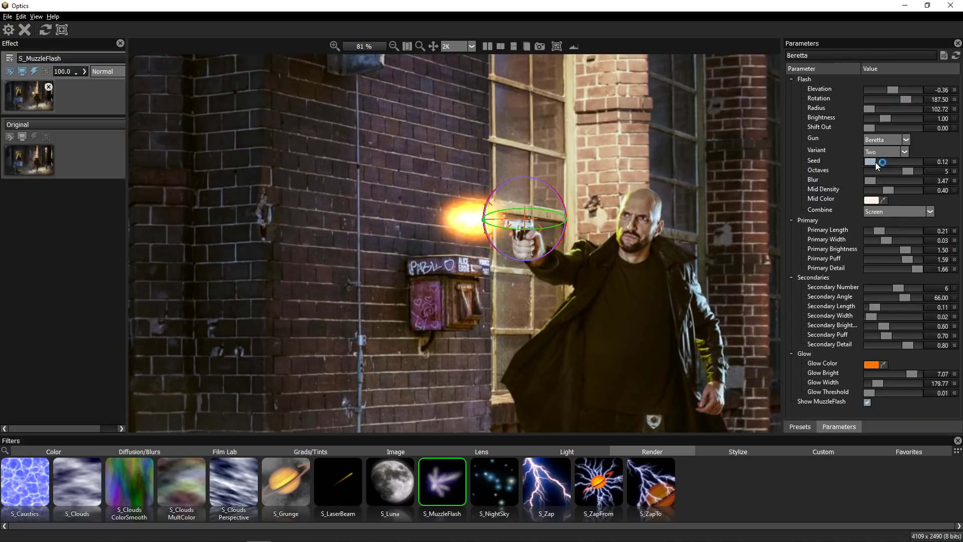
{"action": "mouse_move", "coordinate": [875, 162]}
{"action": "left_mouse_down"}
{"action": "mouse_move", "coordinate": [901, 165]}
{"action": "mouse_move", "coordinate": [887, 173]}
{"action": "left_mouse_up"}
{"action": "left_click_drag", "start_coordinate": [884, 116], "coordinate": [878, 118]}
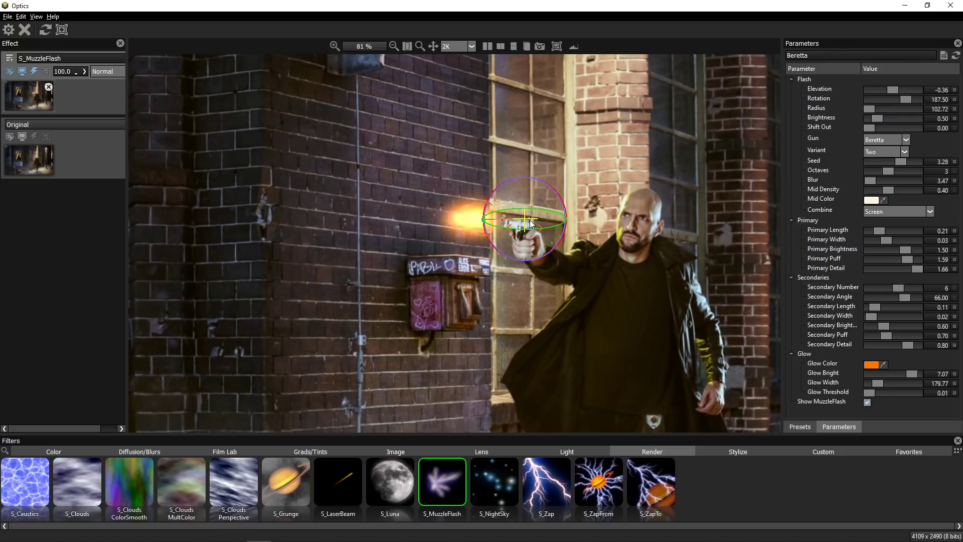
{"action": "left_click_drag", "start_coordinate": [530, 220], "coordinate": [535, 220]}
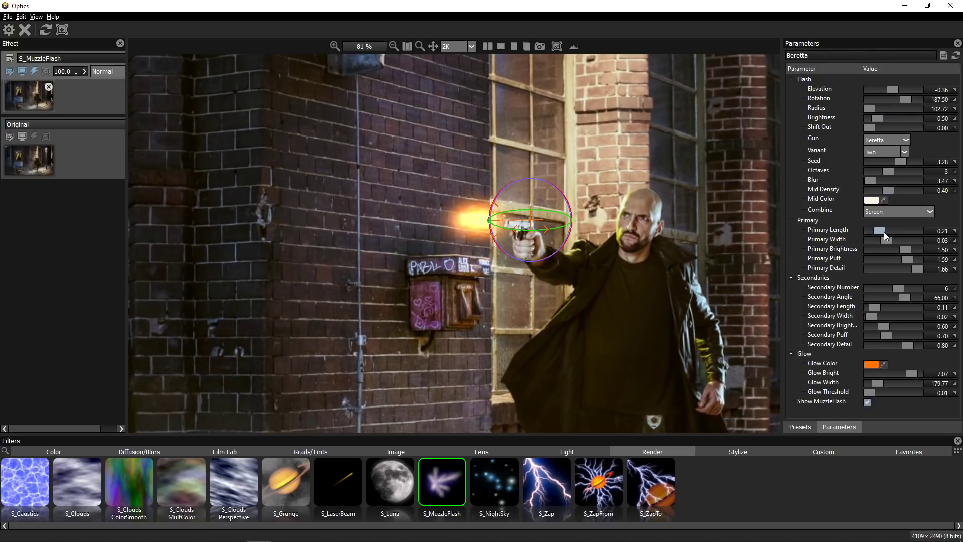
Step: Set Primary Length to 0.22, then undo the Primary Detail change
{"action": "left_click_drag", "start_coordinate": [894, 230], "coordinate": [880, 232]}
{"action": "left_click", "coordinate": [891, 269]}
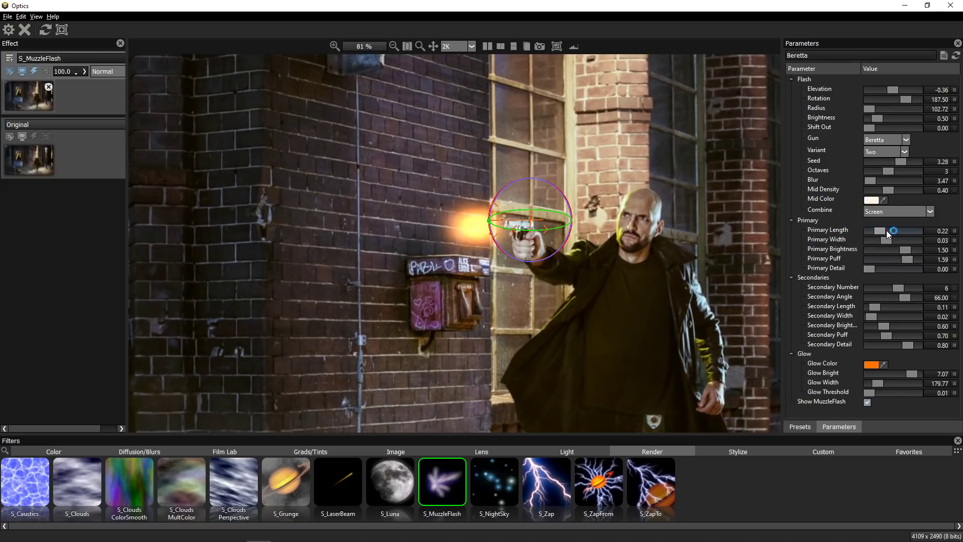
{"action": "key", "text": "ctrl+z"}
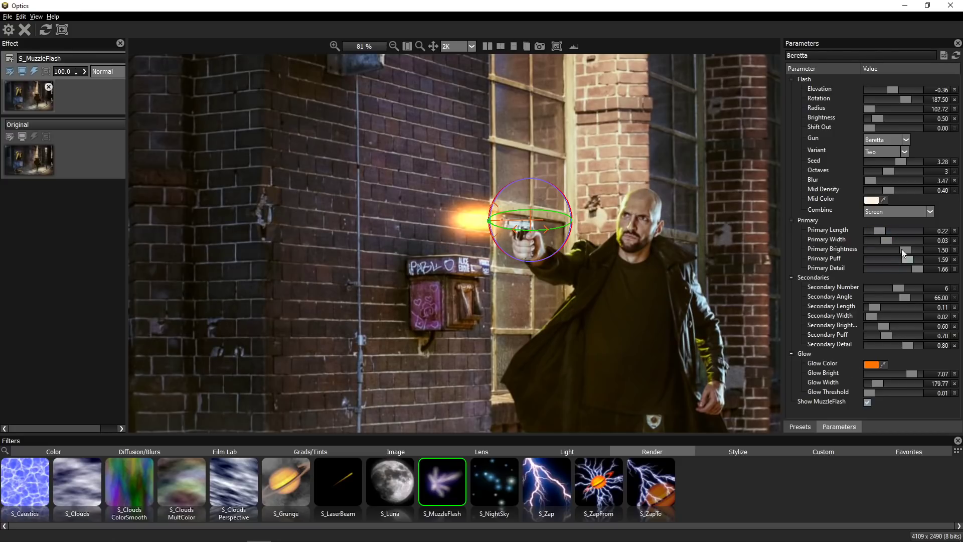
Step: Apply the muzzle flash, then duplicate the lighthouse background as Layer 1 and convert it to a smart object
{"action": "left_click", "coordinate": [9, 30]}
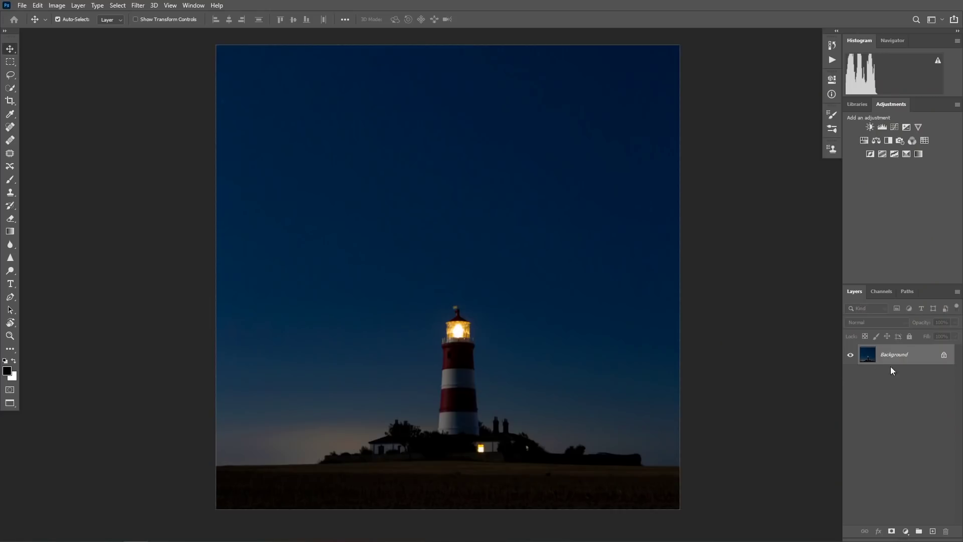
{"action": "key", "text": "ctrl+j"}
{"action": "right_click", "coordinate": [907, 352]}
{"action": "left_click", "coordinate": [796, 257]}
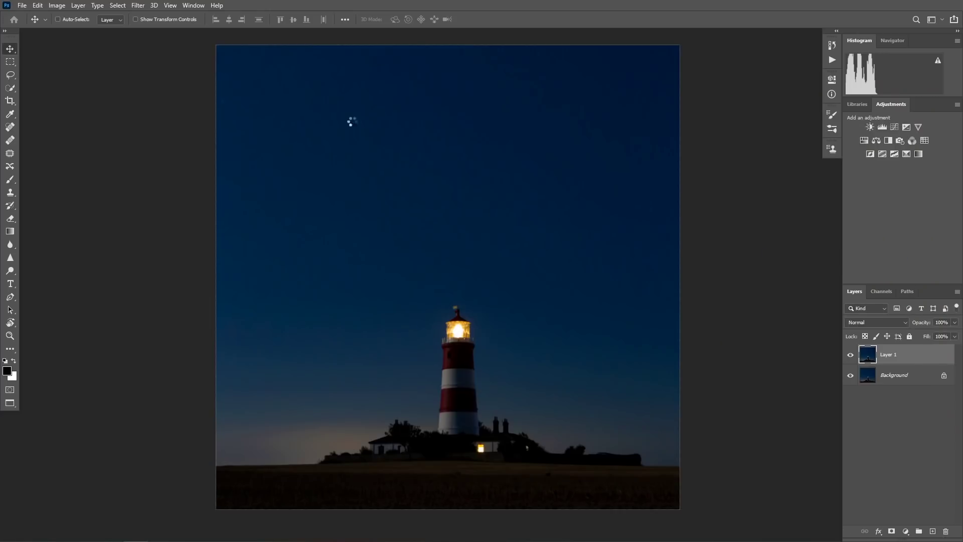
{"action": "left_click", "coordinate": [138, 6]}
Step: Launch Optics on the lighthouse layer, add the S_NightSky Default starfield, and show its Parameters
{"action": "mouse_move", "coordinate": [215, 219]}
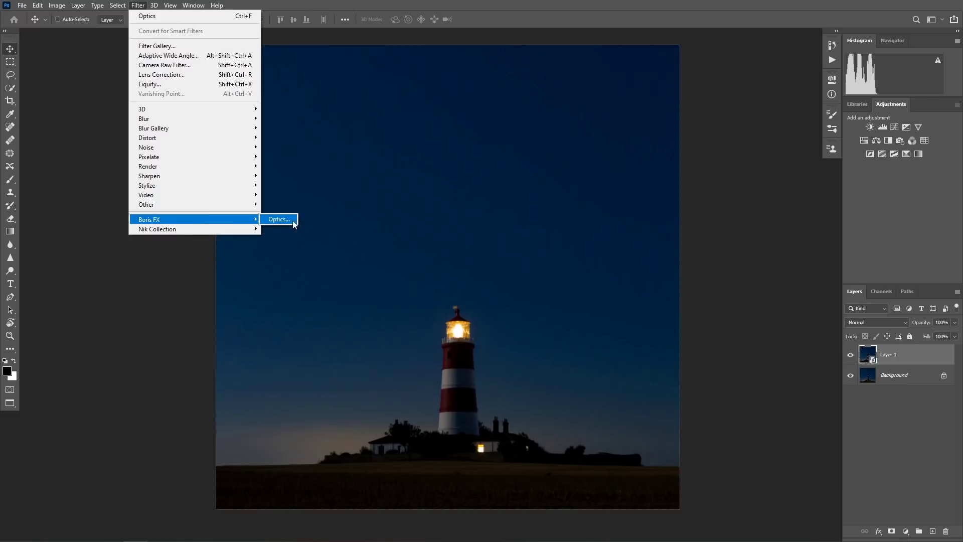
{"action": "left_click", "coordinate": [294, 222]}
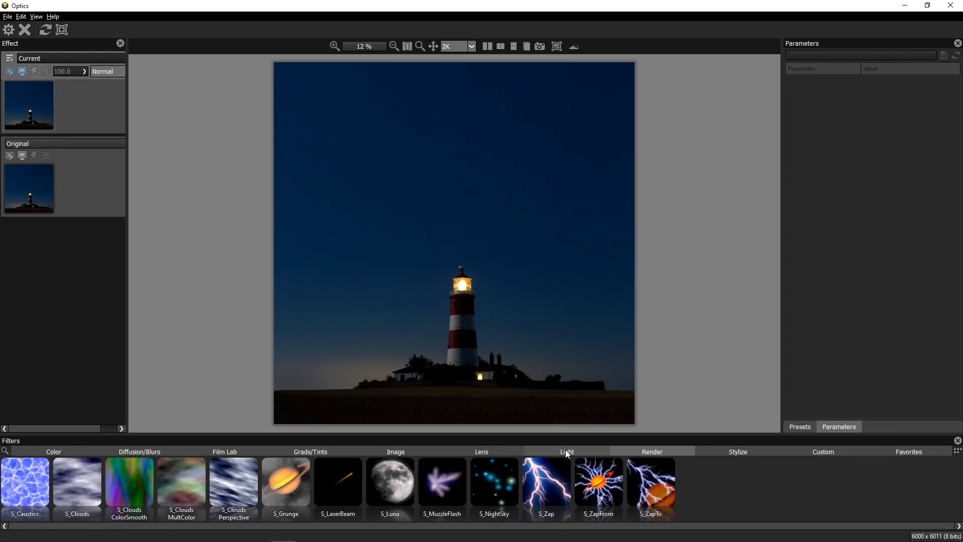
{"action": "left_click", "coordinate": [499, 502]}
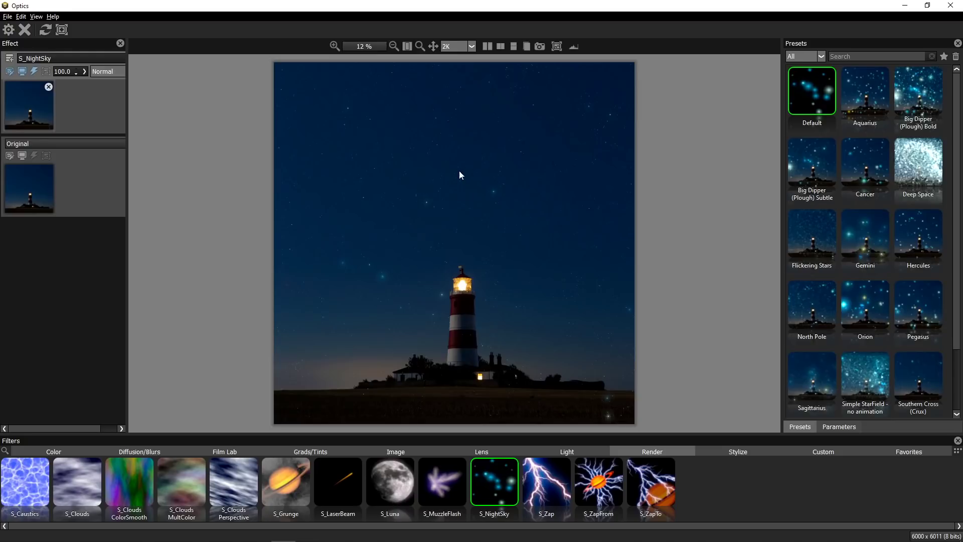
{"action": "scroll", "coordinate": [956, 292], "scroll_direction": "down", "scroll_amount": 1}
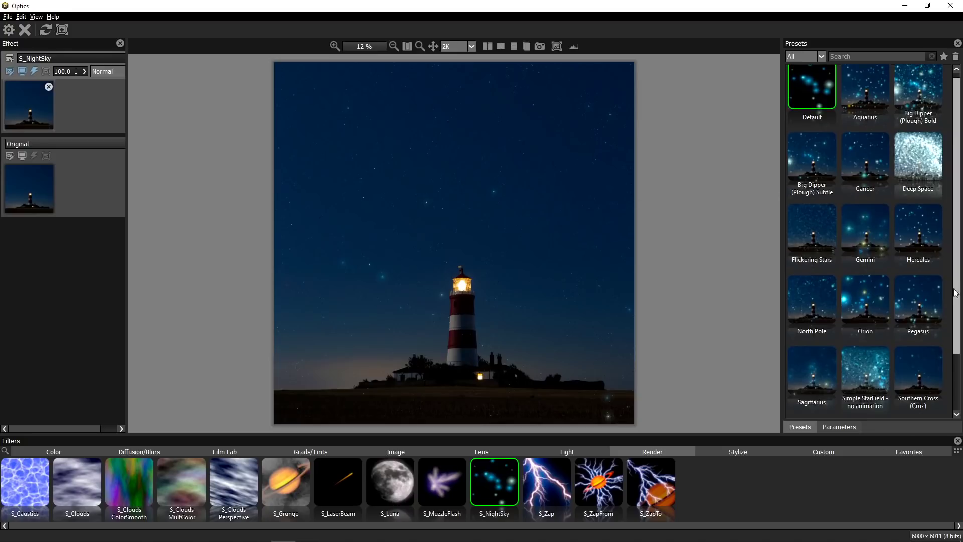
{"action": "scroll", "coordinate": [955, 292], "scroll_direction": "up", "scroll_amount": 1}
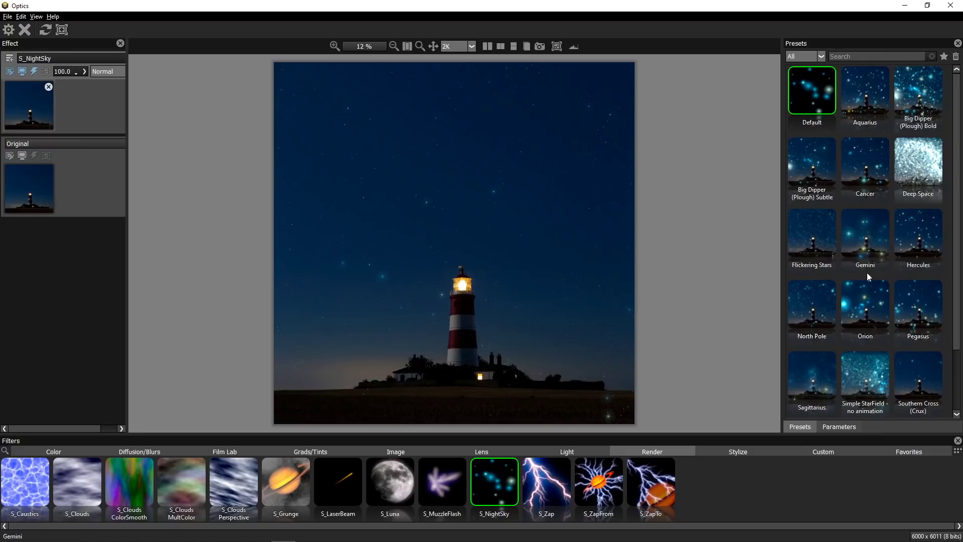
{"action": "left_click", "coordinate": [844, 426]}
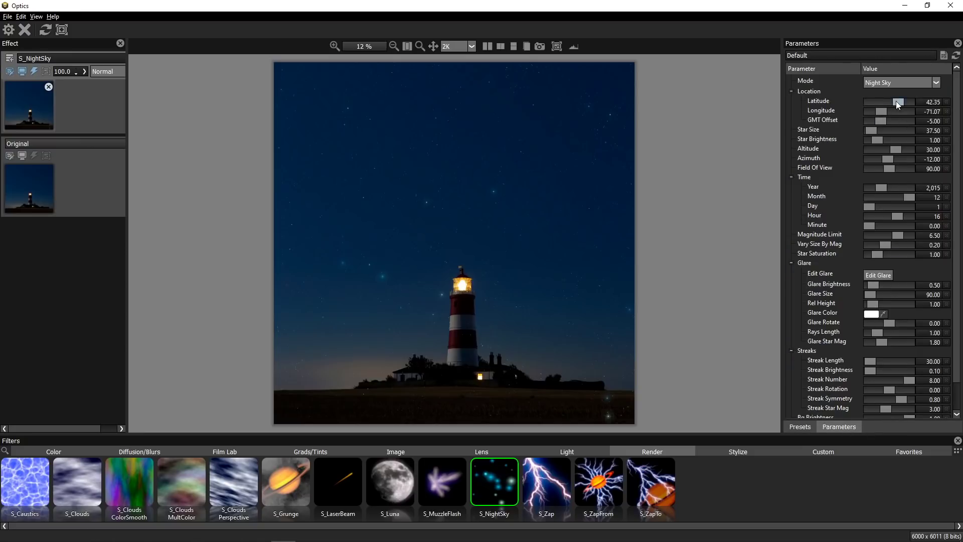
Step: Raise the night sky Latitude to 72, then bring it back down to 63
{"action": "mouse_move", "coordinate": [895, 101]}
{"action": "left_mouse_down"}
{"action": "mouse_move", "coordinate": [908, 102]}
{"action": "mouse_move", "coordinate": [882, 114]}
{"action": "left_mouse_up"}
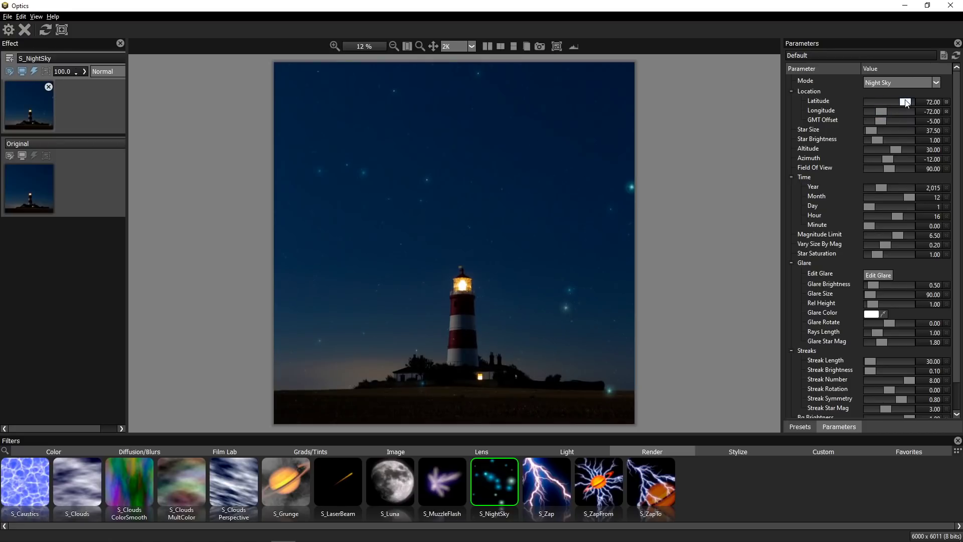
{"action": "left_click_drag", "start_coordinate": [906, 103], "coordinate": [904, 103]}
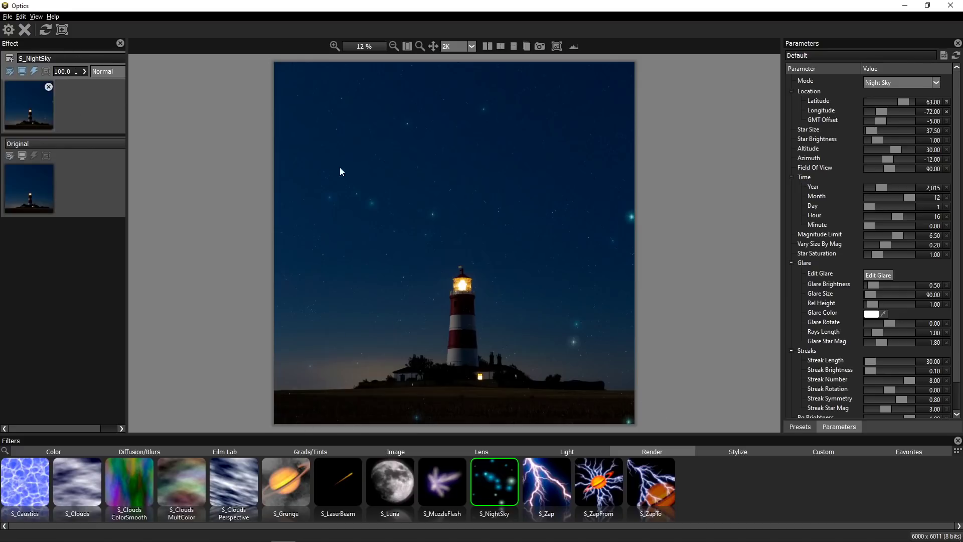
Step: Auto-mask the lighthouse and land so stars stay off them, then add an empty layer on top
{"action": "left_click", "coordinate": [61, 29]}
{"action": "left_click", "coordinate": [84, 110]}
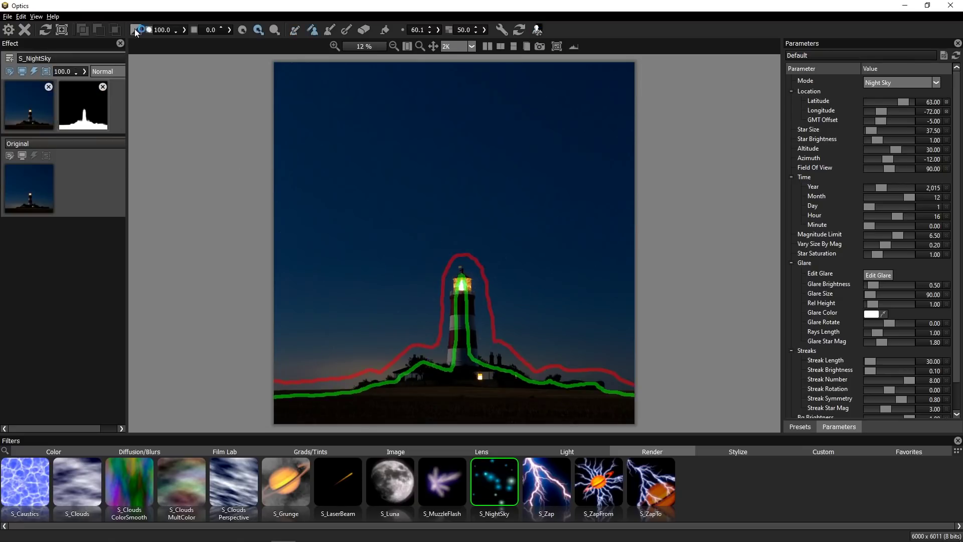
{"action": "left_click", "coordinate": [35, 104]}
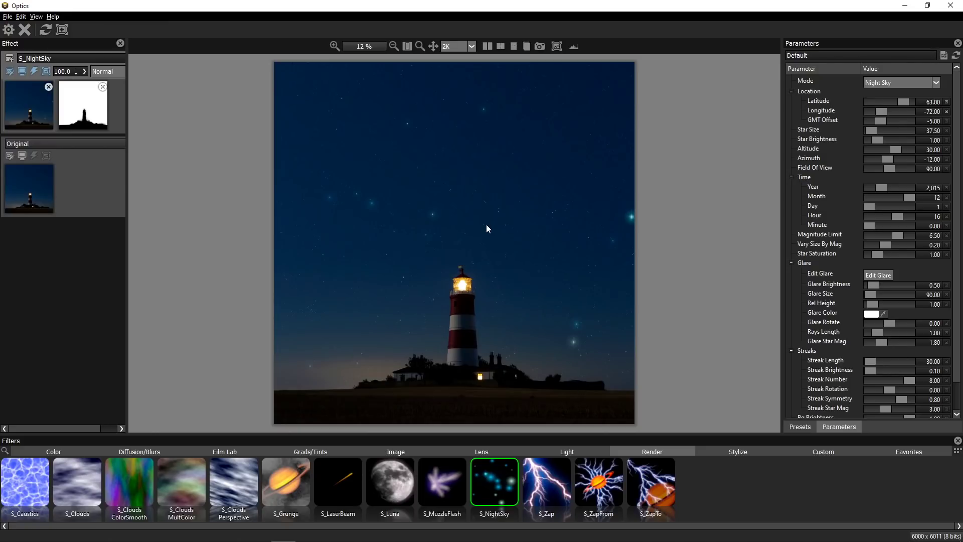
{"action": "left_click", "coordinate": [9, 59]}
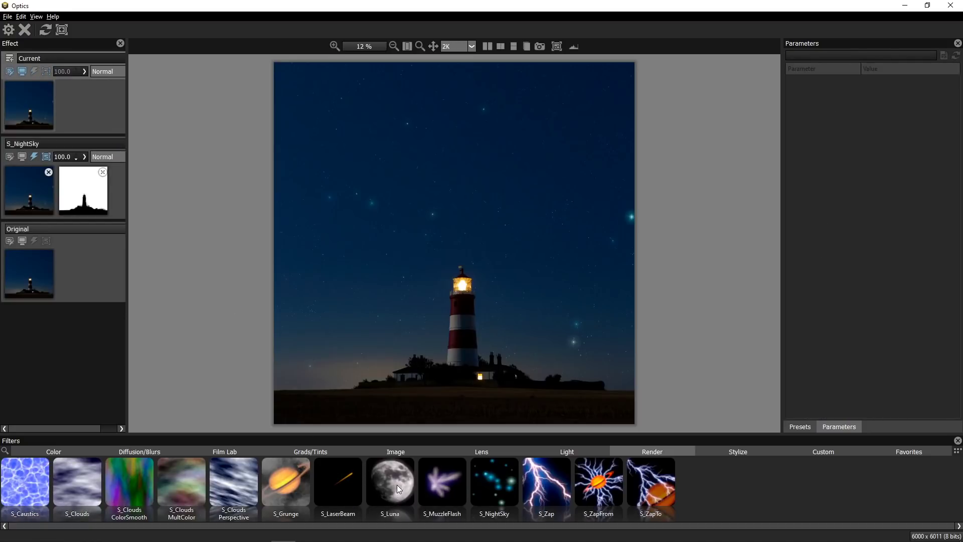
Step: Add an S_Luna moon, move it up-left, and choose Harvest Moon after trying other presets
{"action": "left_click", "coordinate": [386, 511]}
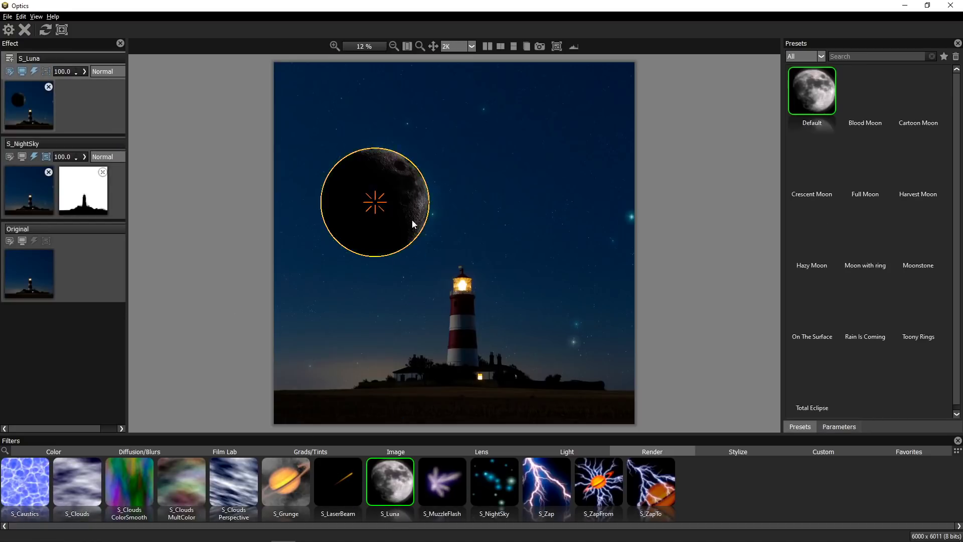
{"action": "left_click_drag", "start_coordinate": [378, 204], "coordinate": [361, 141]}
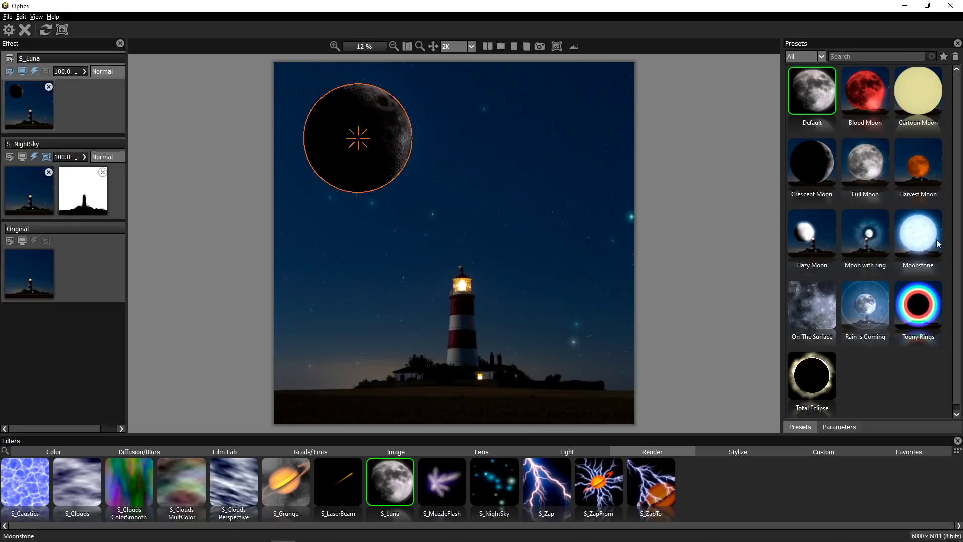
{"action": "left_click", "coordinate": [870, 109]}
{"action": "left_click", "coordinate": [930, 101]}
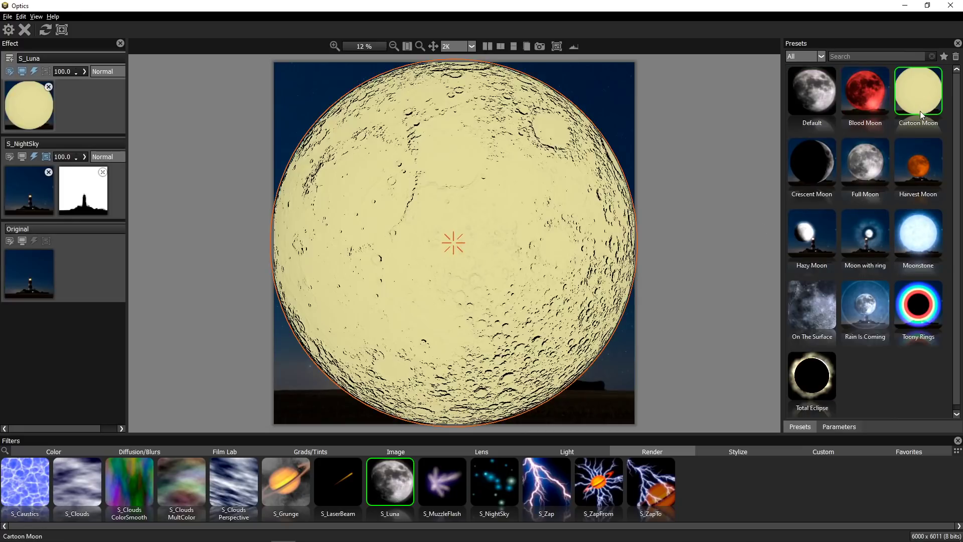
{"action": "left_click", "coordinate": [874, 234]}
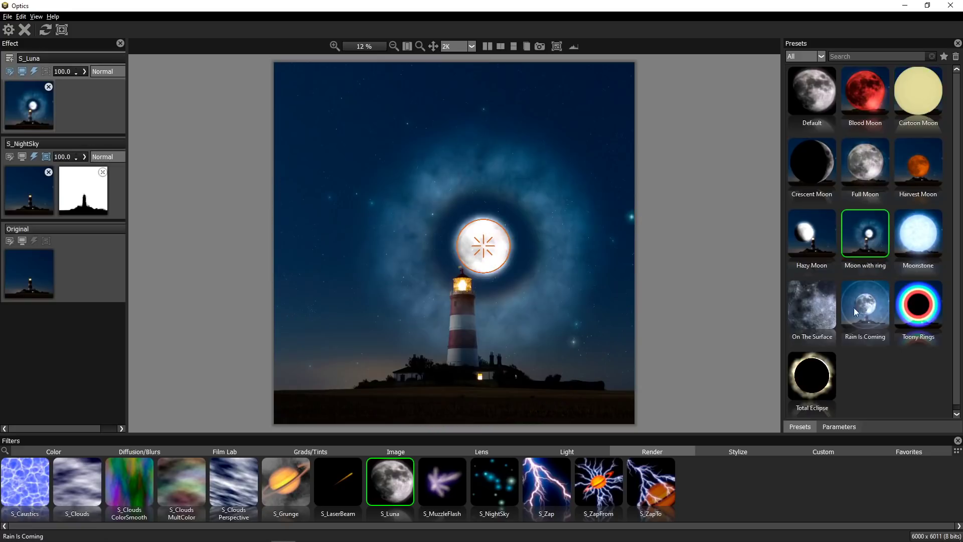
{"action": "left_click", "coordinate": [871, 315]}
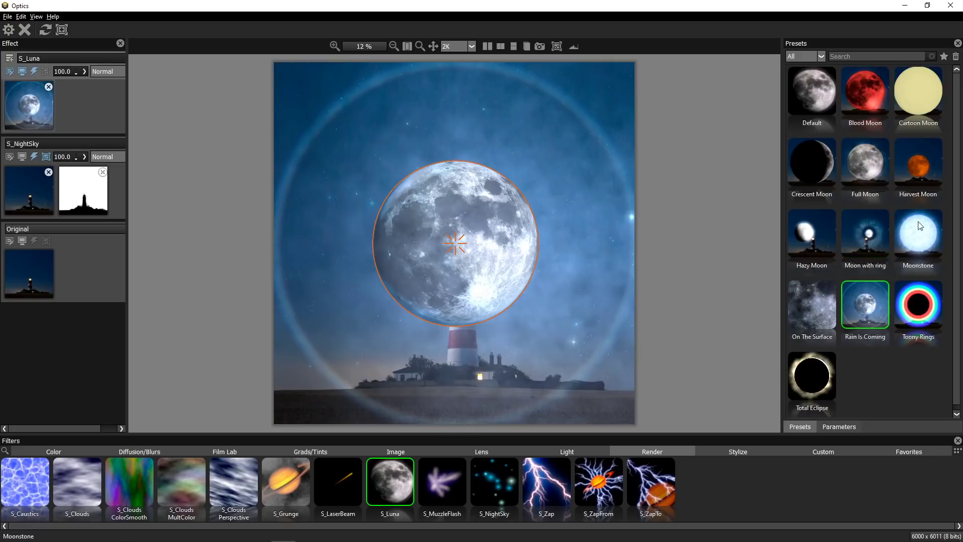
{"action": "left_click", "coordinate": [922, 187]}
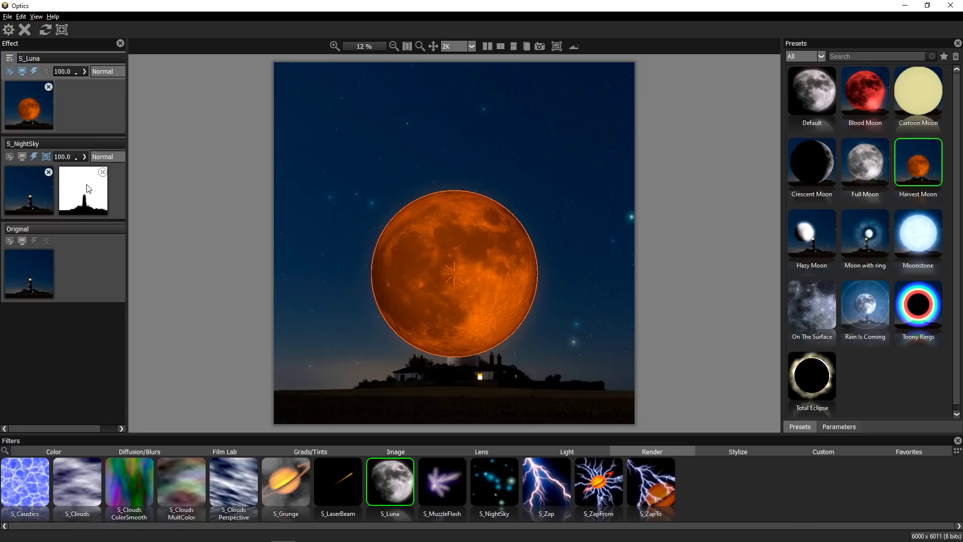
Step: Reuse the lighthouse mask on the moon, nudge it upward, and keep the Harvest Moon preset
{"action": "left_click_drag", "start_coordinate": [86, 188], "coordinate": [95, 106]}
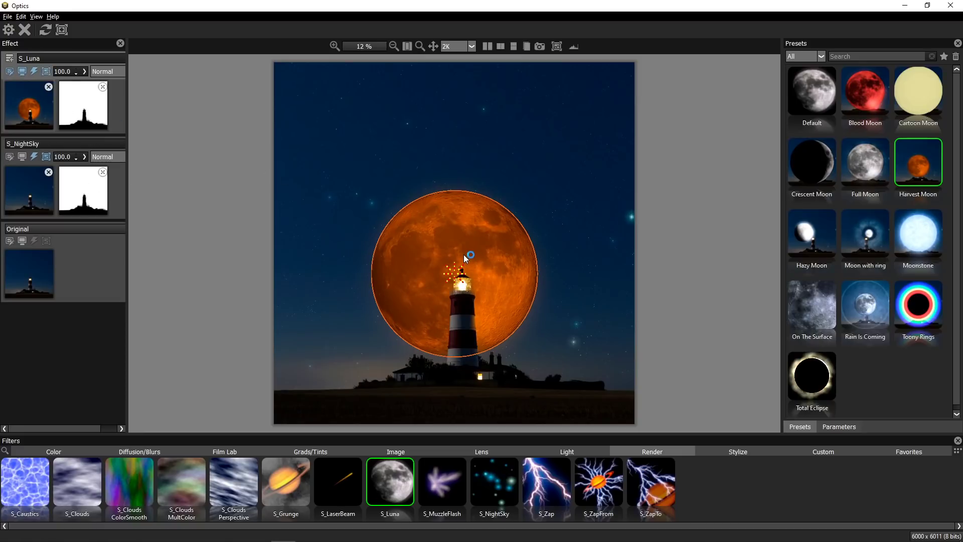
{"action": "left_click", "coordinate": [865, 305]}
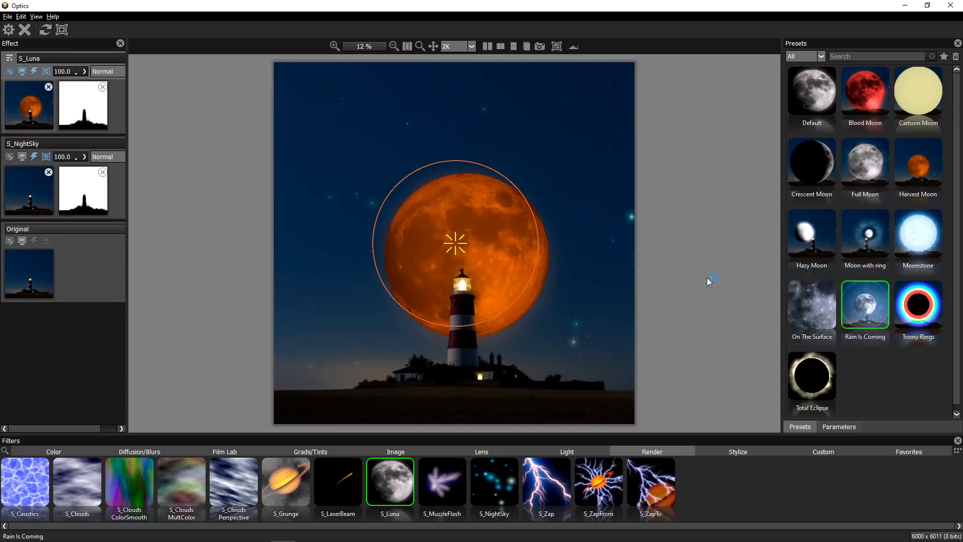
{"action": "left_click_drag", "start_coordinate": [458, 250], "coordinate": [461, 237]}
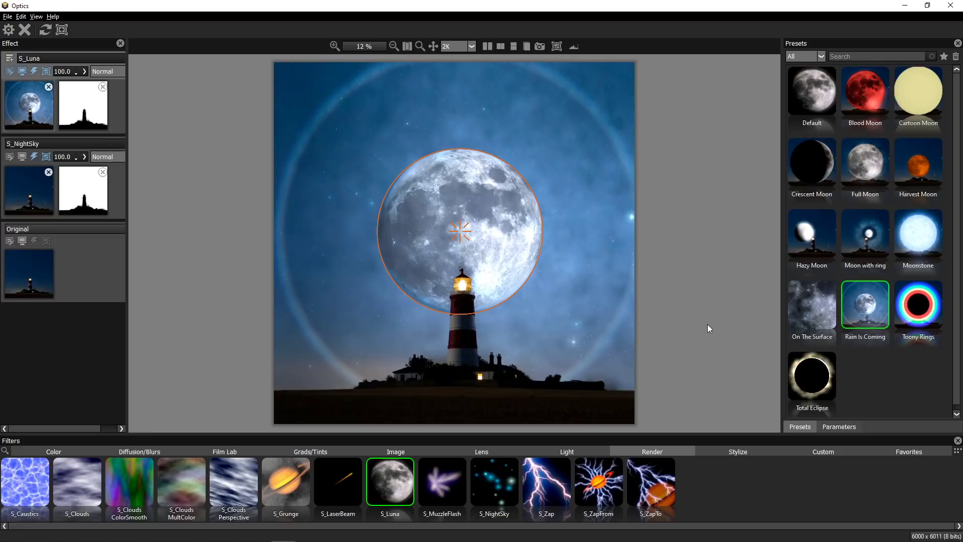
{"action": "left_click", "coordinate": [908, 160]}
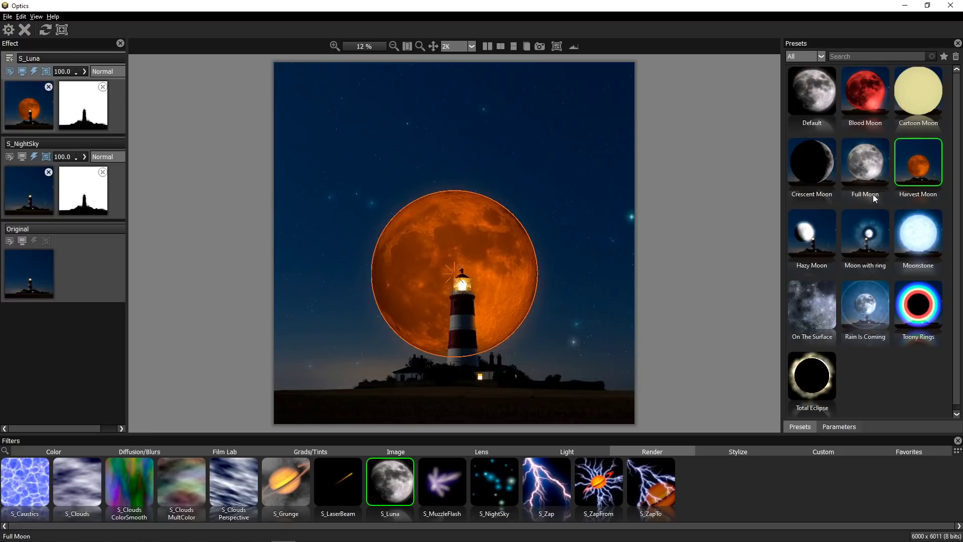
Step: Resize the moon and set Bumpiness to 0.13 for smoother craters
{"action": "left_click", "coordinate": [837, 426]}
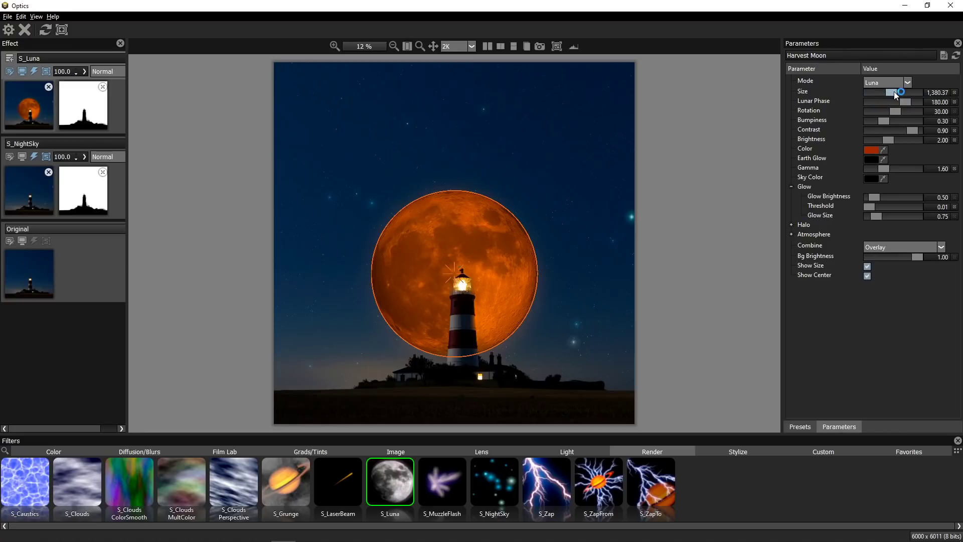
{"action": "left_click_drag", "start_coordinate": [895, 93], "coordinate": [888, 116]}
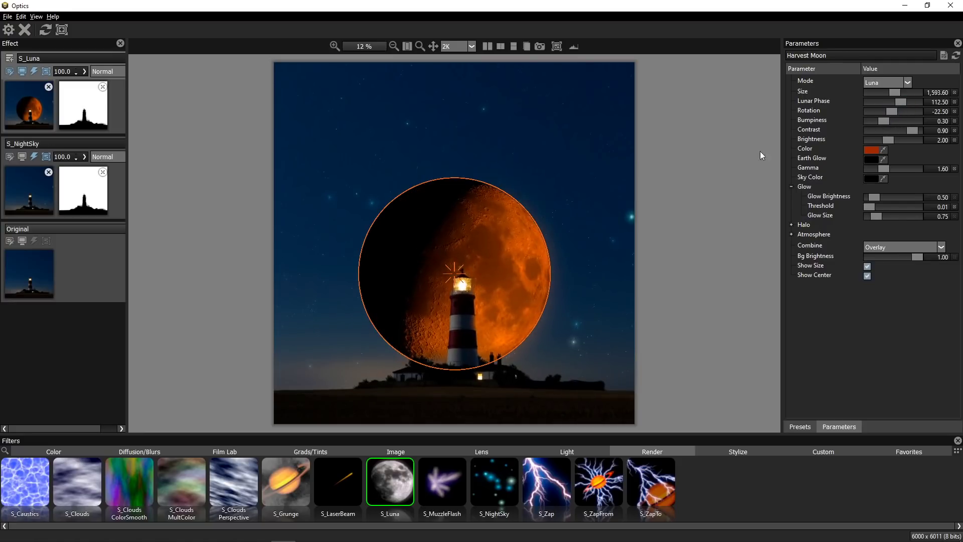
{"action": "scroll", "coordinate": [486, 280], "scroll_direction": "up", "scroll_amount": 5}
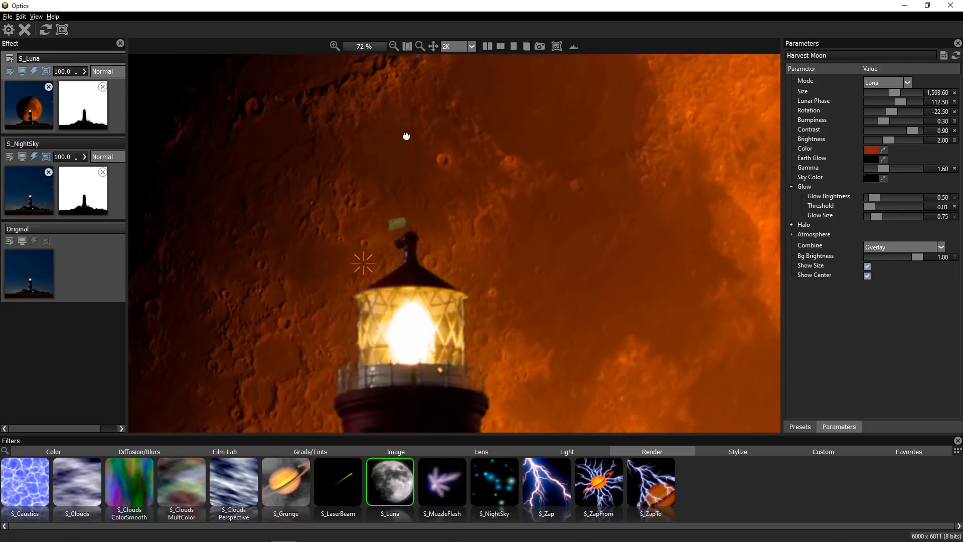
{"action": "scroll", "coordinate": [406, 136], "scroll_direction": "down", "scroll_amount": 1}
{"action": "left_click_drag", "start_coordinate": [602, 226], "coordinate": [479, 98]}
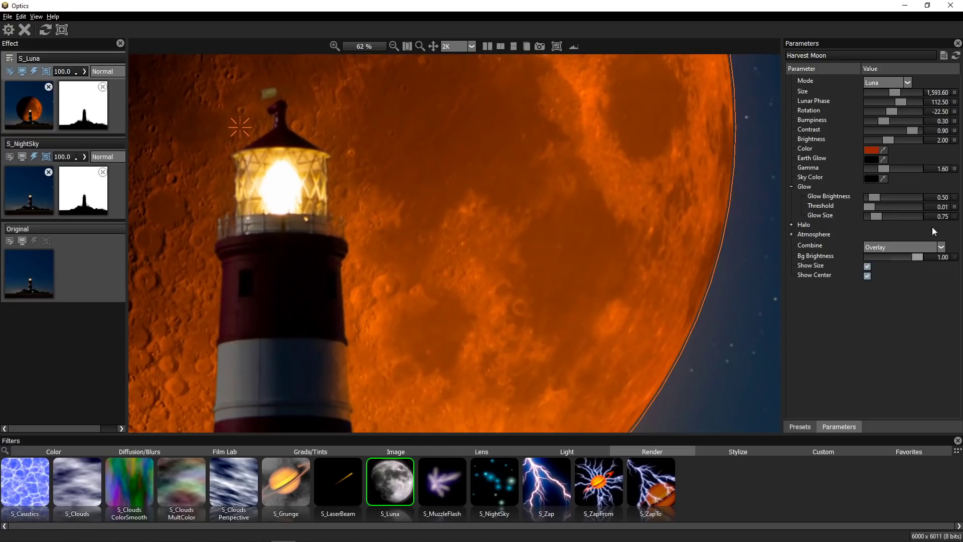
{"action": "left_click_drag", "start_coordinate": [886, 120], "coordinate": [907, 122]}
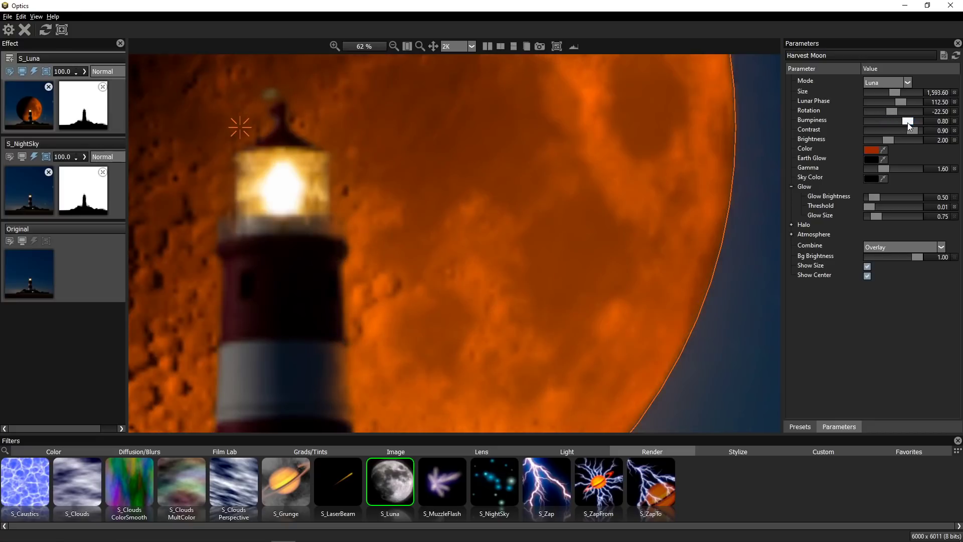
{"action": "scroll", "coordinate": [453, 225], "scroll_direction": "down", "scroll_amount": 1}
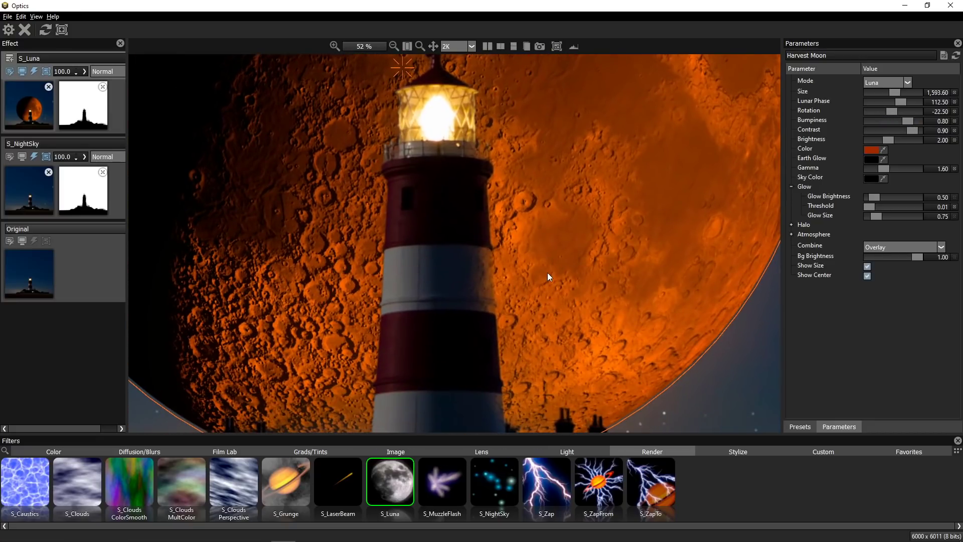
{"action": "scroll", "coordinate": [546, 273], "scroll_direction": "down", "scroll_amount": 3}
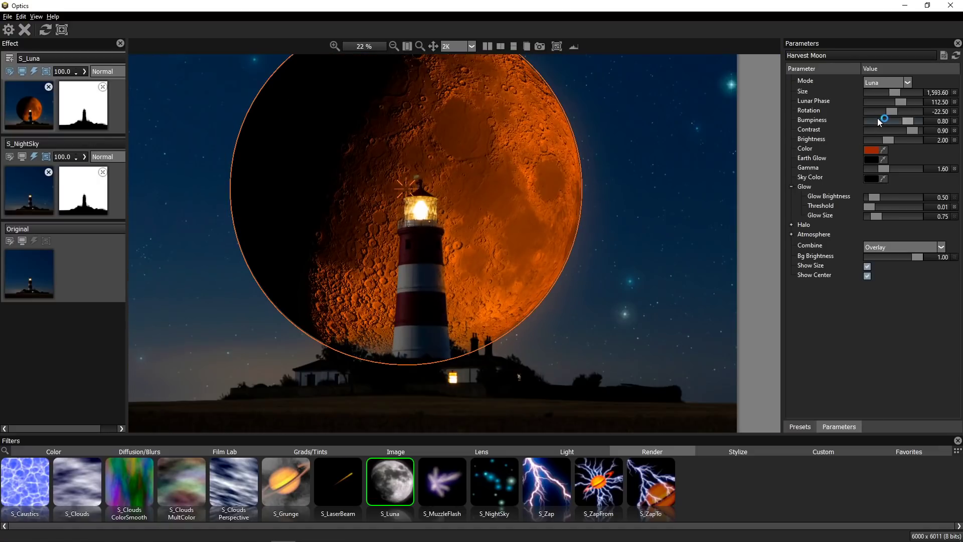
{"action": "left_click", "coordinate": [879, 121]}
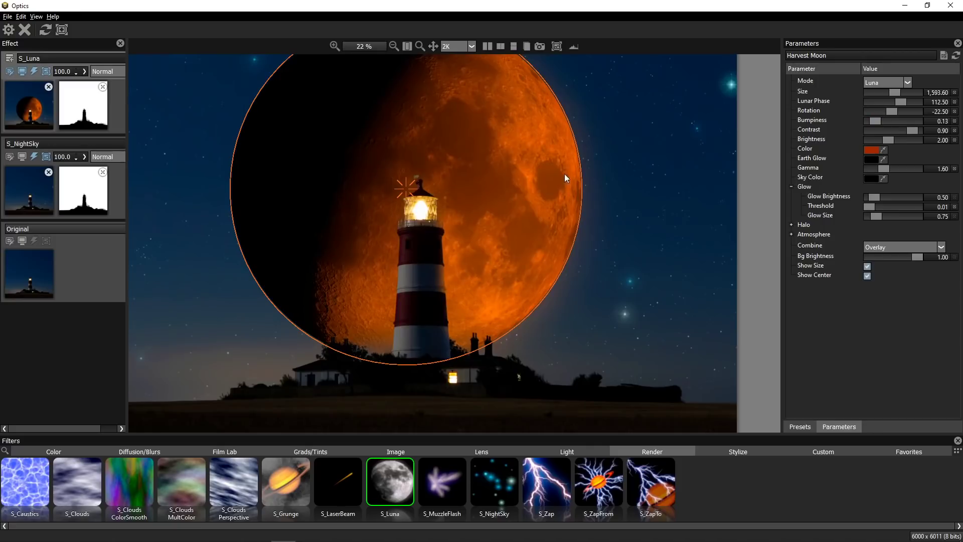
{"action": "scroll", "coordinate": [565, 178], "scroll_direction": "down", "scroll_amount": 2}
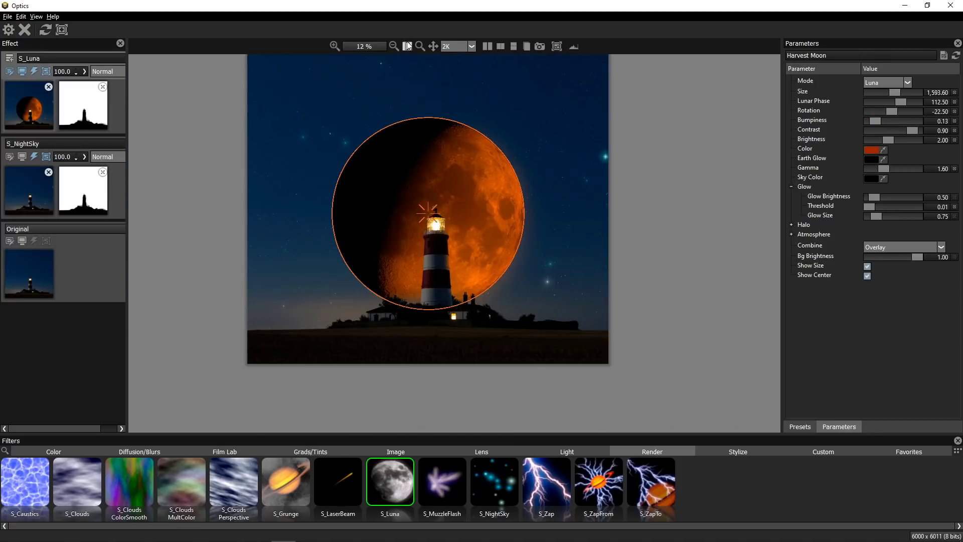
Step: Move the moon to the upper-left sky and tint it pale beige
{"action": "left_click", "coordinate": [407, 46]}
{"action": "left_click_drag", "start_coordinate": [454, 275], "coordinate": [375, 148]}
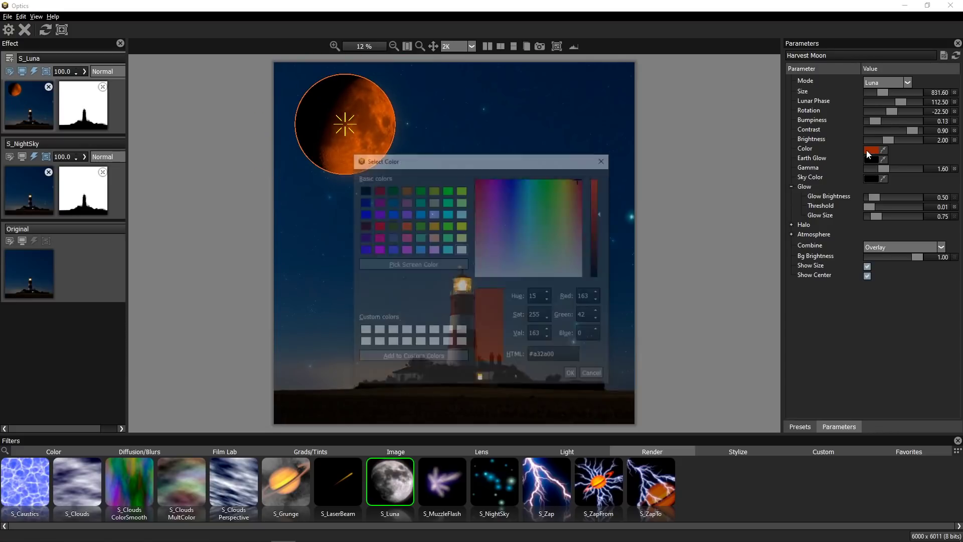
{"action": "left_click", "coordinate": [570, 262]}
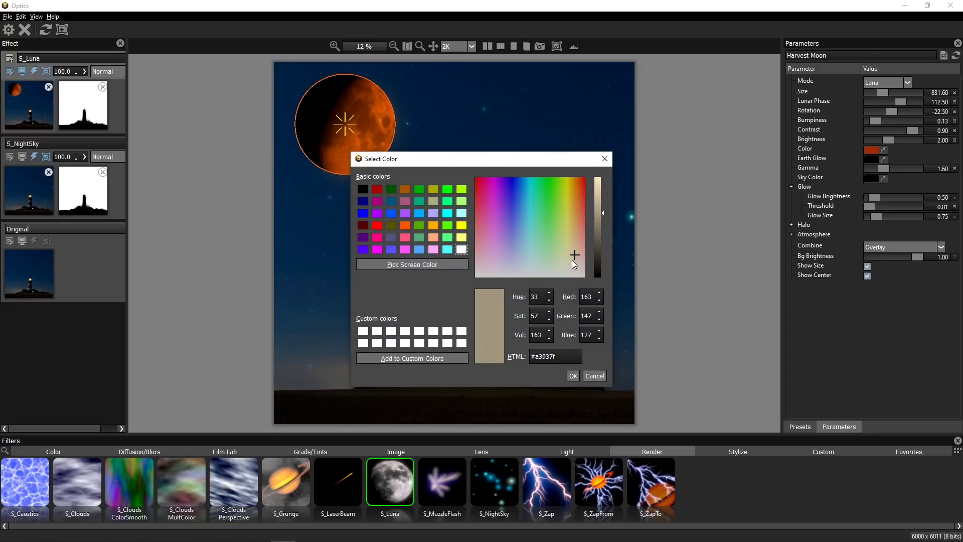
{"action": "left_click_drag", "start_coordinate": [570, 261], "coordinate": [571, 263]}
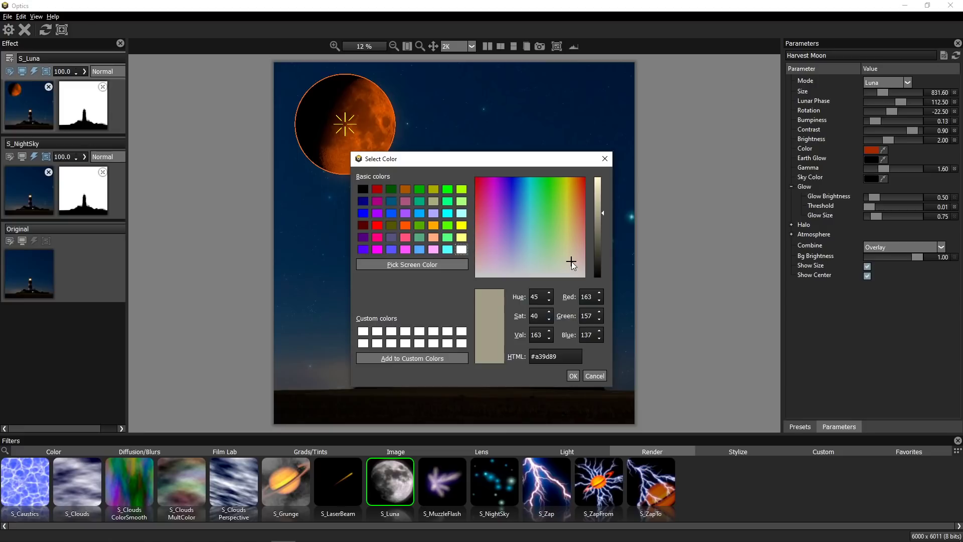
{"action": "left_click", "coordinate": [573, 376]}
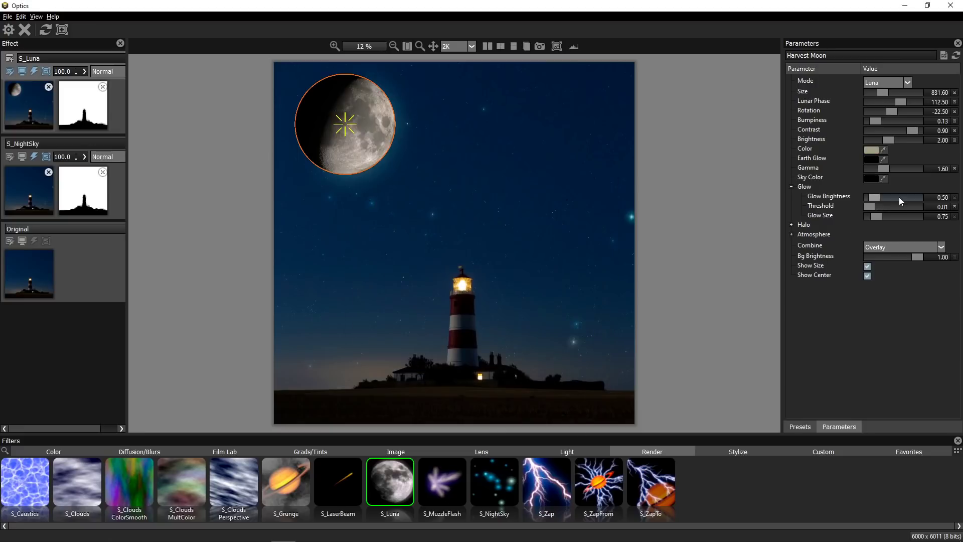
Step: Widen the moon's glow to size 2.76 and set Lunar Phase to -187.50 for a full disc
{"action": "mouse_move", "coordinate": [877, 216]}
{"action": "left_mouse_down"}
{"action": "mouse_move", "coordinate": [897, 218]}
{"action": "mouse_move", "coordinate": [883, 200]}
{"action": "left_mouse_up"}
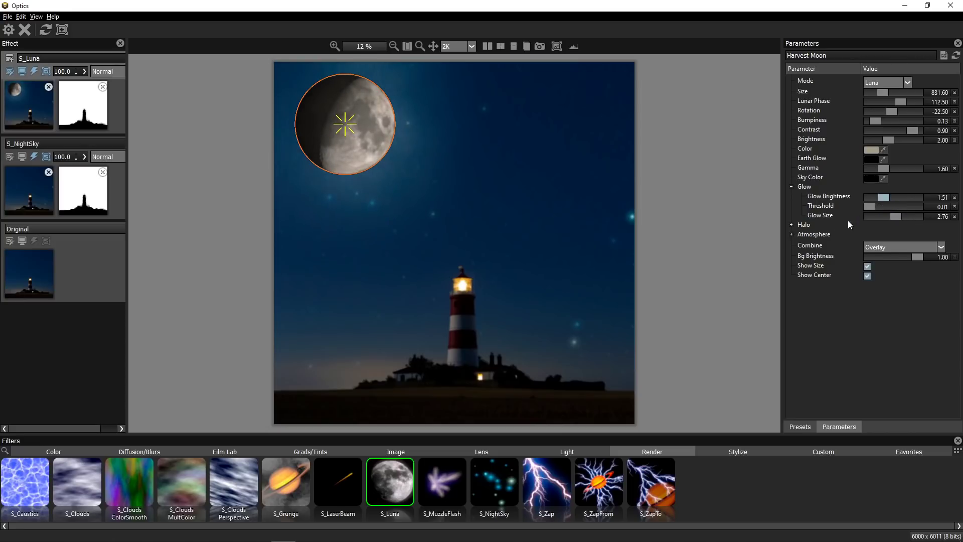
{"action": "left_click", "coordinate": [900, 101]}
{"action": "left_click_drag", "start_coordinate": [896, 102], "coordinate": [887, 102]}
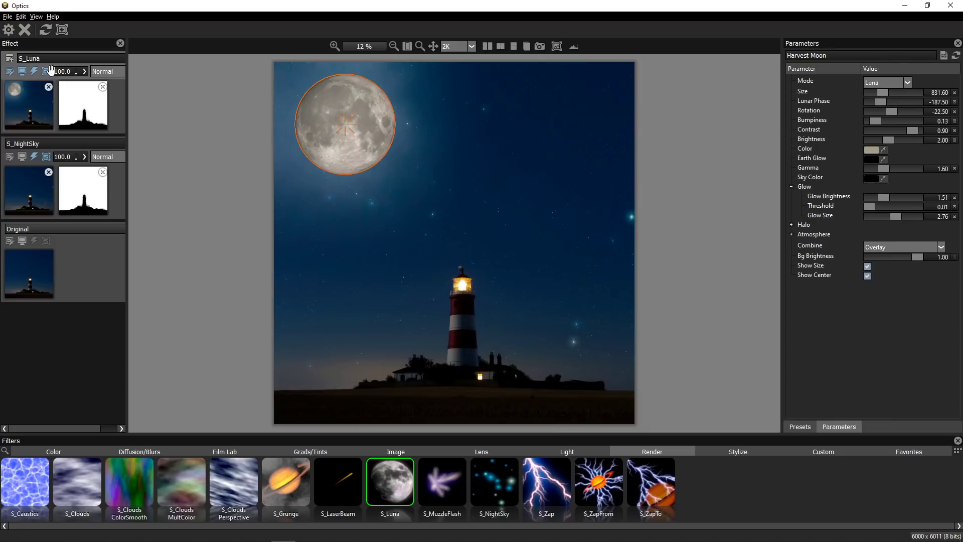
Step: Add an S_LensFlare on a new layer and move it into the upper-right sky
{"action": "left_click", "coordinate": [10, 58]}
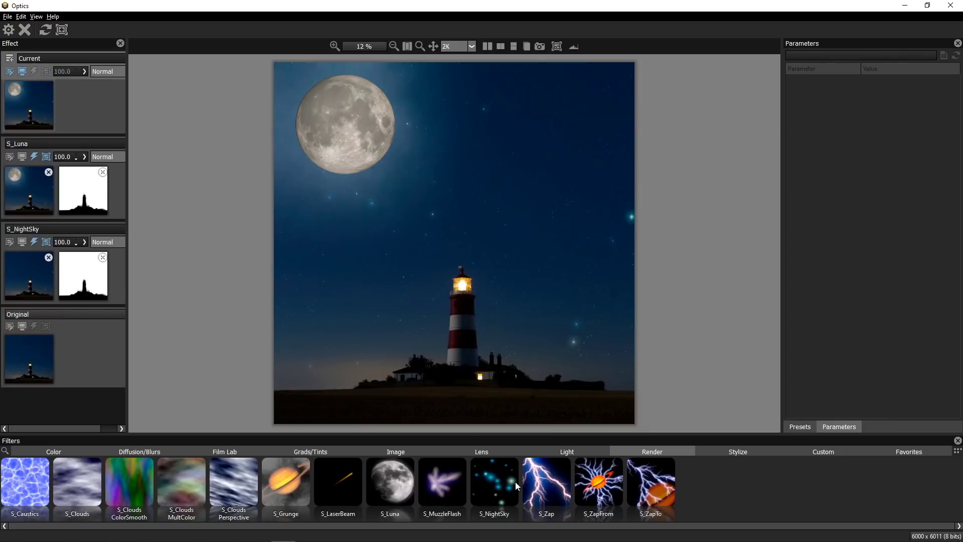
{"action": "left_click", "coordinate": [567, 451]}
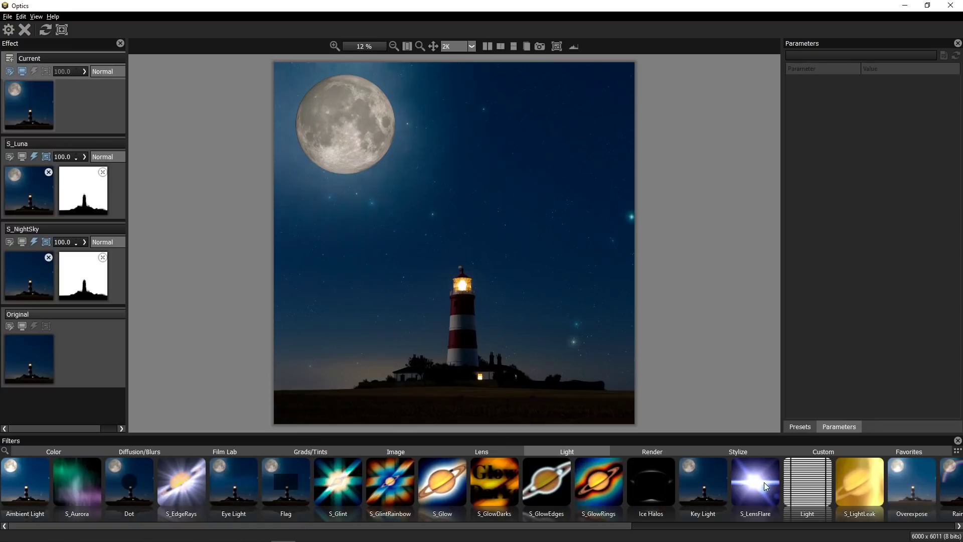
{"action": "left_click", "coordinate": [763, 481]}
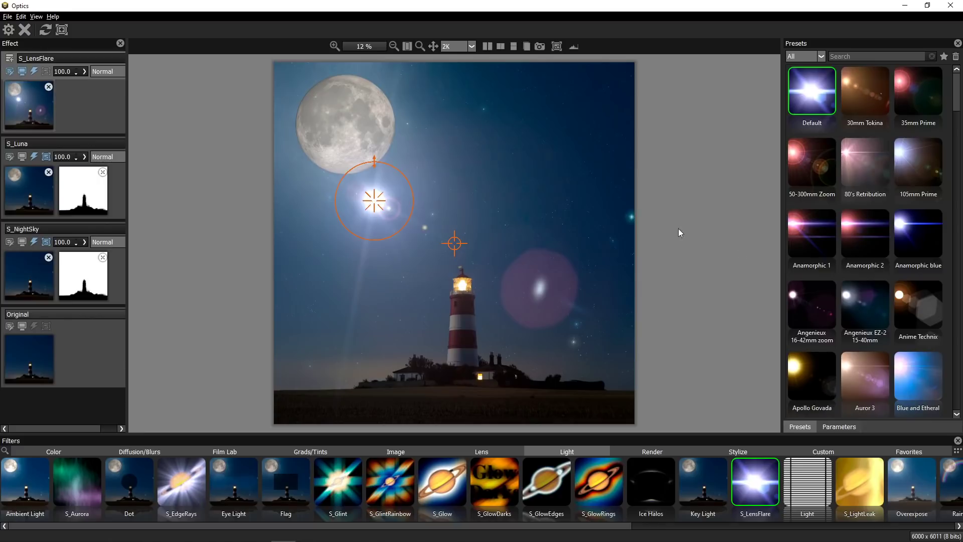
{"action": "left_click_drag", "start_coordinate": [371, 206], "coordinate": [432, 184]}
{"action": "left_click_drag", "start_coordinate": [523, 172], "coordinate": [585, 137]}
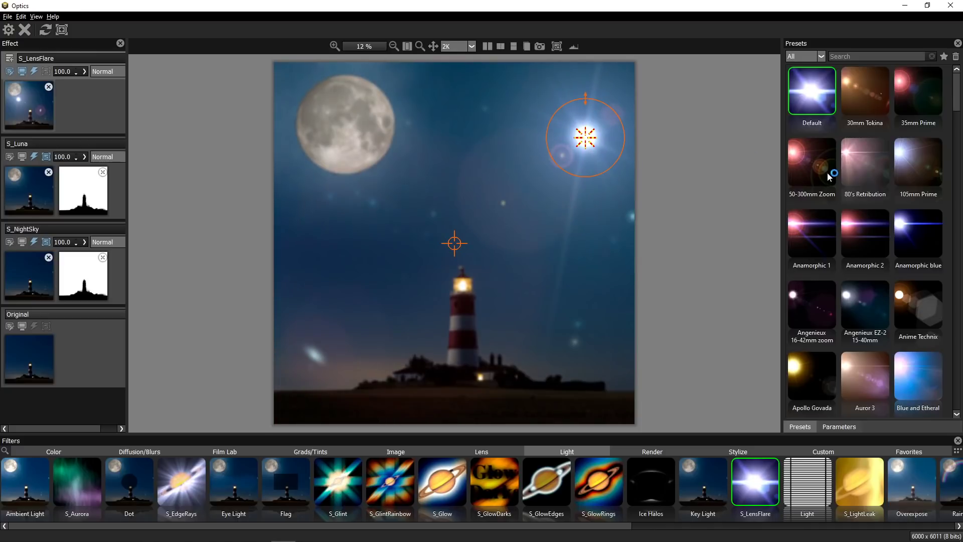
Step: Try JJ Blip - Flare, then settle on JJ Trek - Flare just above the lighthouse
{"action": "scroll", "coordinate": [873, 231], "scroll_direction": "down", "scroll_amount": 10}
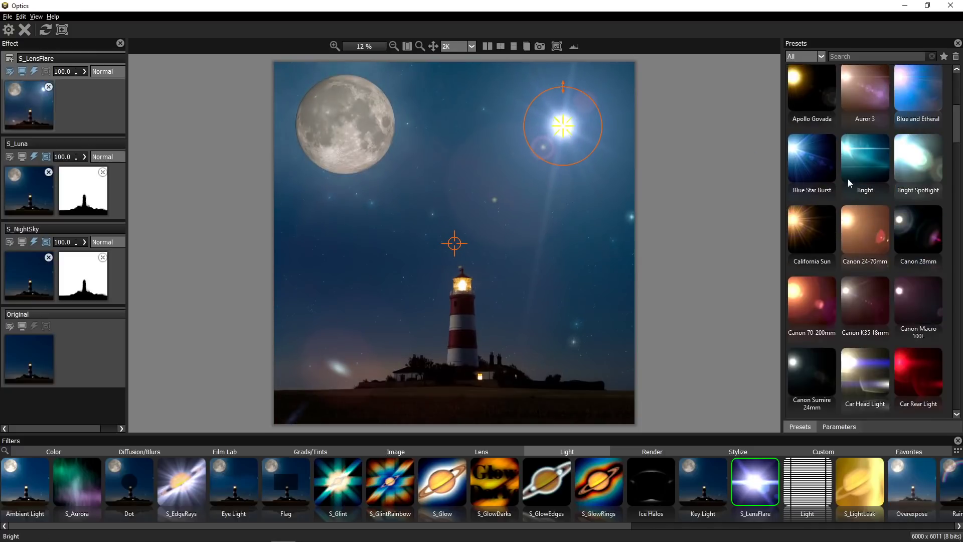
{"action": "scroll", "coordinate": [859, 205], "scroll_direction": "down", "scroll_amount": 10}
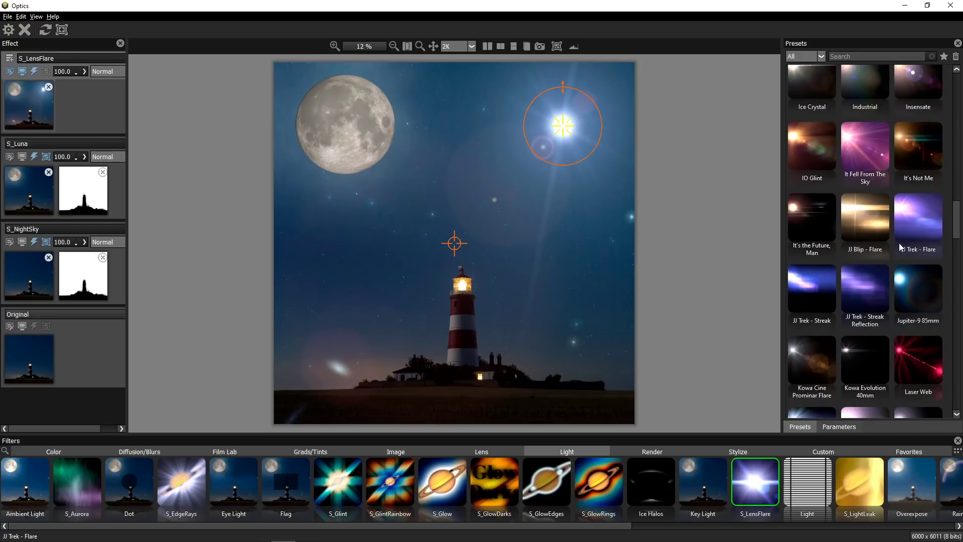
{"action": "left_click", "coordinate": [867, 217]}
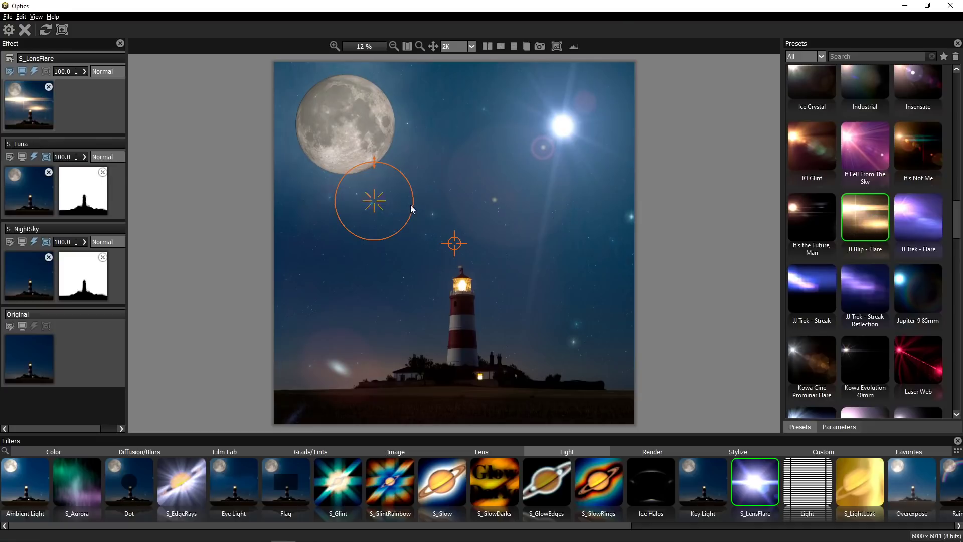
{"action": "left_click_drag", "start_coordinate": [412, 299], "coordinate": [374, 207]}
{"action": "key", "text": "Right"}
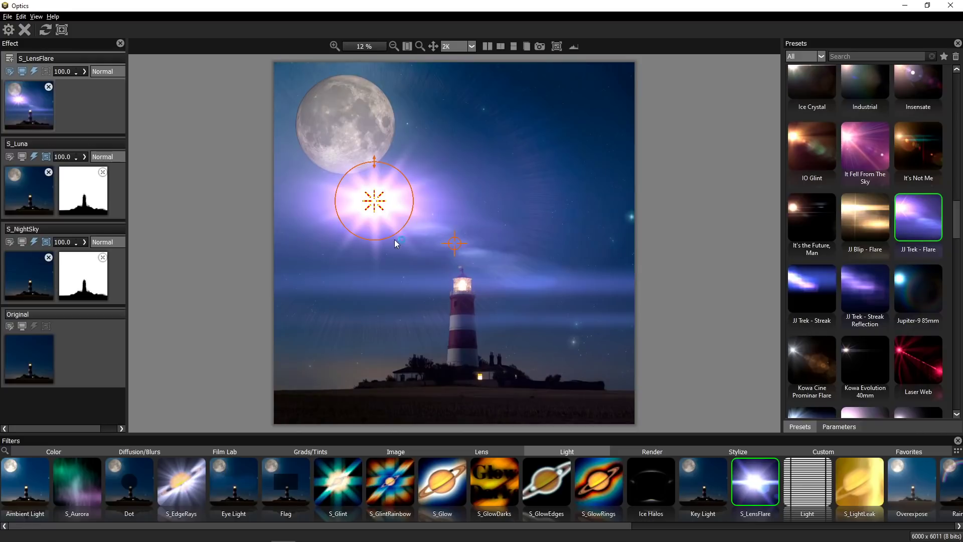
{"action": "left_click_drag", "start_coordinate": [425, 282], "coordinate": [465, 288]}
{"action": "left_click", "coordinate": [847, 426]}
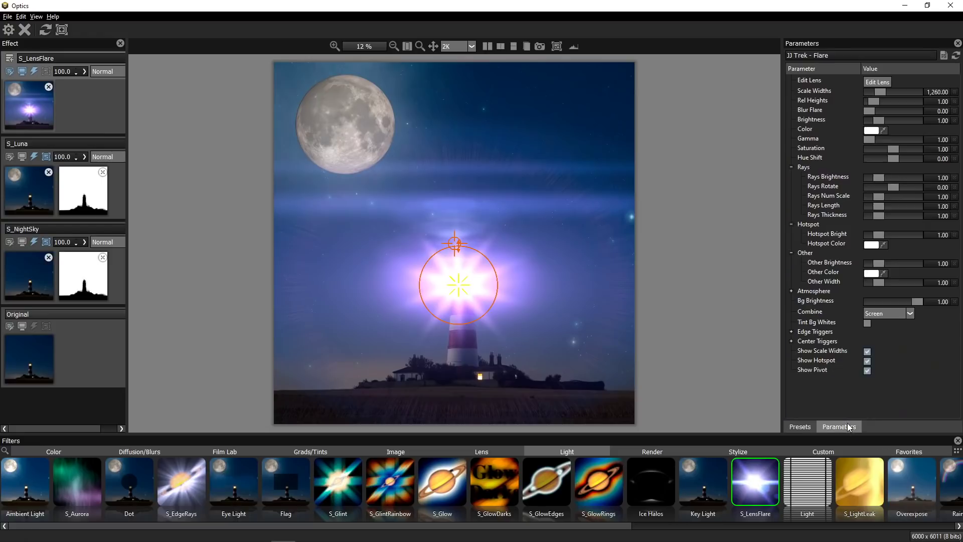
Step: In Flare Designer, disable the source spikes, secondaries, back reflection, source glow and Frizz Ring, then accept
{"action": "left_click", "coordinate": [877, 82]}
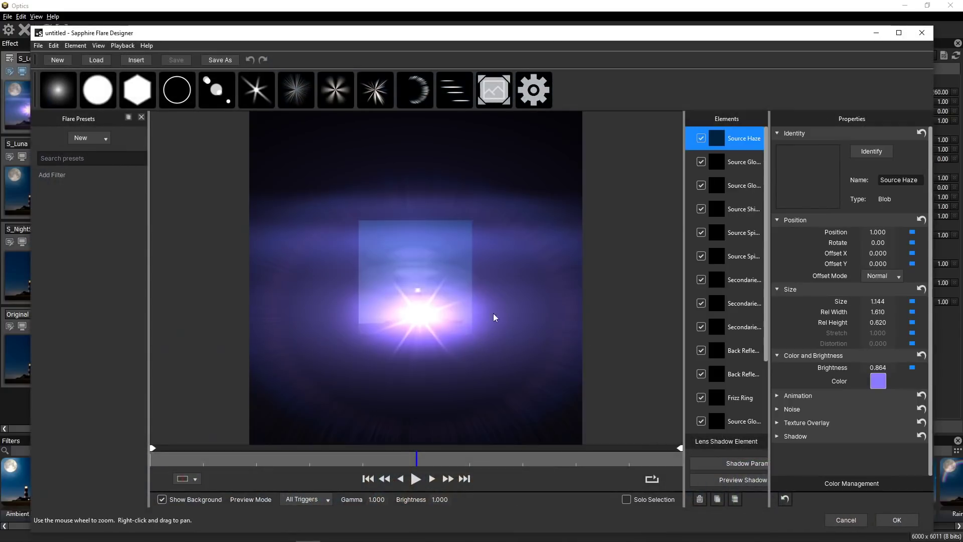
{"action": "left_click", "coordinate": [700, 232]}
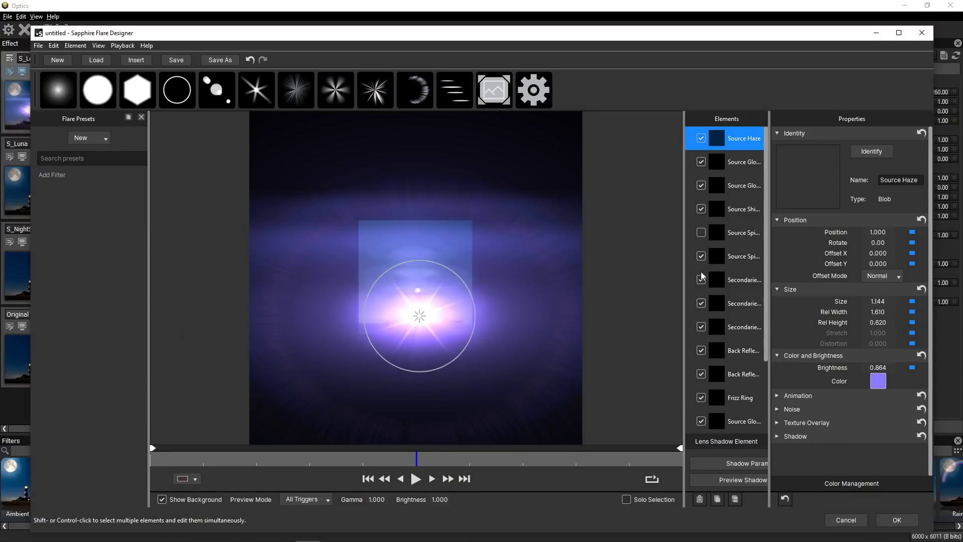
{"action": "left_click", "coordinate": [701, 256]}
{"action": "left_click", "coordinate": [701, 303]}
{"action": "left_click", "coordinate": [701, 326]}
{"action": "left_click", "coordinate": [700, 350]}
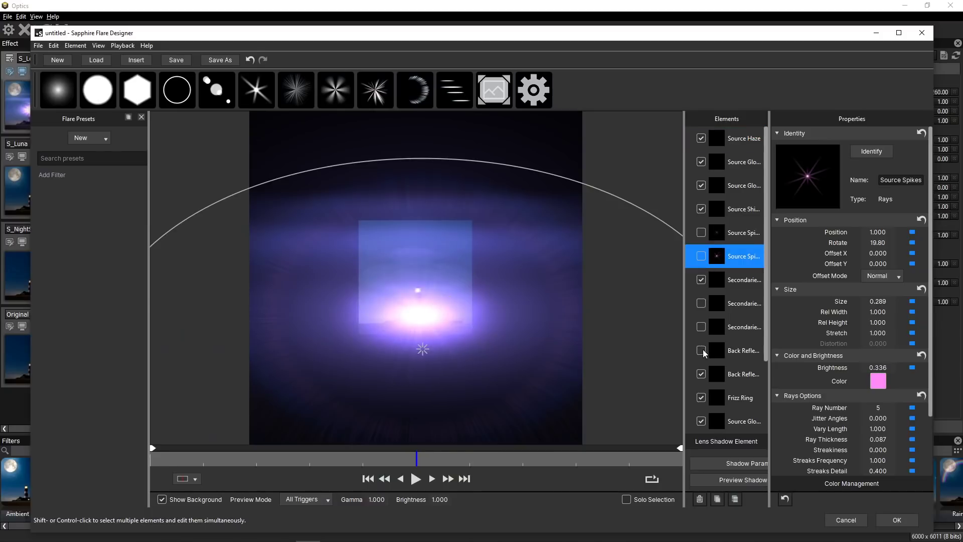
{"action": "left_click", "coordinate": [700, 161]}
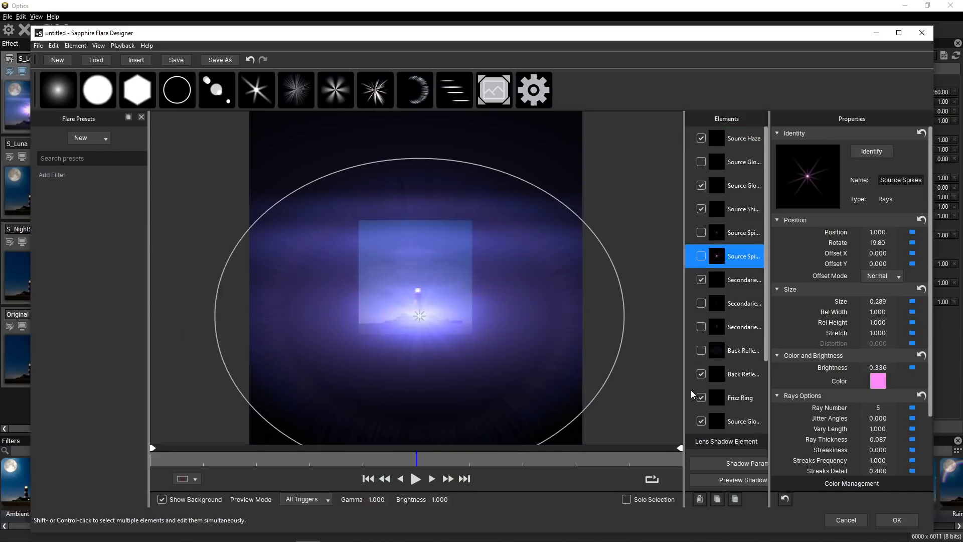
{"action": "left_click", "coordinate": [702, 399]}
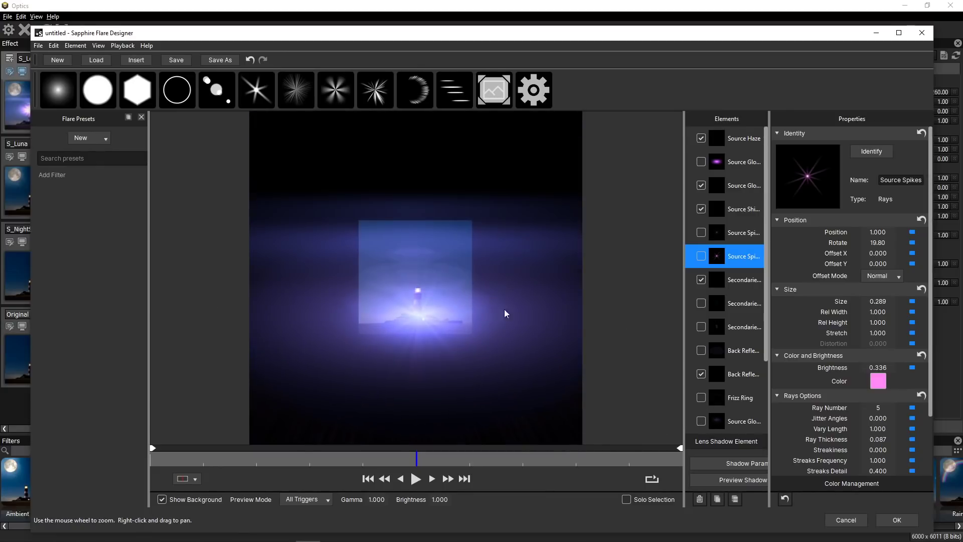
{"action": "left_click", "coordinate": [888, 520]}
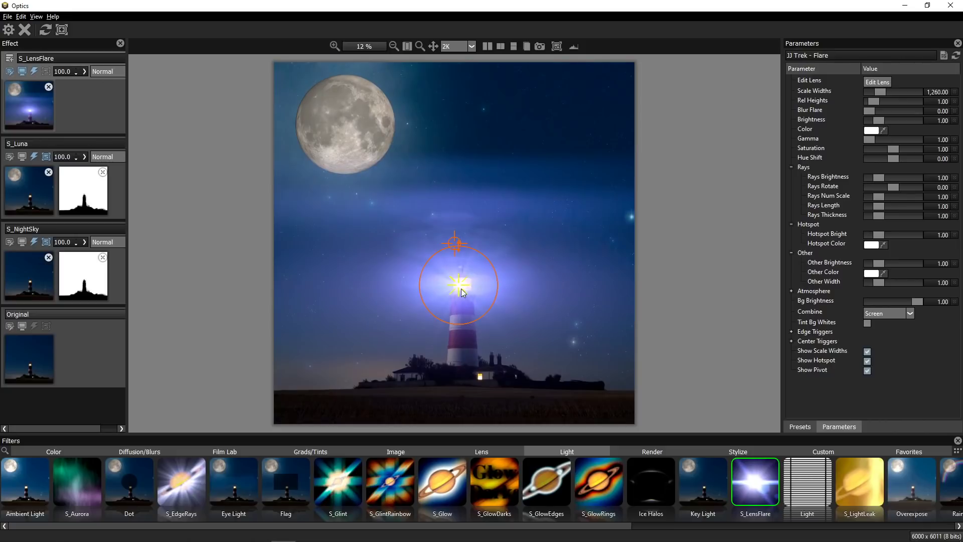
Step: Switch the flare to Orange Rays 6 on the lighthouse lamp and raise Blur Flare to 56.40
{"action": "left_click_drag", "start_coordinate": [465, 293], "coordinate": [468, 294]}
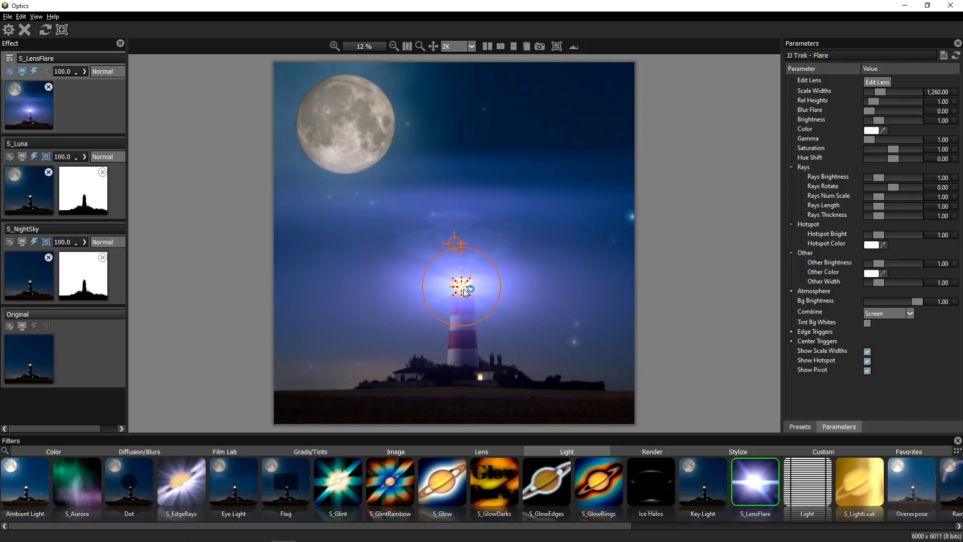
{"action": "left_click", "coordinate": [800, 426]}
{"action": "left_click_drag", "start_coordinate": [955, 220], "coordinate": [949, 273]}
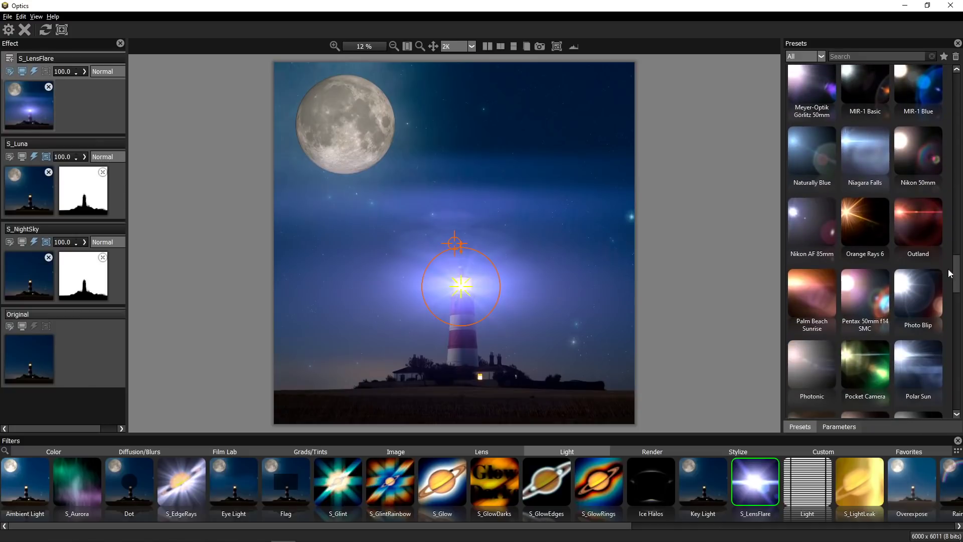
{"action": "left_click", "coordinate": [862, 227]}
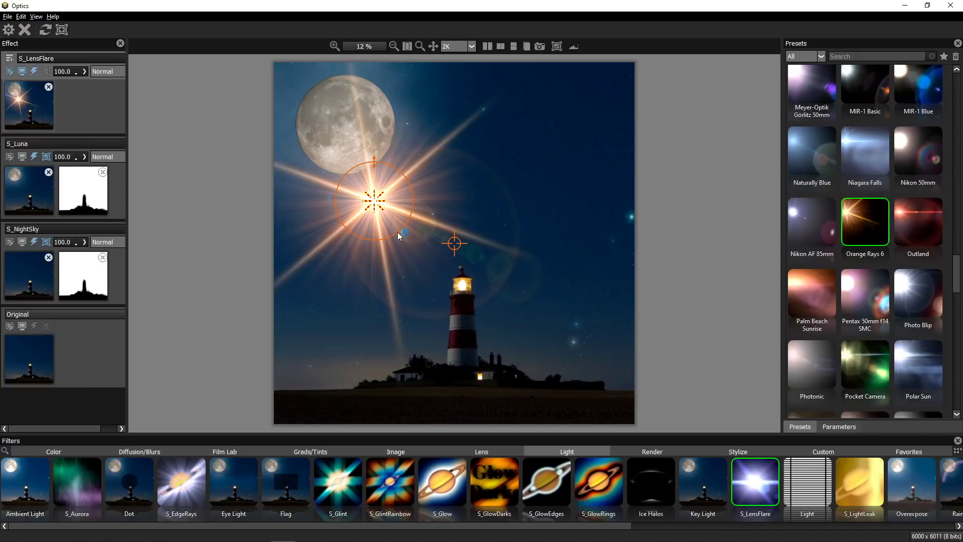
{"action": "left_click", "coordinate": [464, 286]}
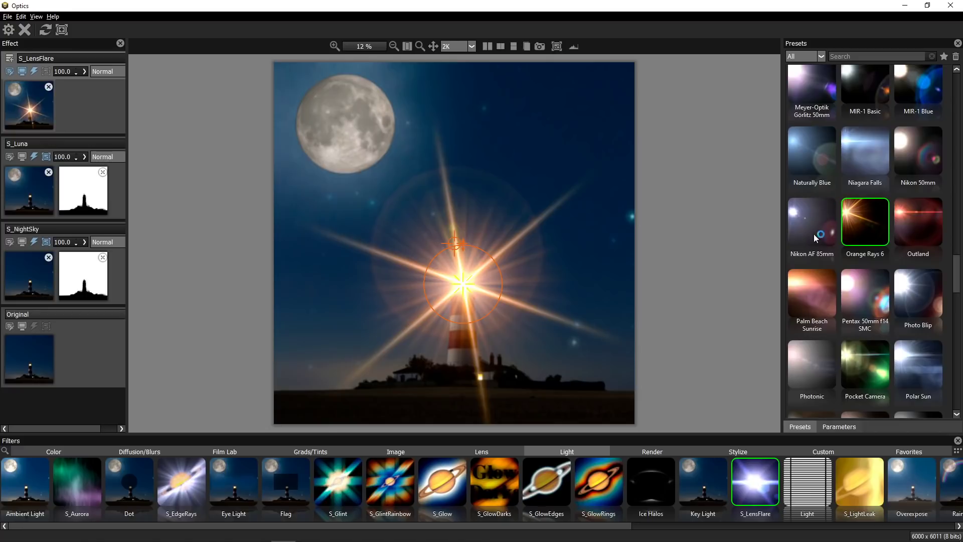
{"action": "left_click", "coordinate": [839, 426]}
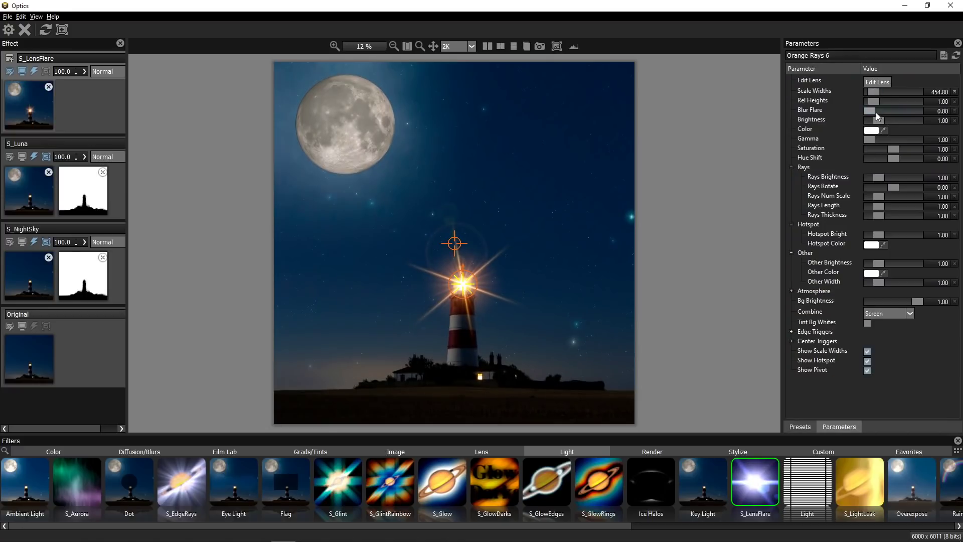
{"action": "left_click_drag", "start_coordinate": [873, 112], "coordinate": [876, 112]}
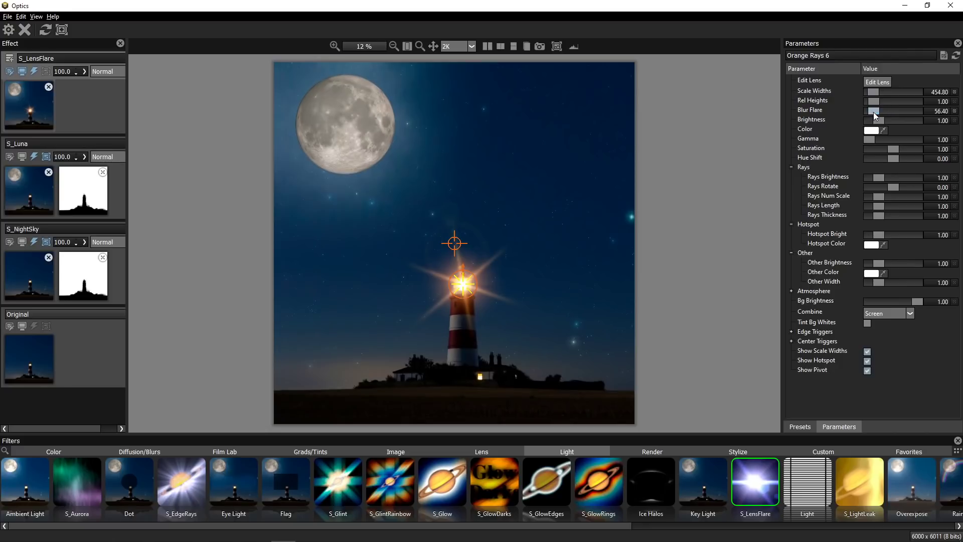
Step: Add a Color Correct layer using the Gone with the Wind preset and apply the effects to Photoshop
{"action": "left_click", "coordinate": [9, 59]}
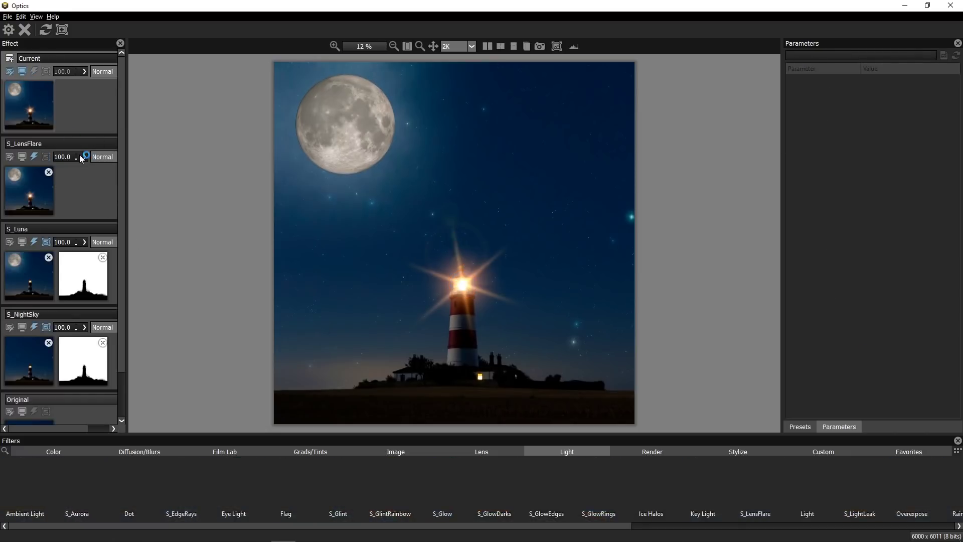
{"action": "left_click", "coordinate": [68, 447]}
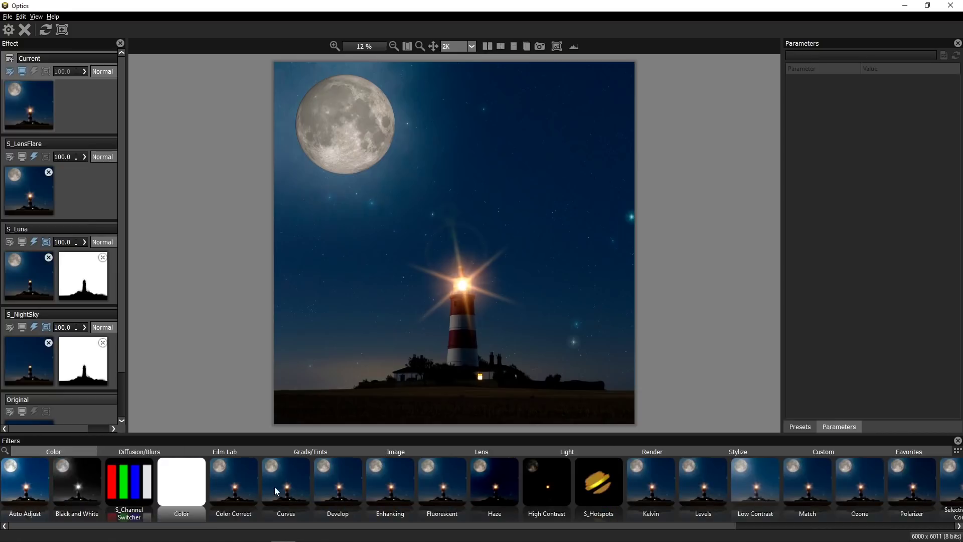
{"action": "left_click", "coordinate": [232, 486]}
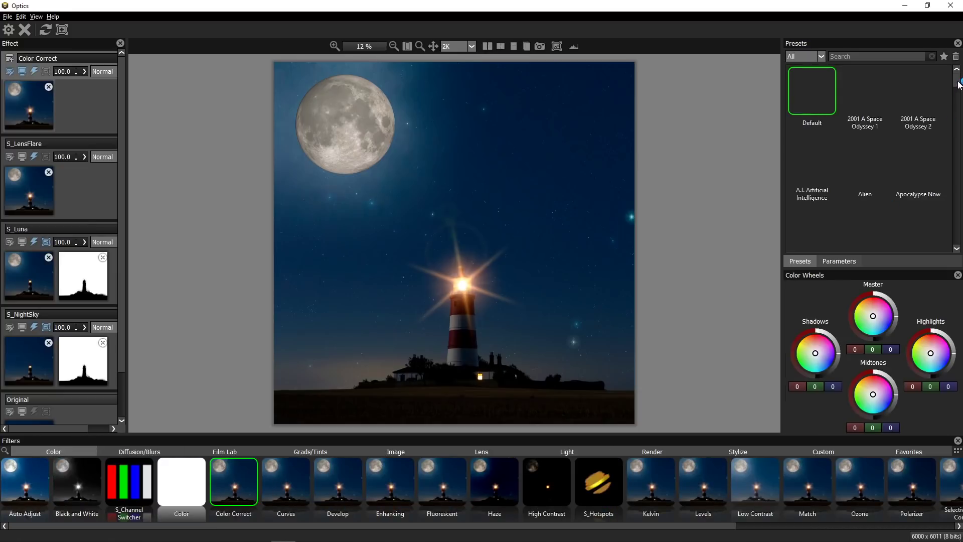
{"action": "left_click_drag", "start_coordinate": [958, 84], "coordinate": [957, 132]}
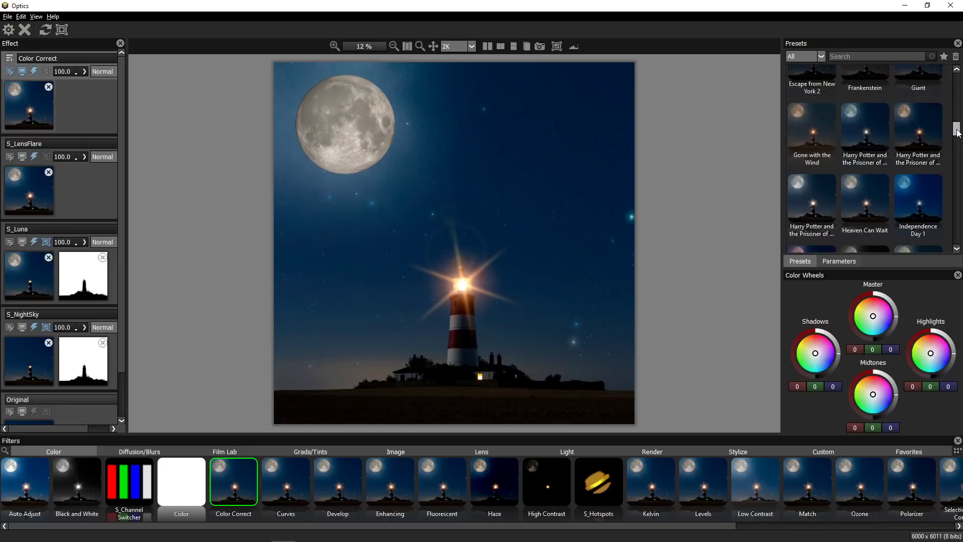
{"action": "left_click", "coordinate": [835, 155]}
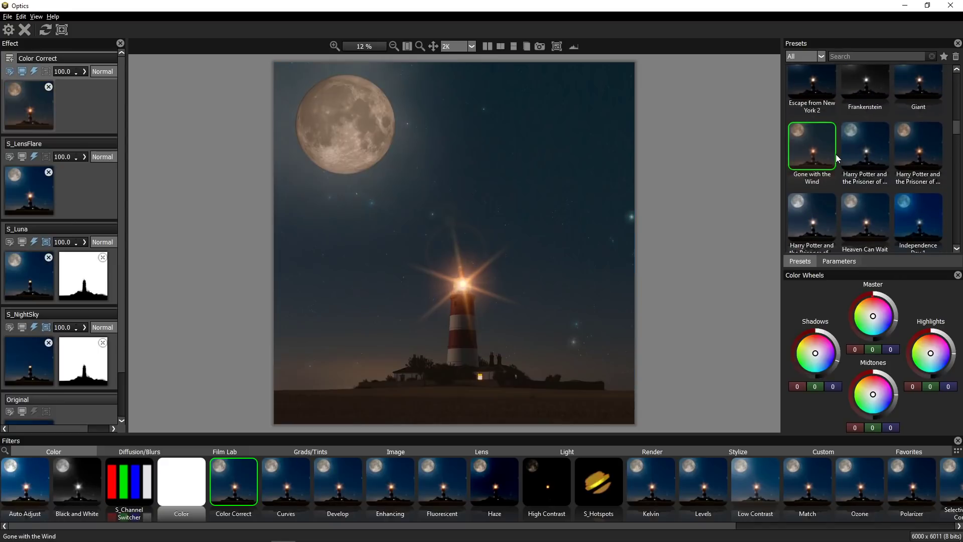
{"action": "left_click", "coordinate": [9, 29]}
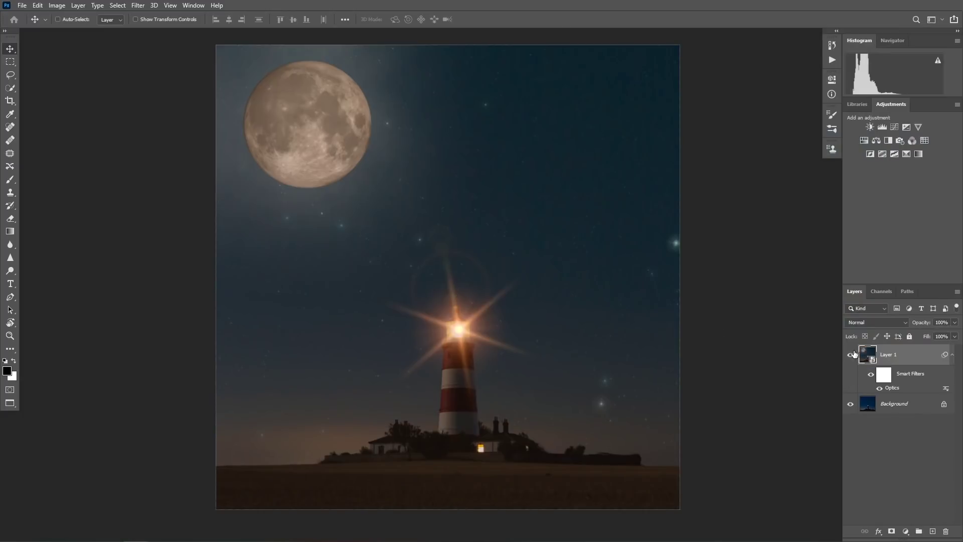
Step: Toggle Layer 1's visibility off and on to compare the Optics result with the original
{"action": "left_click", "coordinate": [850, 355]}
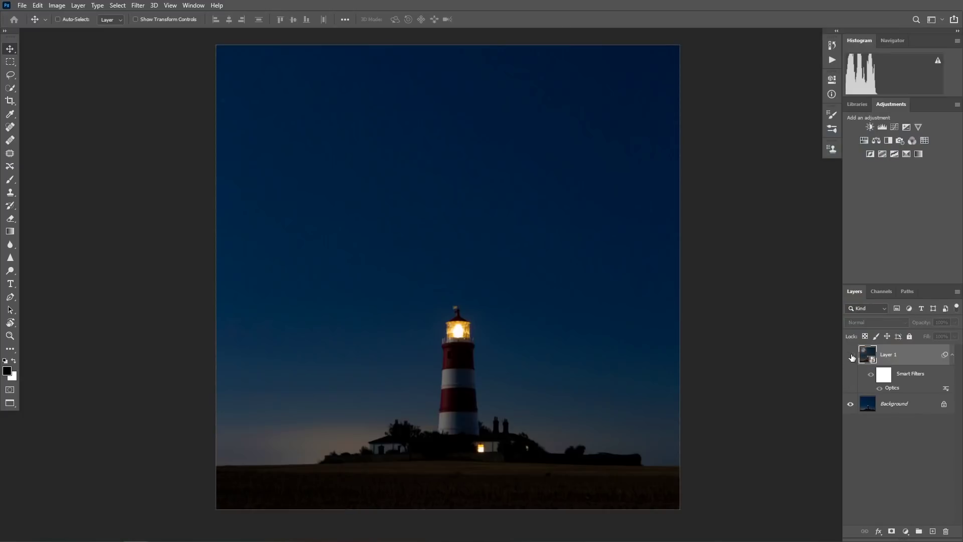
{"action": "left_click", "coordinate": [851, 355]}
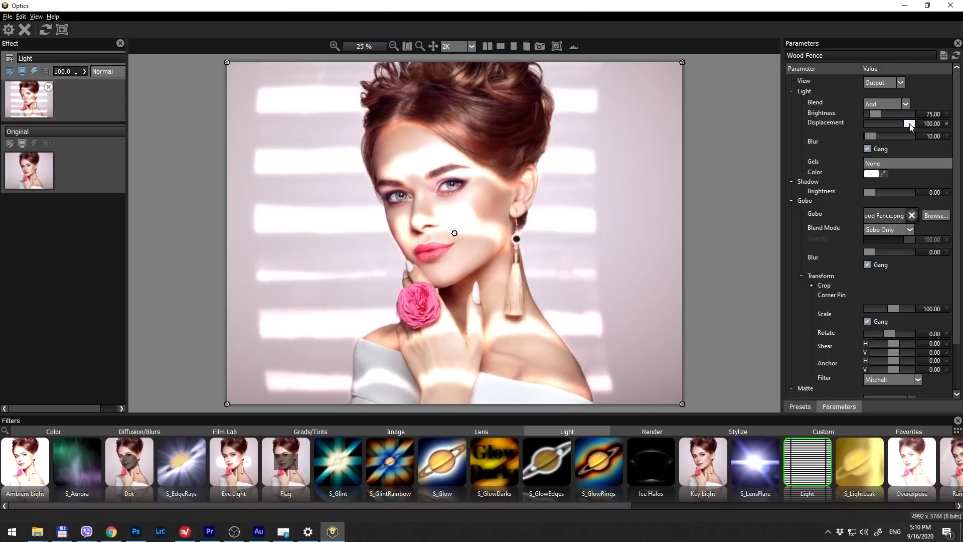
Step: Shift the wood-fence gobo stripes on the face, then EZMask the woman by tracing her edge
{"action": "left_click_drag", "start_coordinate": [455, 235], "coordinate": [475, 221]}
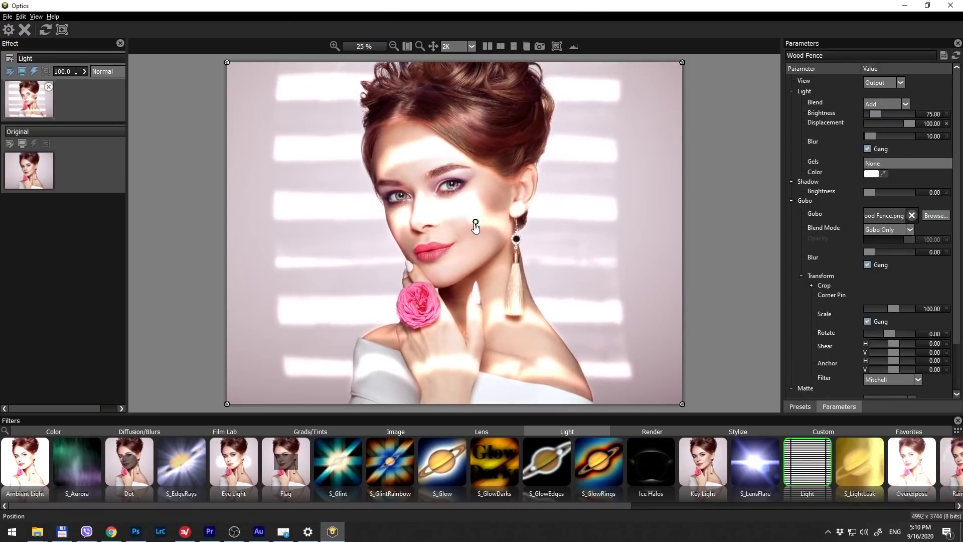
{"action": "left_click_drag", "start_coordinate": [875, 113], "coordinate": [873, 115]}
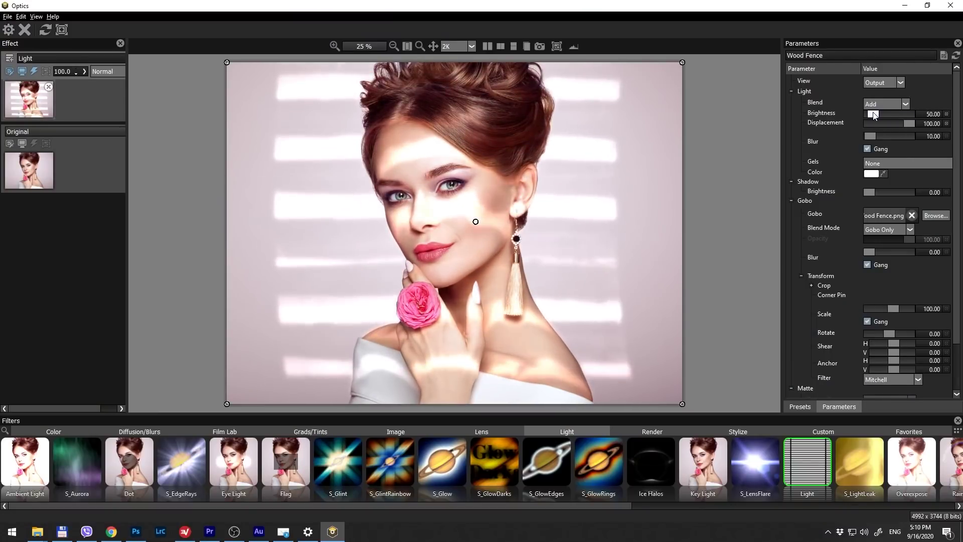
{"action": "left_click", "coordinate": [46, 71]}
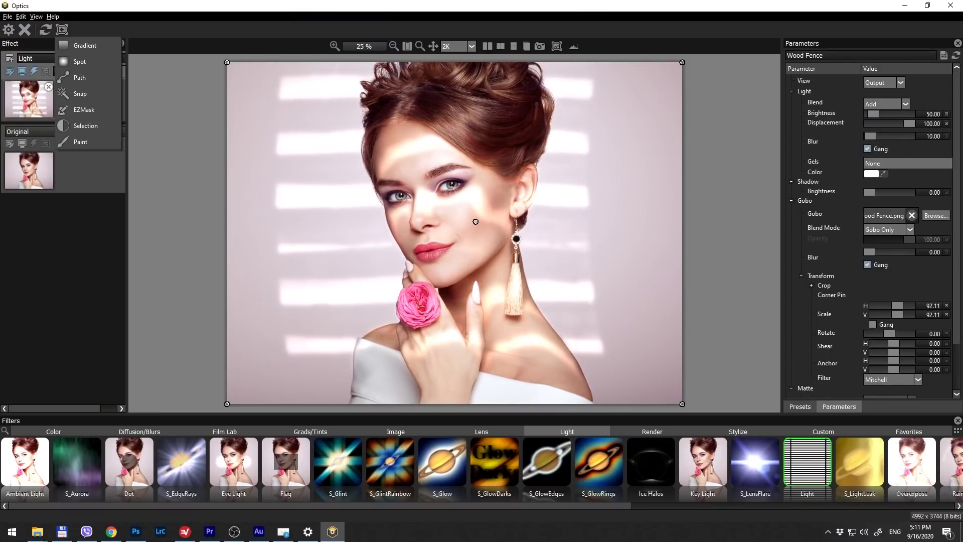
{"action": "left_click", "coordinate": [88, 110]}
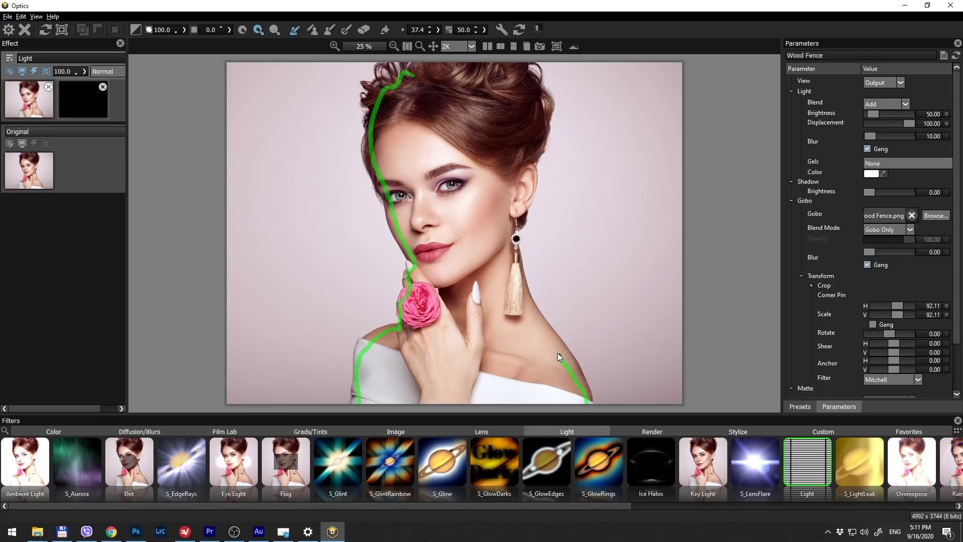
{"action": "mouse_move", "coordinate": [558, 353]}
{"action": "left_mouse_down"}
{"action": "mouse_move", "coordinate": [531, 186]}
{"action": "mouse_move", "coordinate": [414, 76]}
{"action": "mouse_move", "coordinate": [355, 328]}
{"action": "mouse_move", "coordinate": [551, 203]}
{"action": "mouse_move", "coordinate": [607, 401]}
{"action": "left_mouse_up"}
{"action": "left_click", "coordinate": [536, 31]}
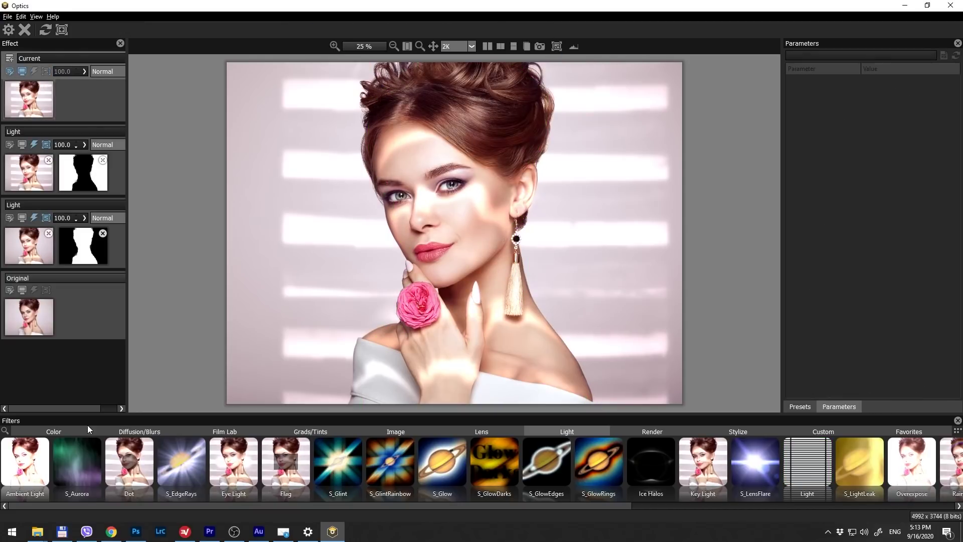
Step: Add a Color Correct layer to the portrait and browse its film presets, settling on Master and Commander 1
{"action": "left_click", "coordinate": [54, 431]}
{"action": "left_click", "coordinate": [234, 462]}
{"action": "scroll", "coordinate": [851, 159], "scroll_direction": "down", "scroll_amount": 10}
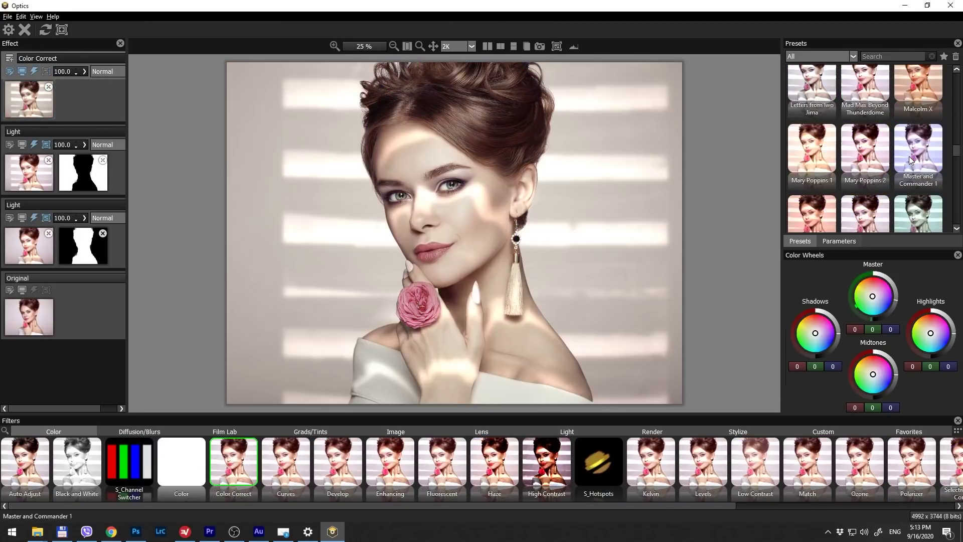